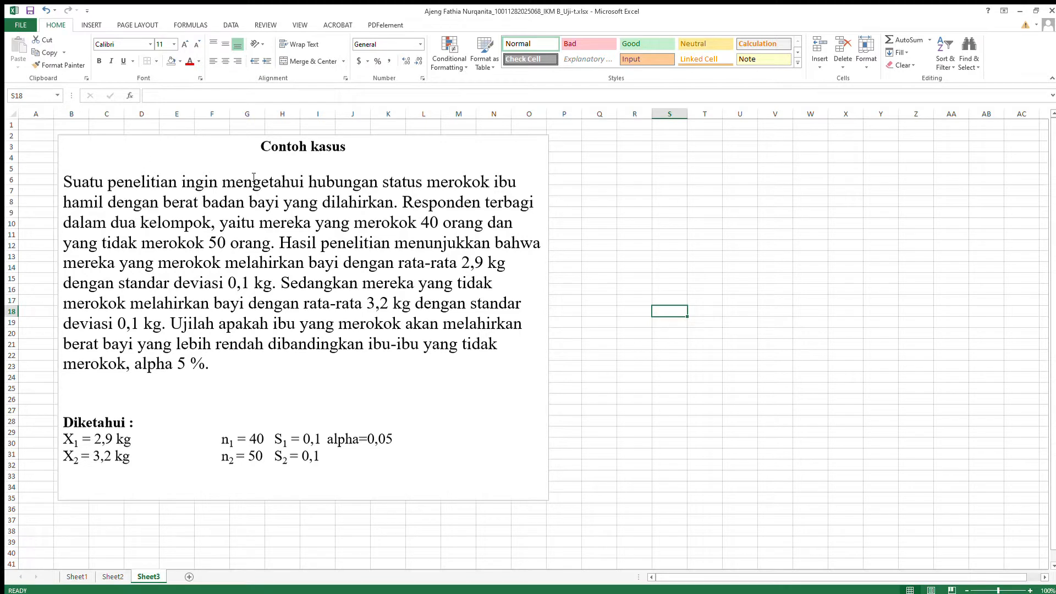
# Examine the case text on Sheet3 for the studied relationship and the sample sizes of the smoking and non-smoking groups.
pyautogui.moveTo(307, 185); pyautogui.dragTo(528, 185)
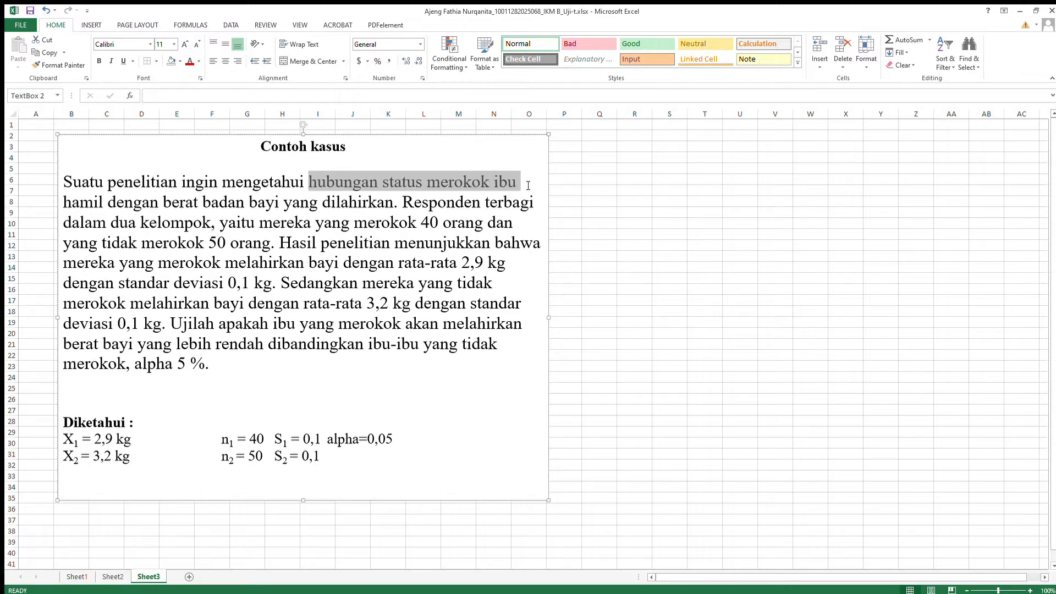
pyautogui.moveTo(64, 204); pyautogui.dragTo(378, 206)
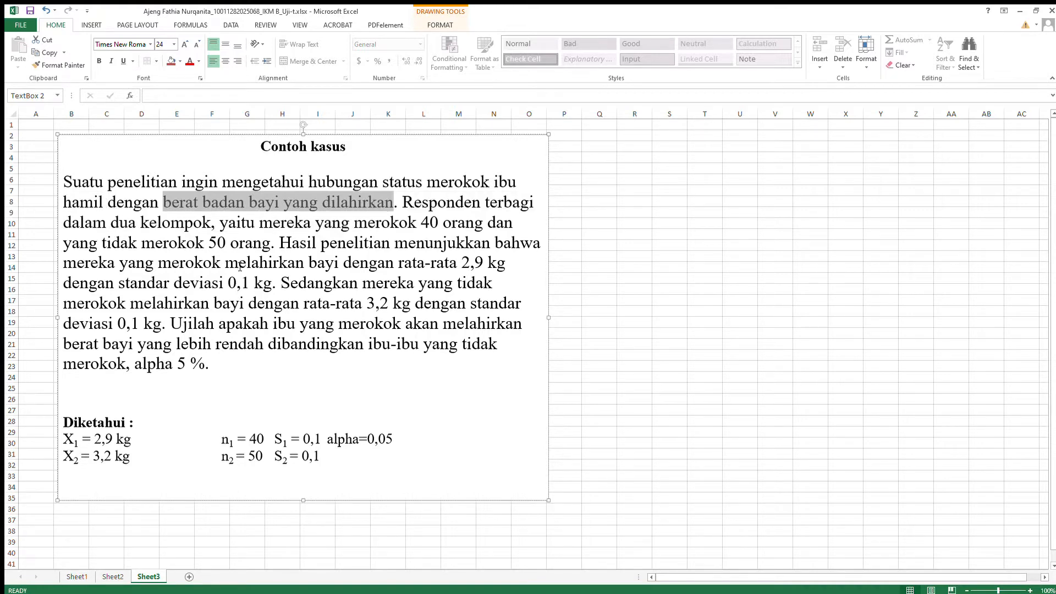
pyautogui.moveTo(316, 223); pyautogui.dragTo(487, 223)
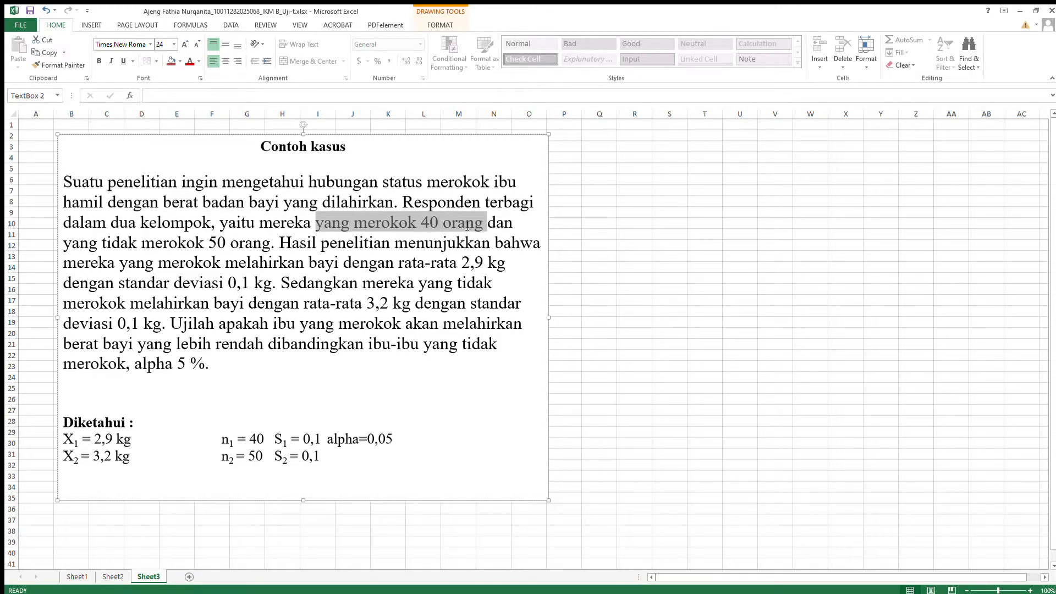
pyautogui.moveTo(102, 243); pyautogui.dragTo(248, 250)
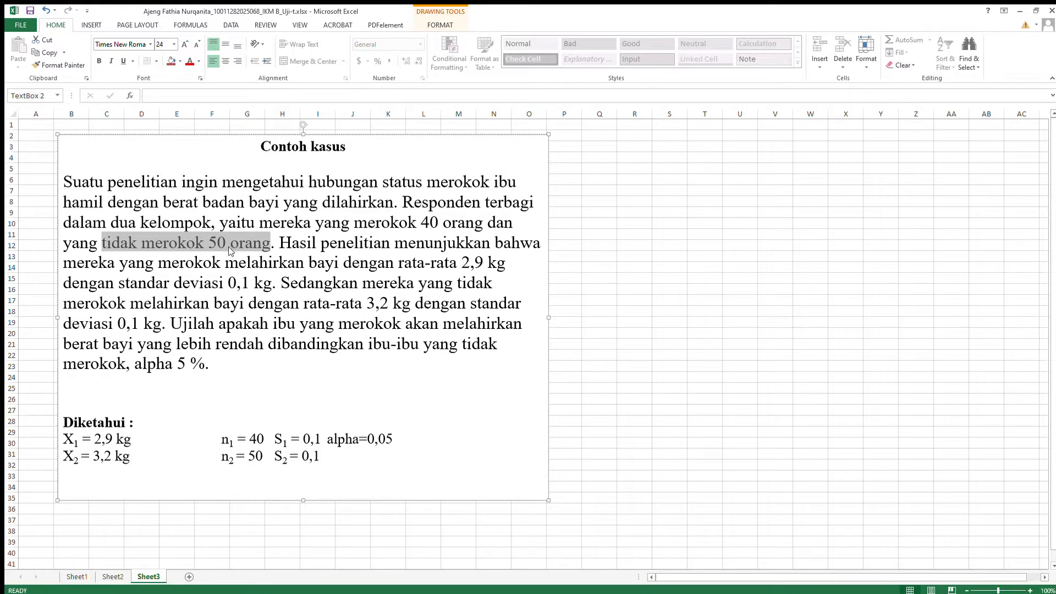
pyautogui.click(230, 242)
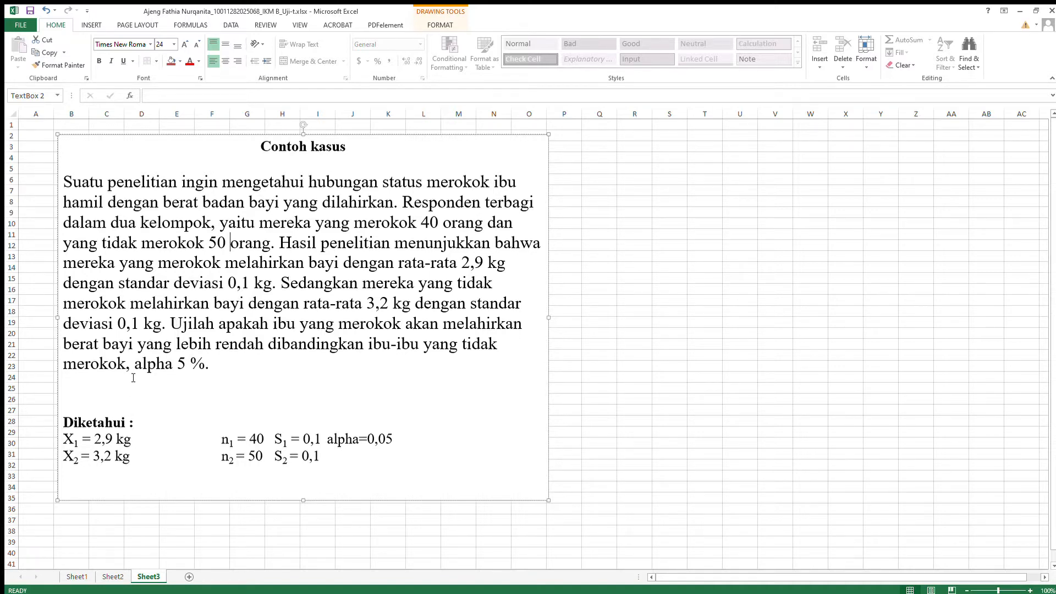
pyautogui.click(110, 519)
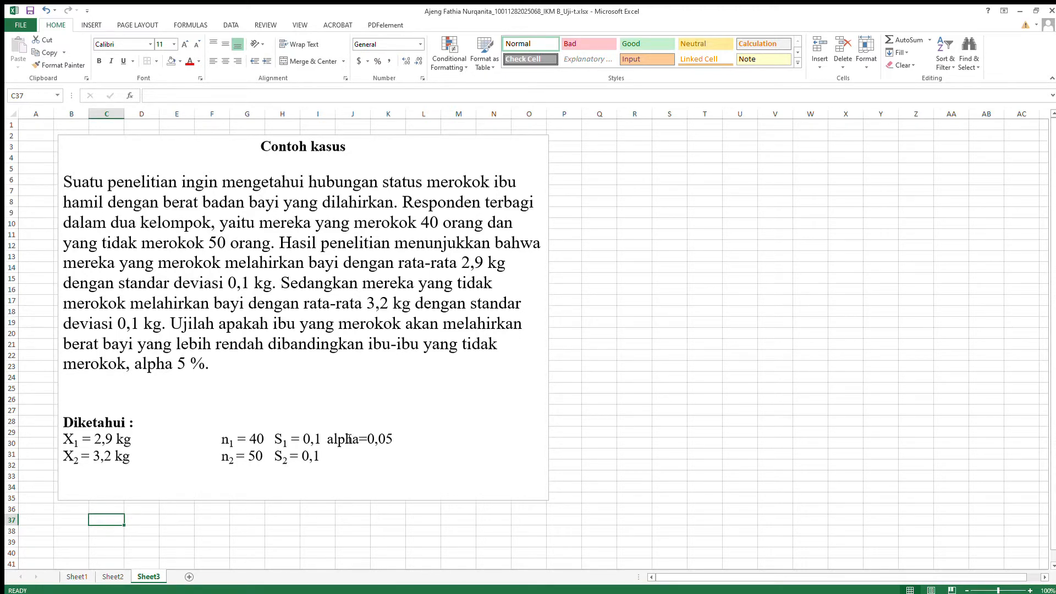
# On Sheet1, enter the column headers No., X1 and X2 in cells B2 to D2.
pyautogui.click(78, 577)
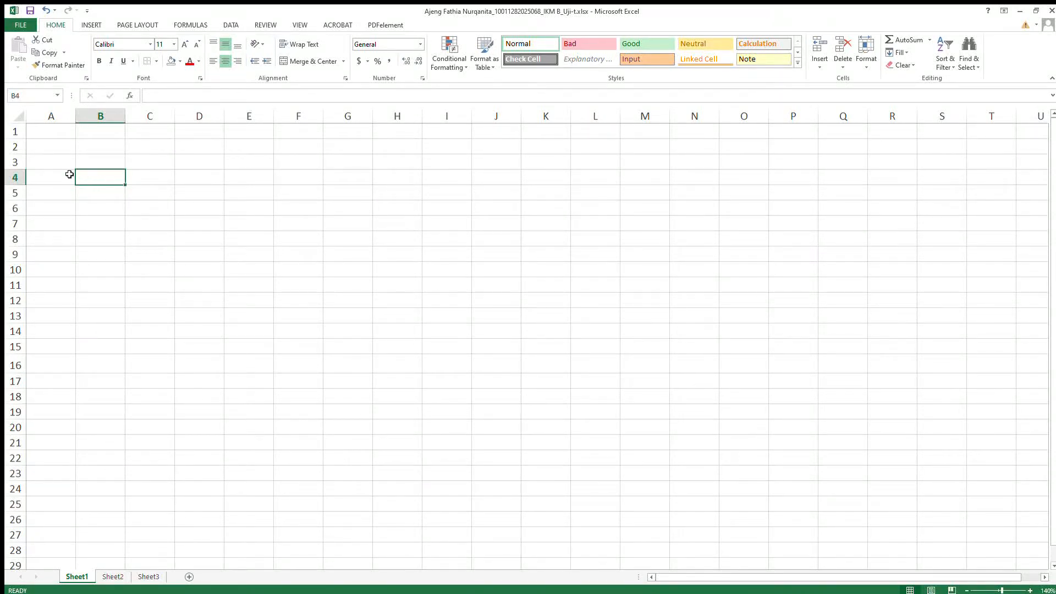
pyautogui.click(105, 152)
pyautogui.write('No.')
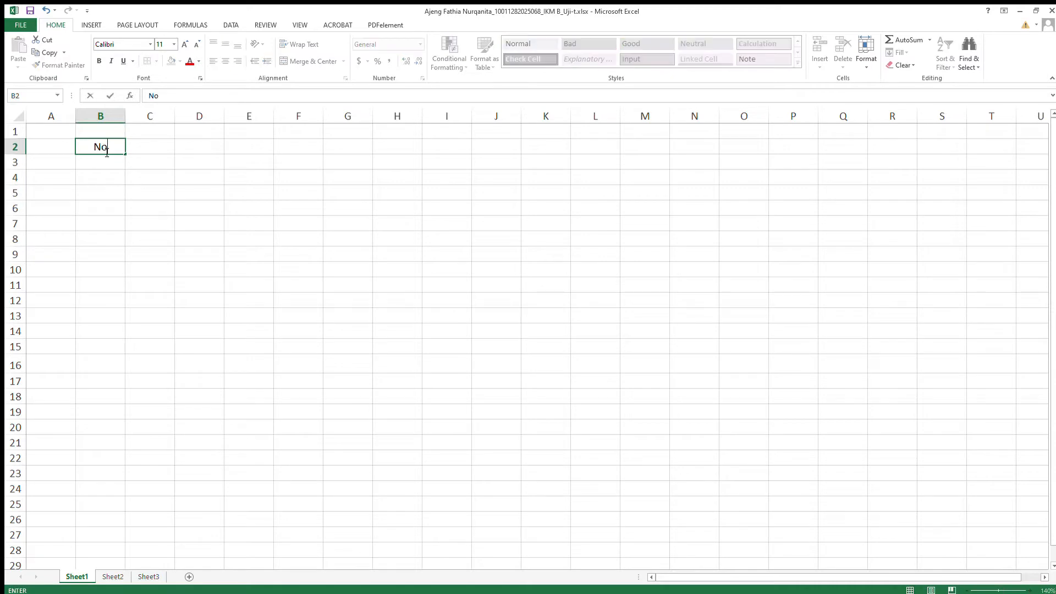
pyautogui.click(145, 152)
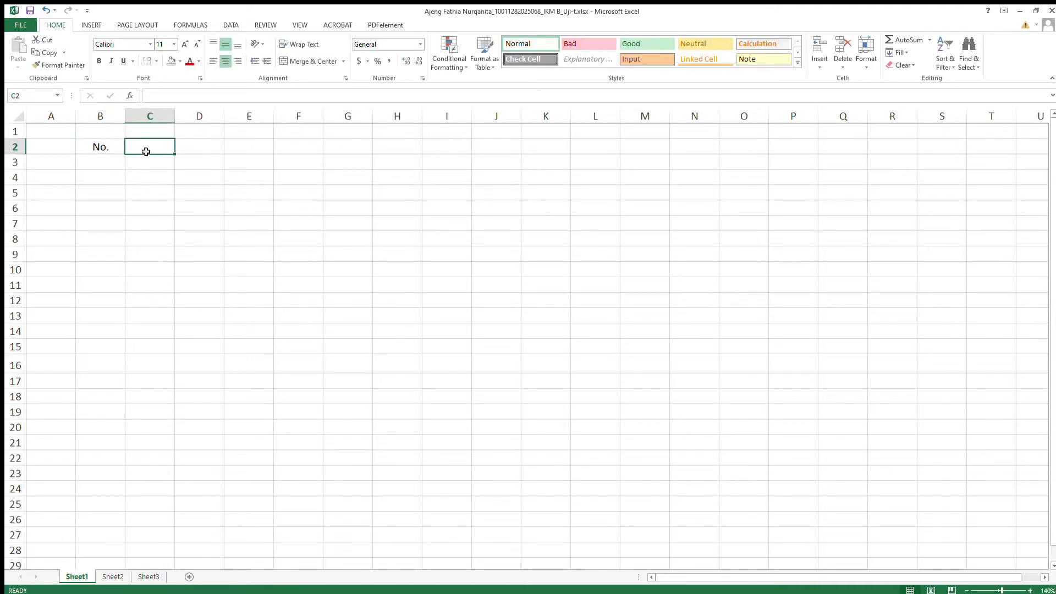
pyautogui.write('X1')
pyautogui.click(193, 148)
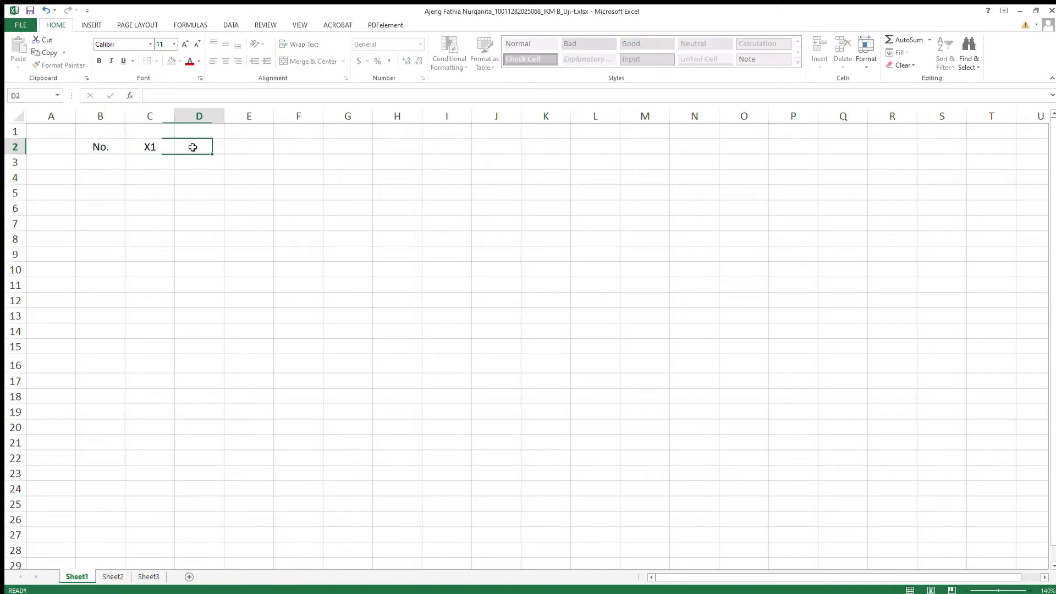
pyautogui.write('X2')
# Enter the headers n1, n2, s1 and s2 in cells E2 to H2, and number the first data row 1 in B3.
pyautogui.click(270, 148)
pyautogui.write('n1')
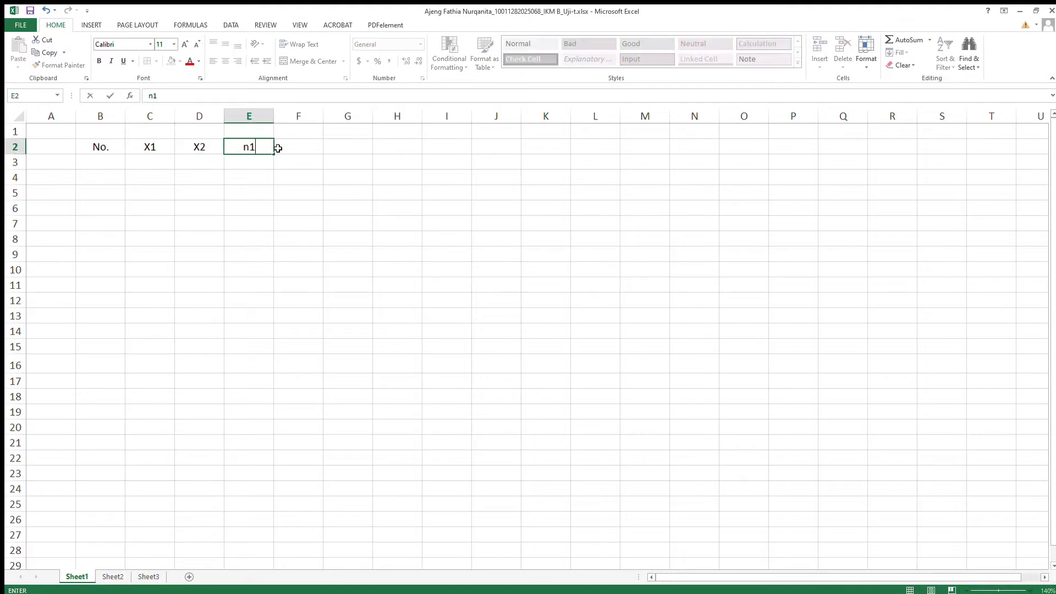
pyautogui.click(297, 147)
pyautogui.write('n2')
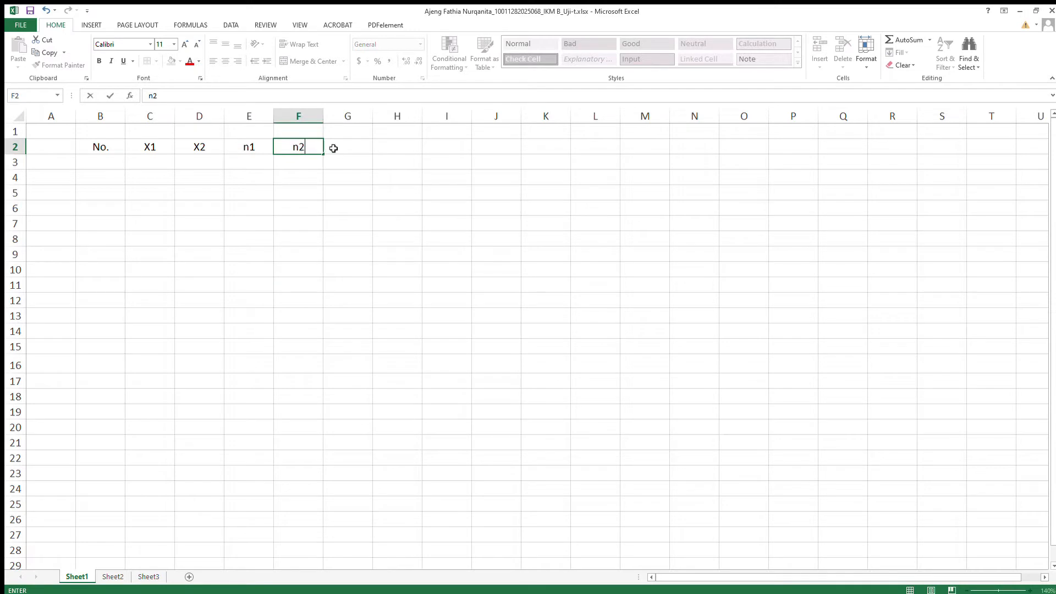
pyautogui.click(333, 148)
pyautogui.write('s1')
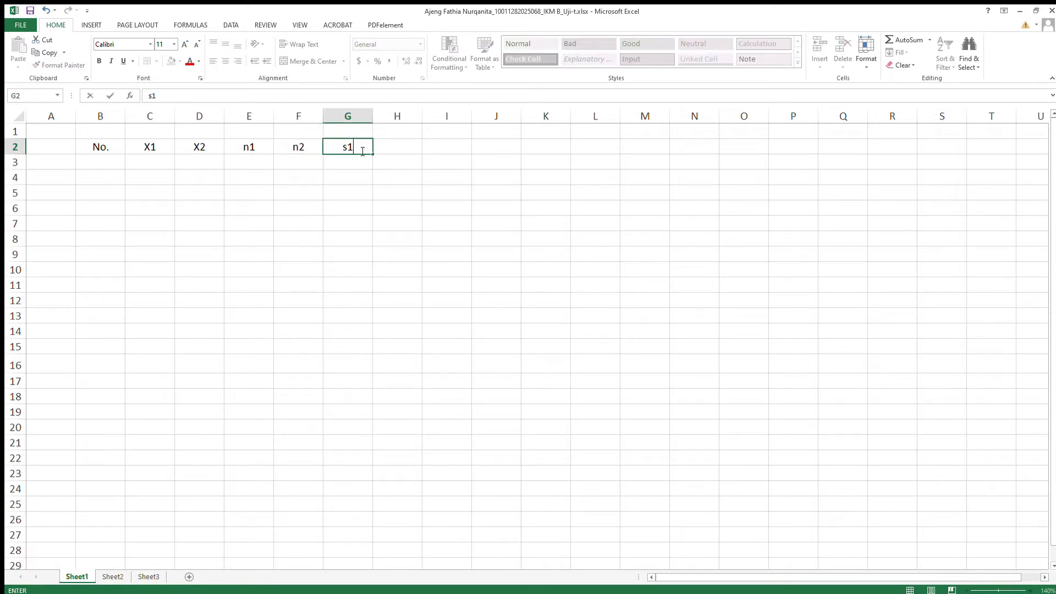
pyautogui.click(387, 148)
pyautogui.write('s2')
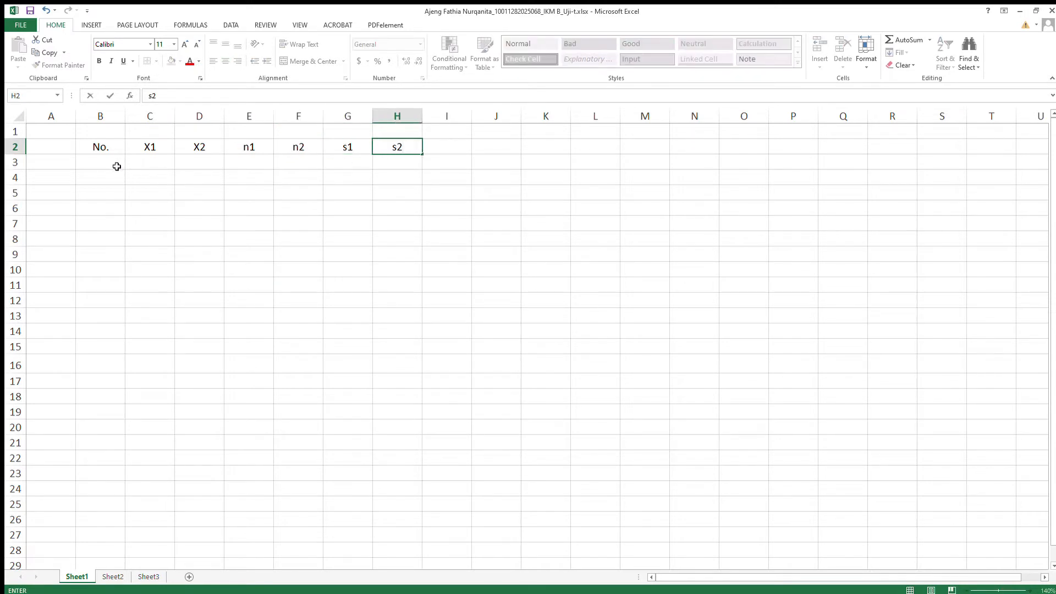
pyautogui.click(116, 163)
pyautogui.write('1')
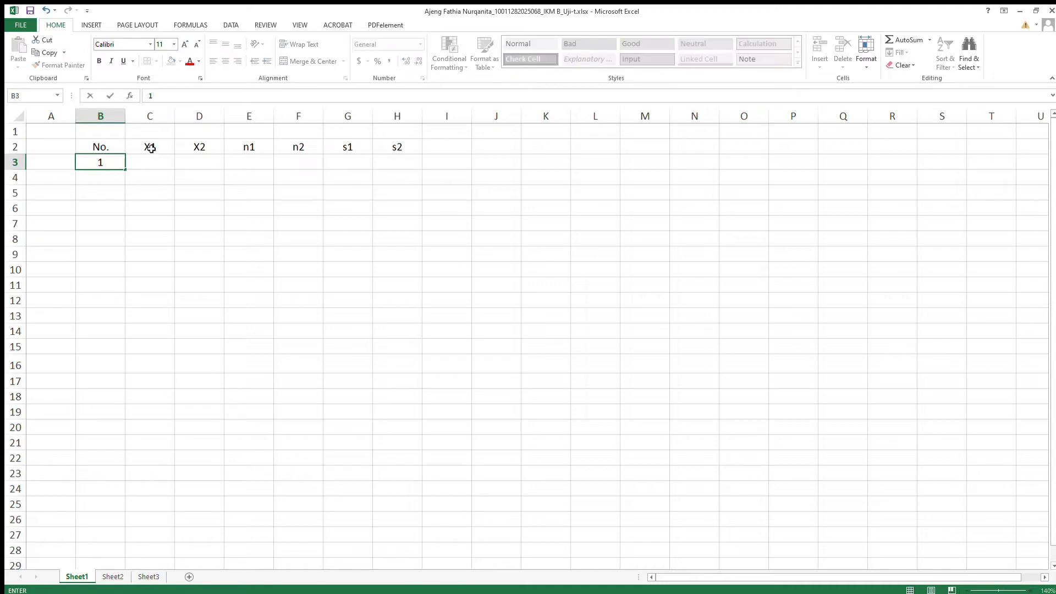
# Format the 1 in the X1 header in C2 as subscript.
pyautogui.click(151, 147)
pyautogui.doubleClick(153, 148)
pyautogui.rightClick(153, 147)
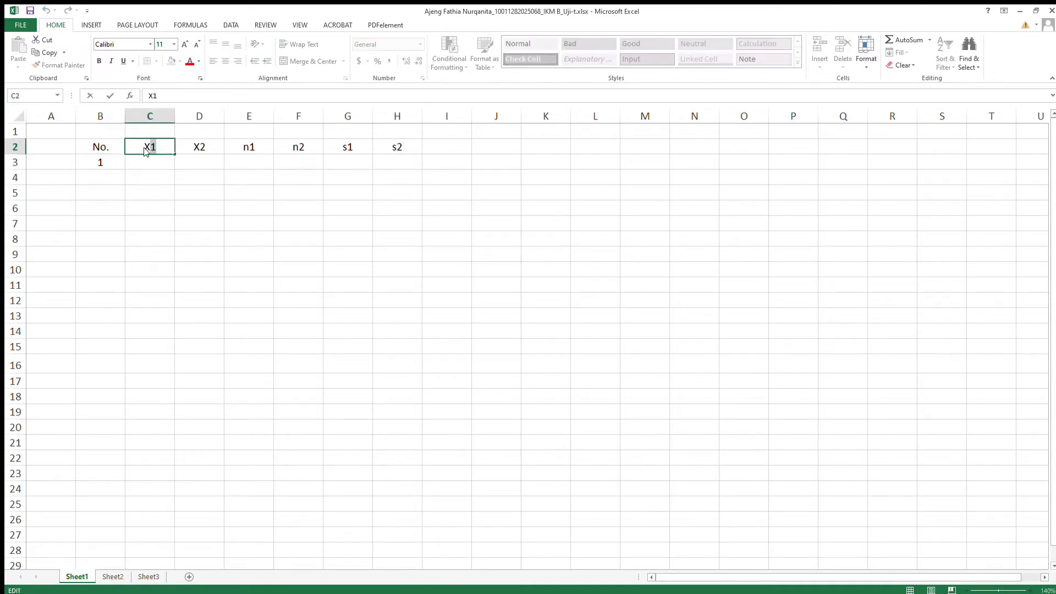
pyautogui.click(164, 206)
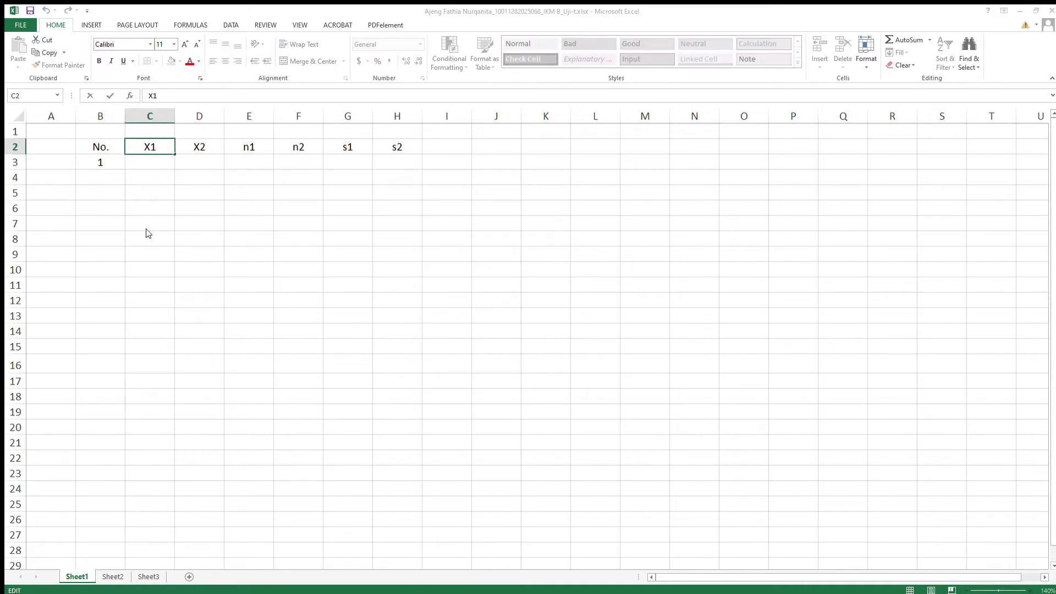
pyautogui.click(62, 236)
pyautogui.click(228, 313)
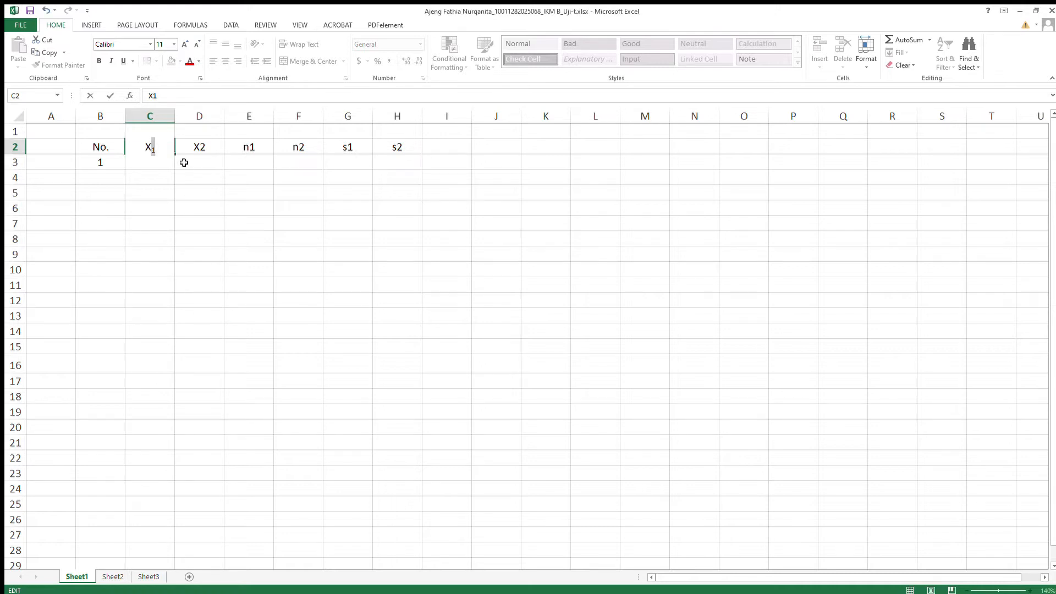
# Format the 2 in the X2 header in D2 as subscript.
pyautogui.click(200, 147)
pyautogui.doubleClick(200, 148)
pyautogui.moveTo(200, 147); pyautogui.dragTo(207, 156)
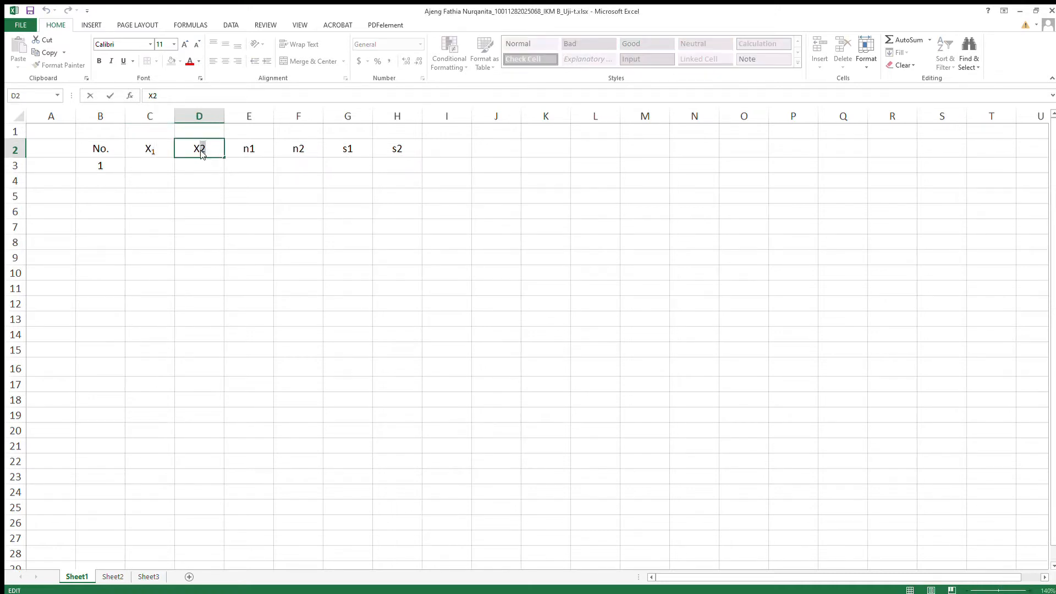
pyautogui.rightClick(204, 155)
pyautogui.click(214, 216)
pyautogui.click(110, 247)
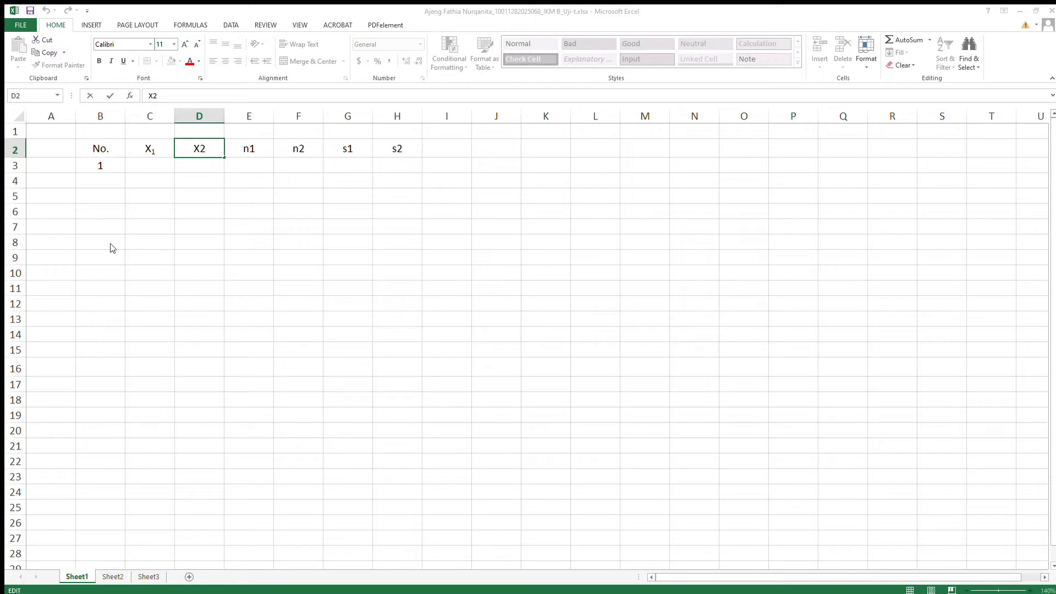
pyautogui.click(281, 325)
# Format the 1 in the n1 header in E2 as subscript.
pyautogui.click(249, 155)
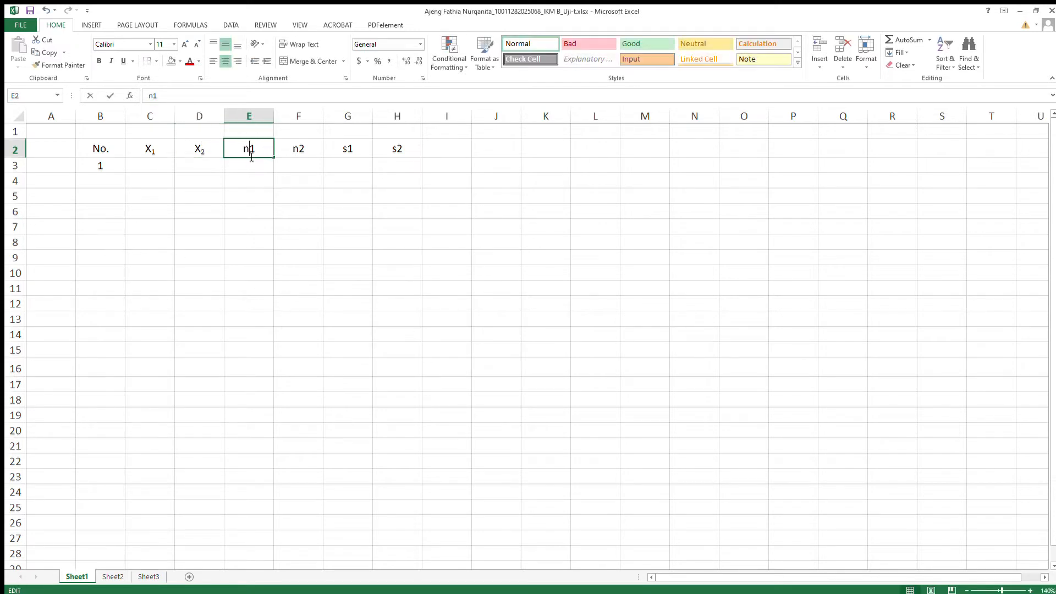
pyautogui.doubleClick(249, 151)
pyautogui.moveTo(249, 151); pyautogui.dragTo(256, 155)
pyautogui.hotkey('ctrl', '1')
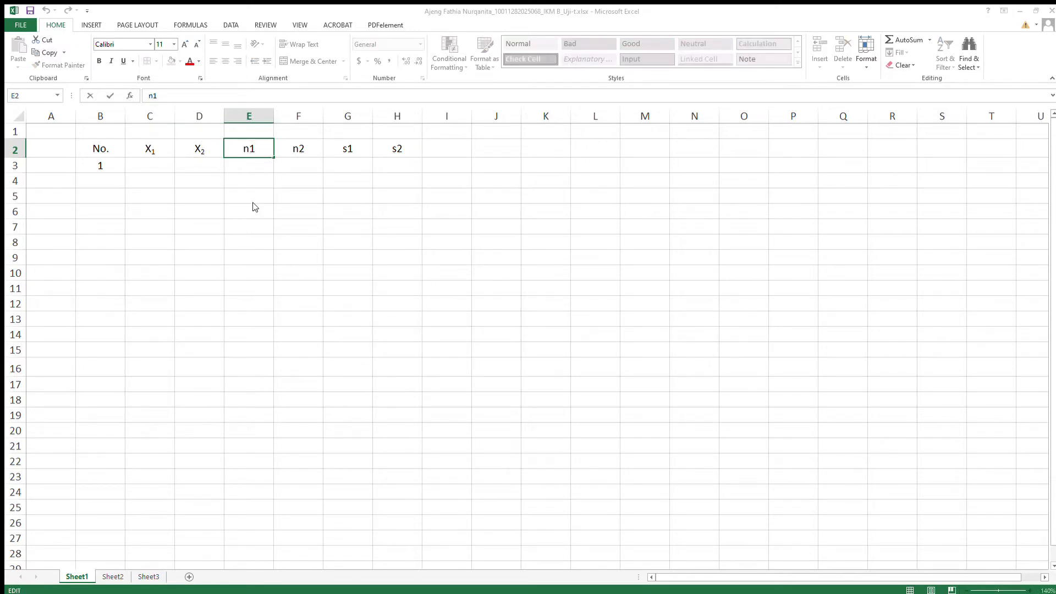
pyautogui.click(339, 325)
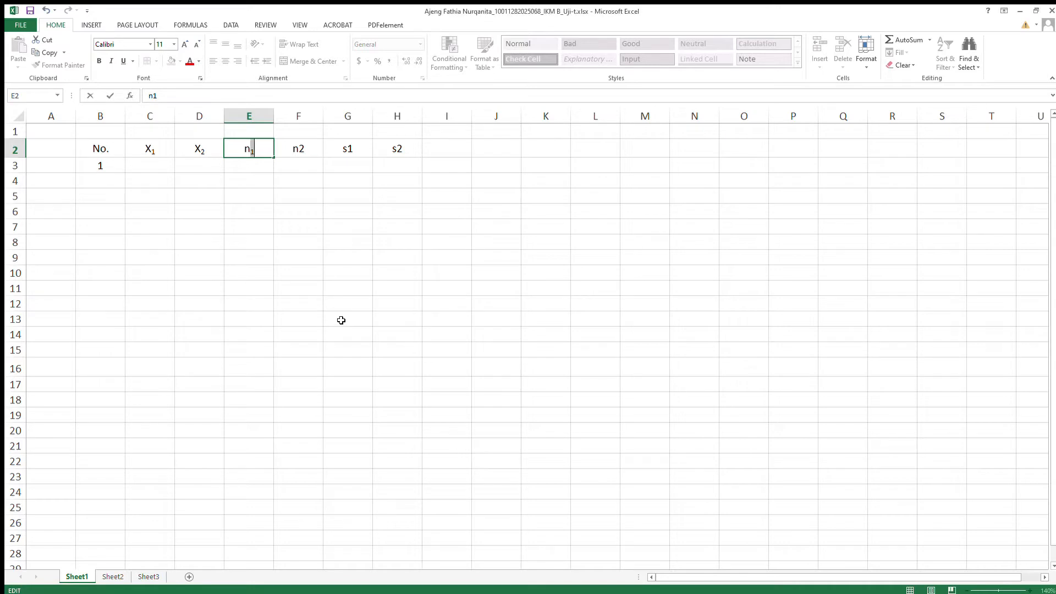
# Format the 2 in the n2 header in F2 as subscript.
pyautogui.click(297, 151)
pyautogui.doubleClick(300, 150)
pyautogui.moveTo(300, 150); pyautogui.dragTo(306, 155)
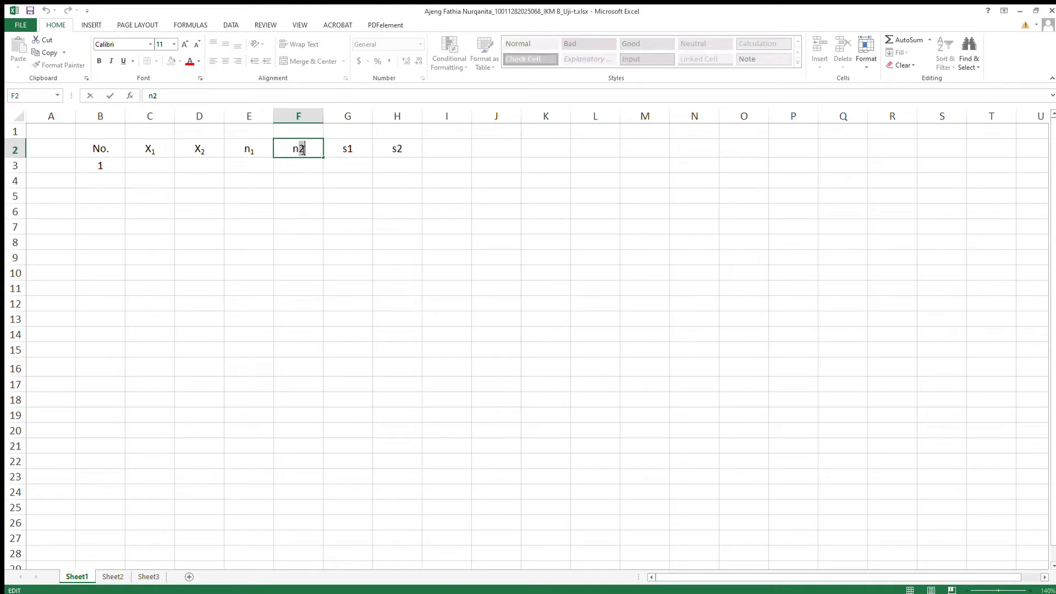
pyautogui.hotkey('ctrl', '1')
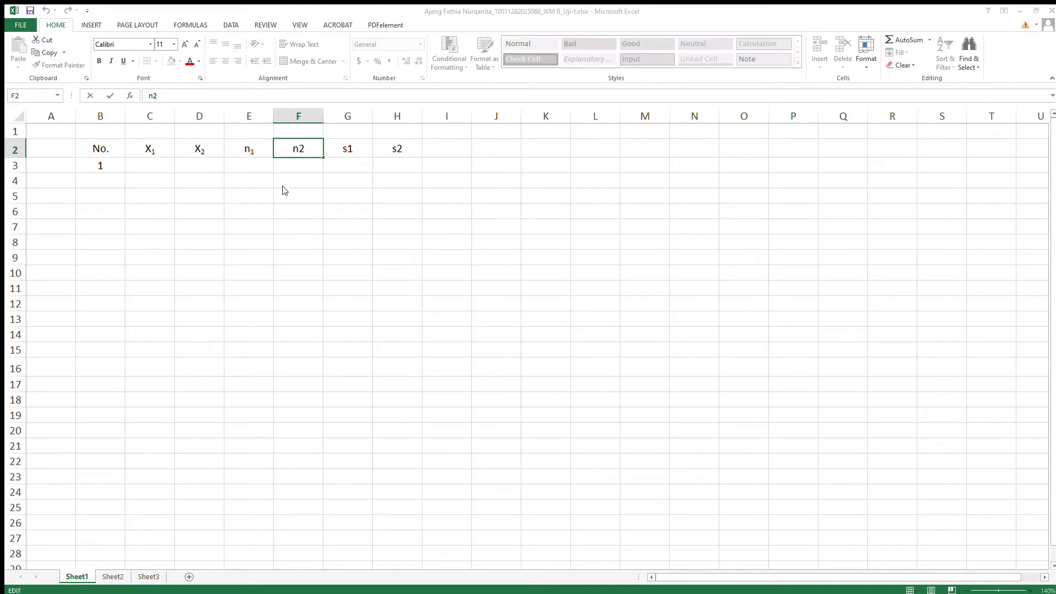
pyautogui.click(212, 233)
pyautogui.click(390, 314)
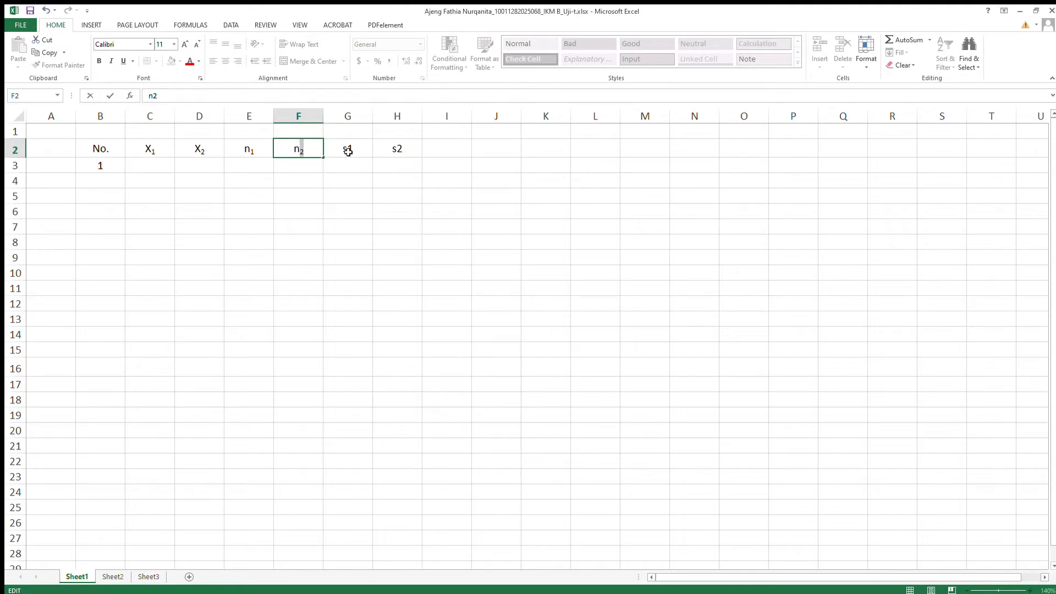
# Format the 1 in the s1 header in G2 as subscript.
pyautogui.click(348, 149)
pyautogui.doubleClick(349, 150)
pyautogui.moveTo(347, 149); pyautogui.dragTo(354, 154)
pyautogui.hotkey('ctrl', '1')
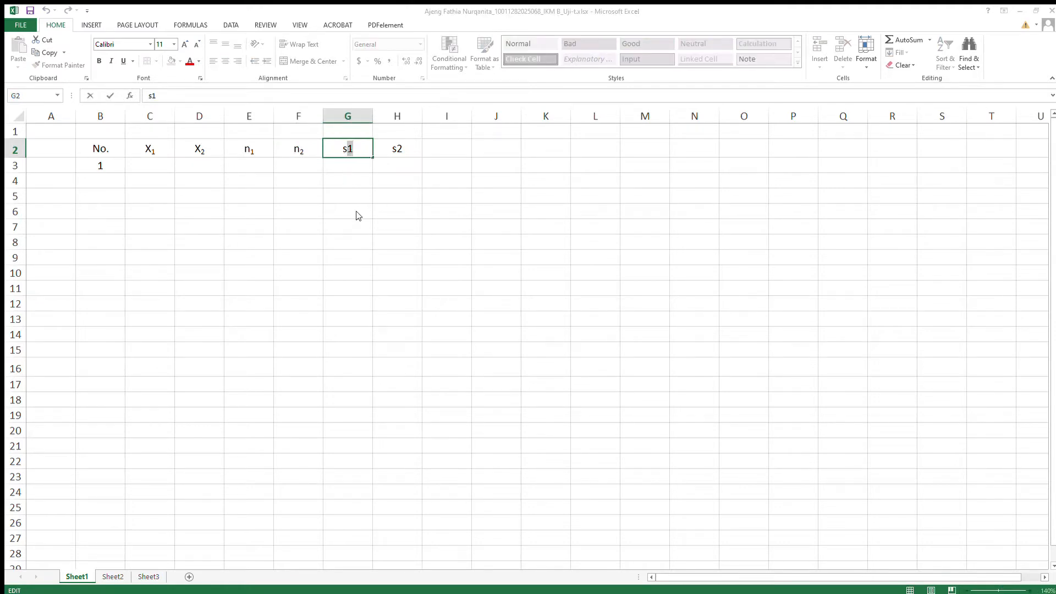
pyautogui.click(424, 323)
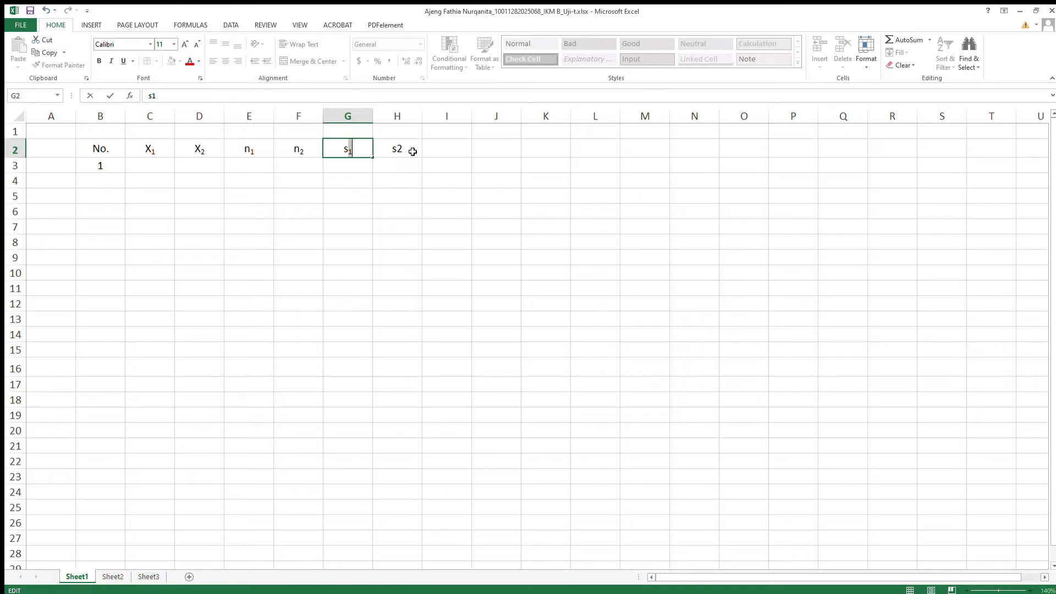
# Format the 2 in the s2 header in H2 as subscript.
pyautogui.click(413, 149)
pyautogui.doubleClick(396, 149)
pyautogui.moveTo(399, 150); pyautogui.dragTo(405, 151)
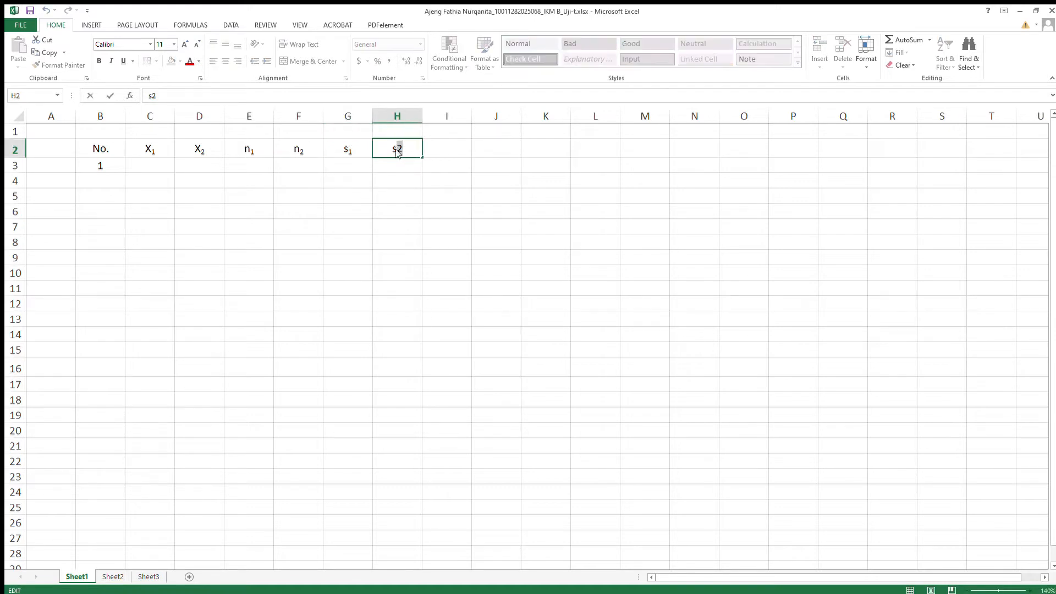
pyautogui.hotkey('ctrl', '1')
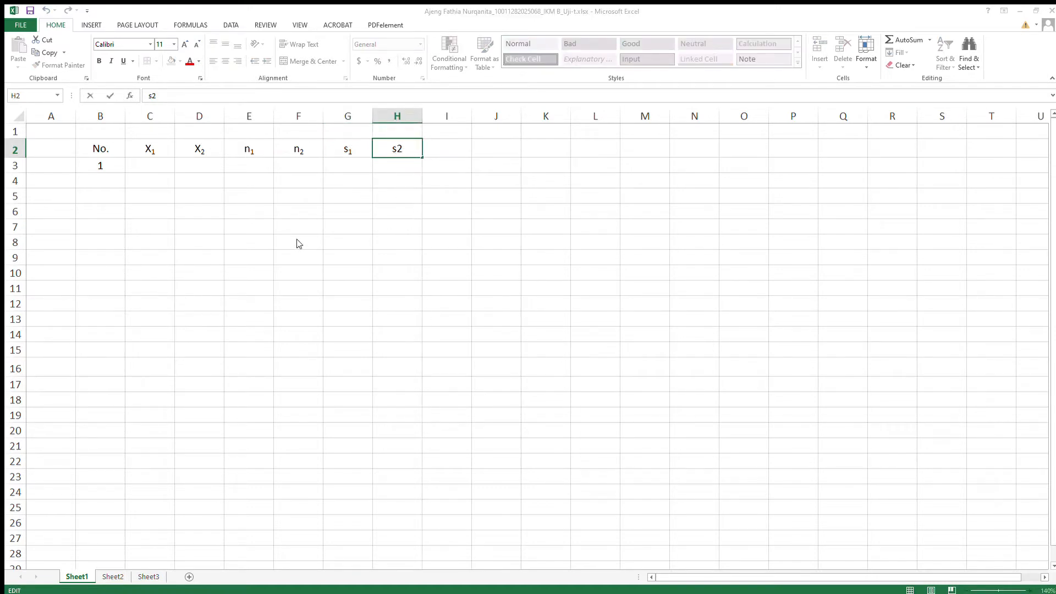
pyautogui.click(498, 322)
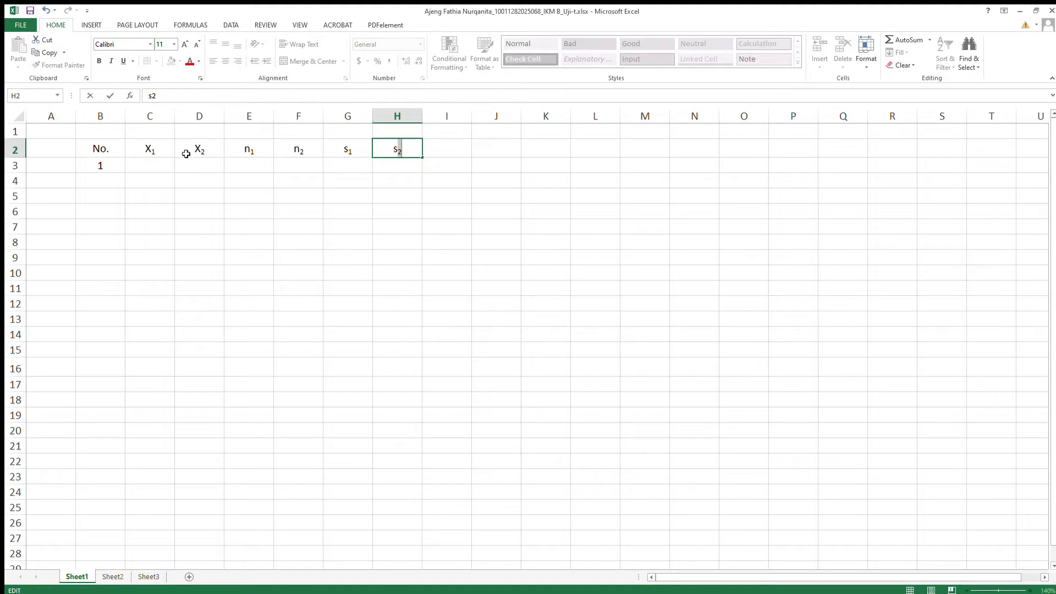
# Enter 2,9 under X1 in C3 and 3,2 under X2 in D3.
pyautogui.click(154, 172)
pyautogui.doubleClick(157, 171)
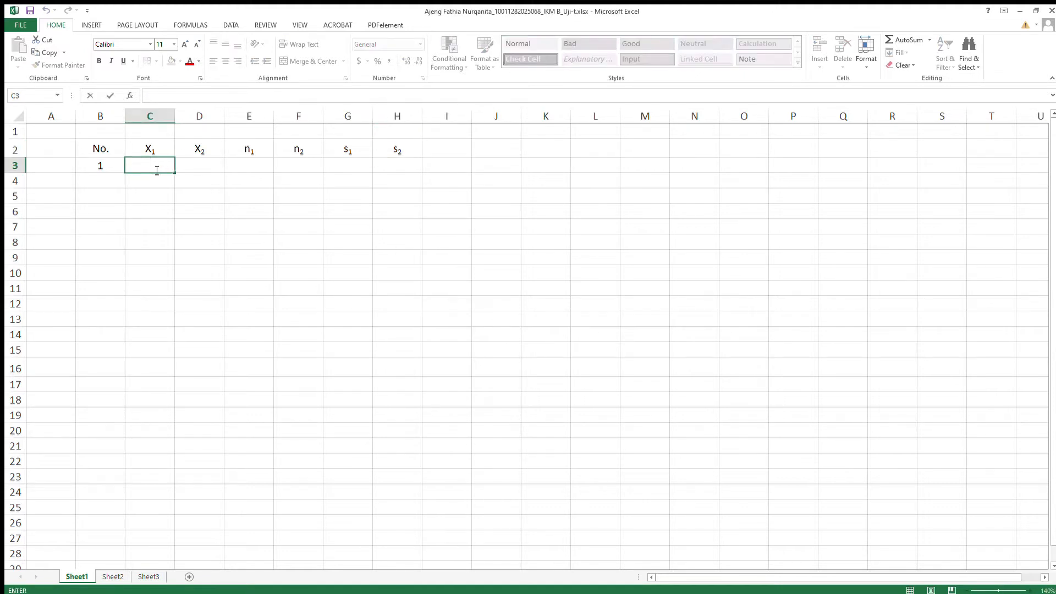
pyautogui.write('2,9')
pyautogui.click(198, 171)
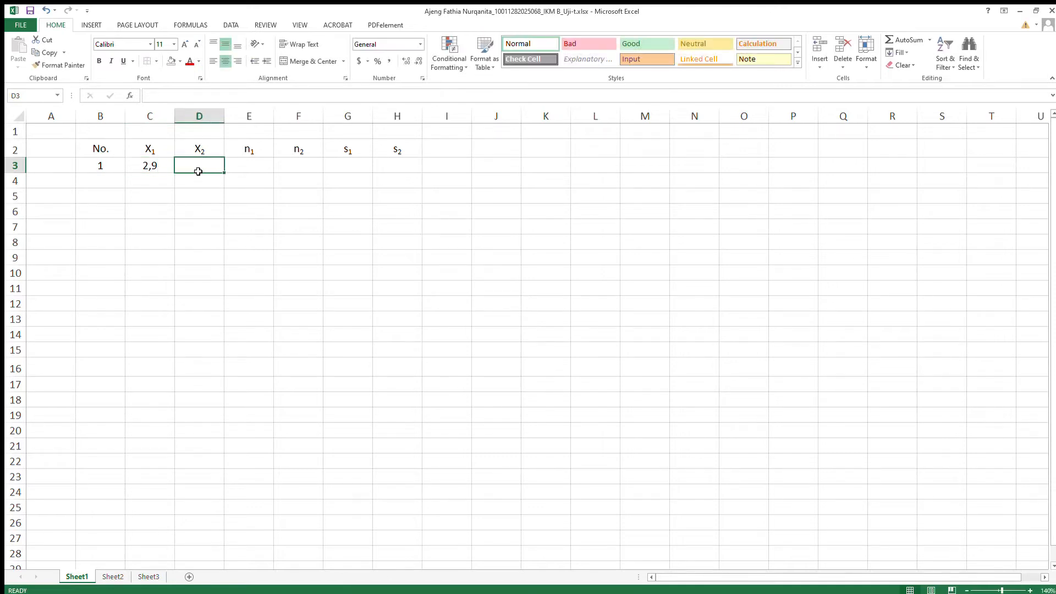
pyautogui.doubleClick(198, 171)
pyautogui.write('3,2')
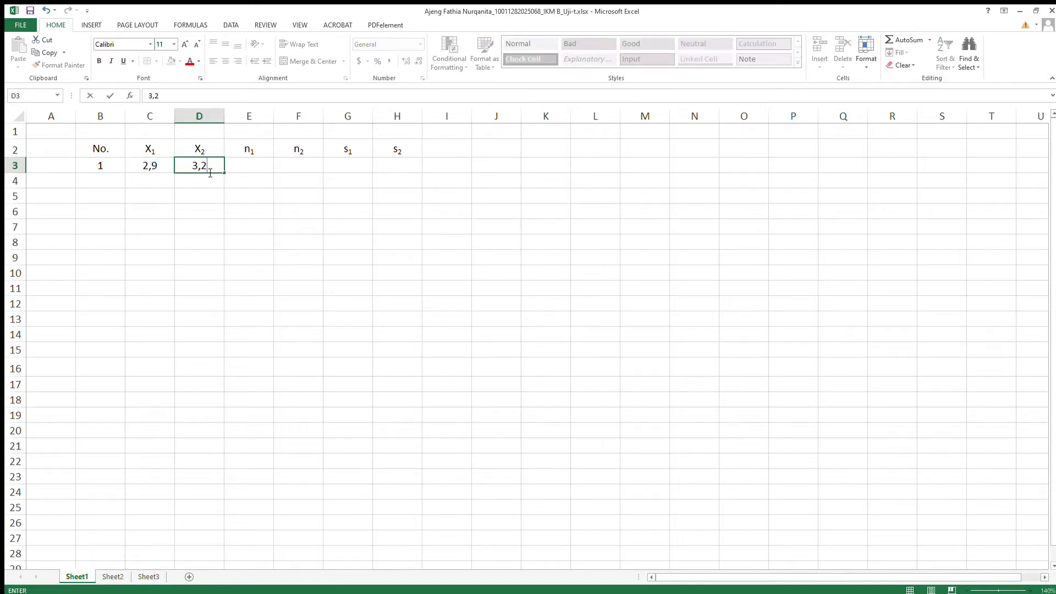
# Enter the sample sizes in row 3: 40 under n1 in E3 and 50 under n2 in F3.
pyautogui.doubleClick(239, 168)
pyautogui.write('40')
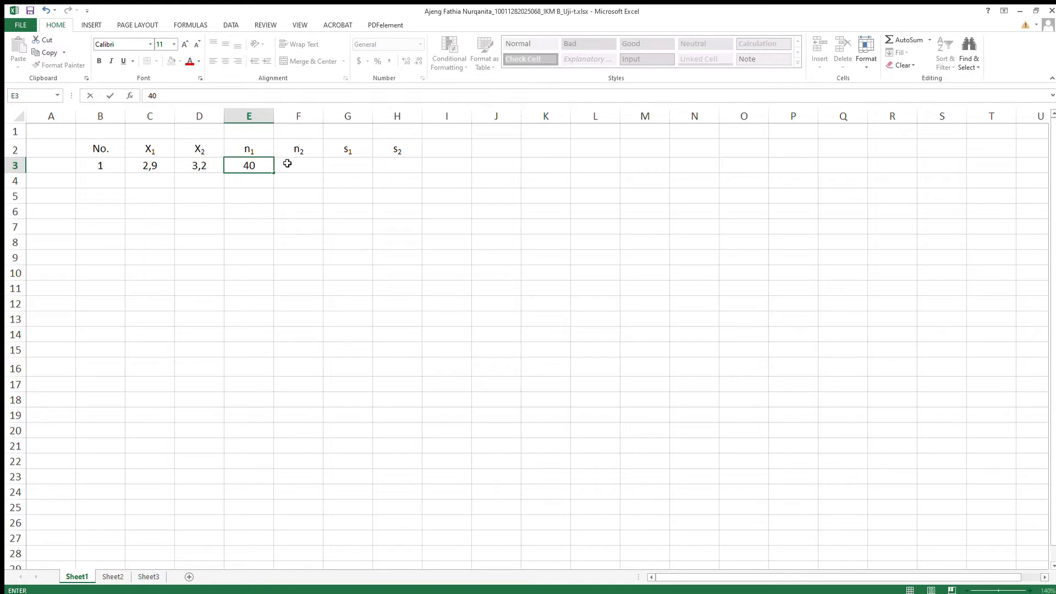
pyautogui.click(308, 168)
pyautogui.doubleClick(309, 168)
pyautogui.write('50')
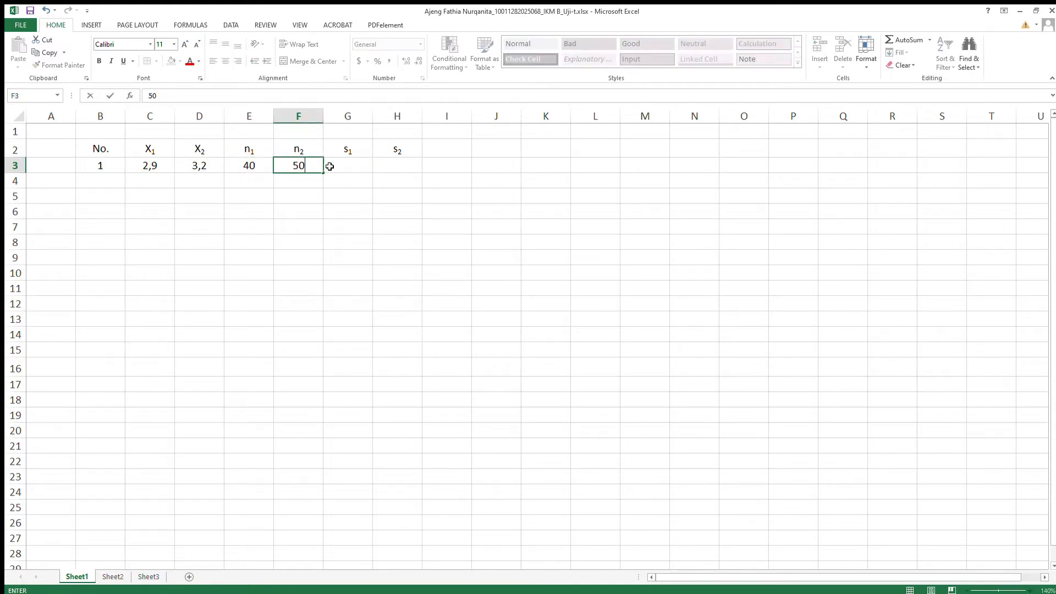
# Enter 0,1 under both s1 and s2 in cells G3 and H3.
pyautogui.click(354, 167)
pyautogui.doubleClick(353, 167)
pyautogui.write('0,1')
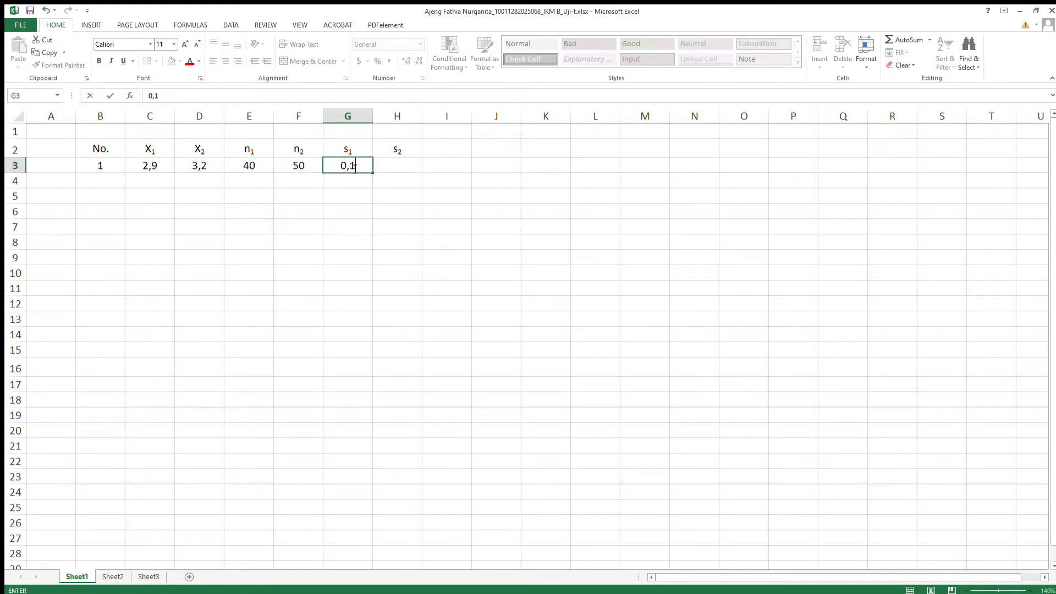
pyautogui.click(390, 165)
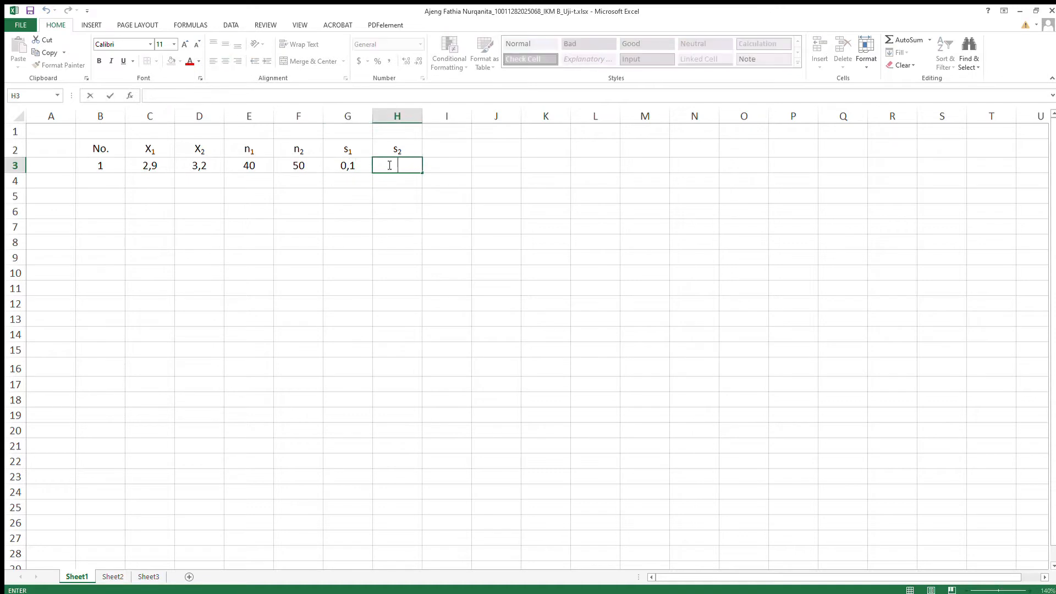
pyautogui.write('0,1')
# Add a Rata-rata row in row 4 with 2,9 for X1 and 3,2 for X2, and apply all borders to B2:H4.
pyautogui.doubleClick(93, 186)
pyautogui.write('Rata')
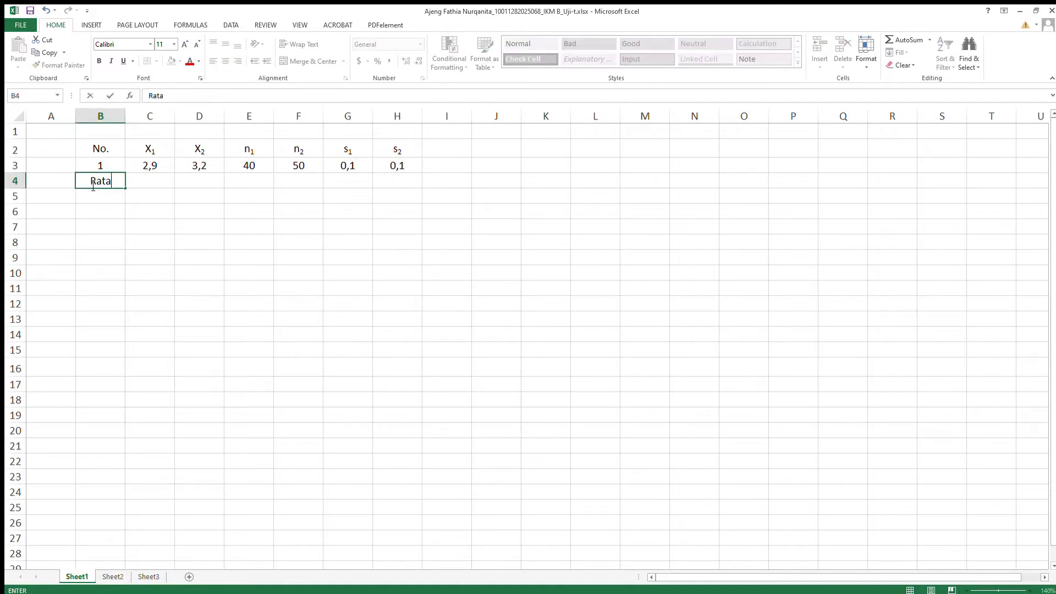
pyautogui.write('-rata')
pyautogui.click(163, 186)
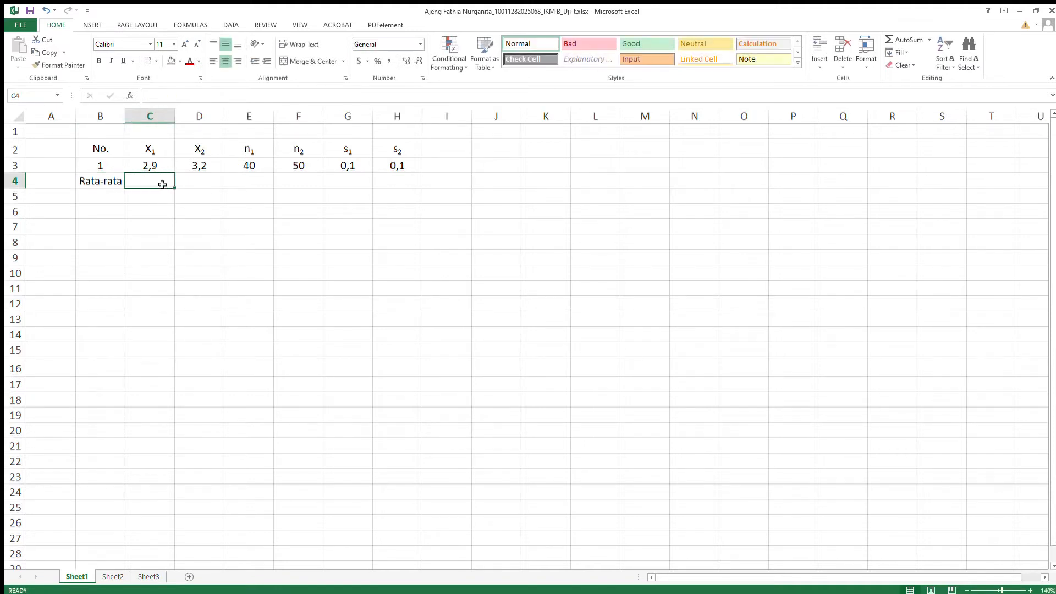
pyautogui.write('2,9')
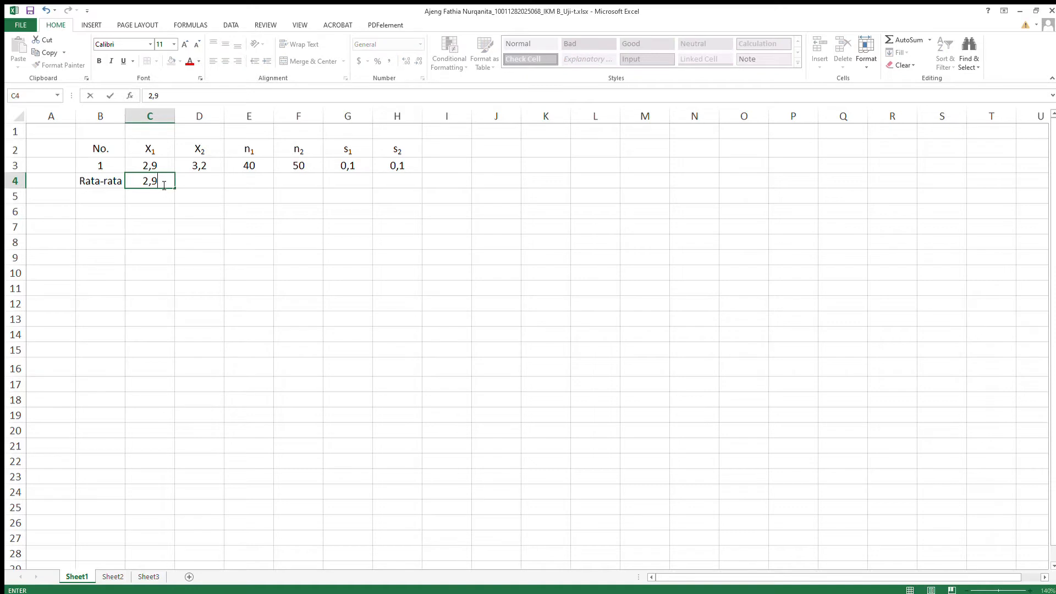
pyautogui.click(191, 181)
pyautogui.write('3,2')
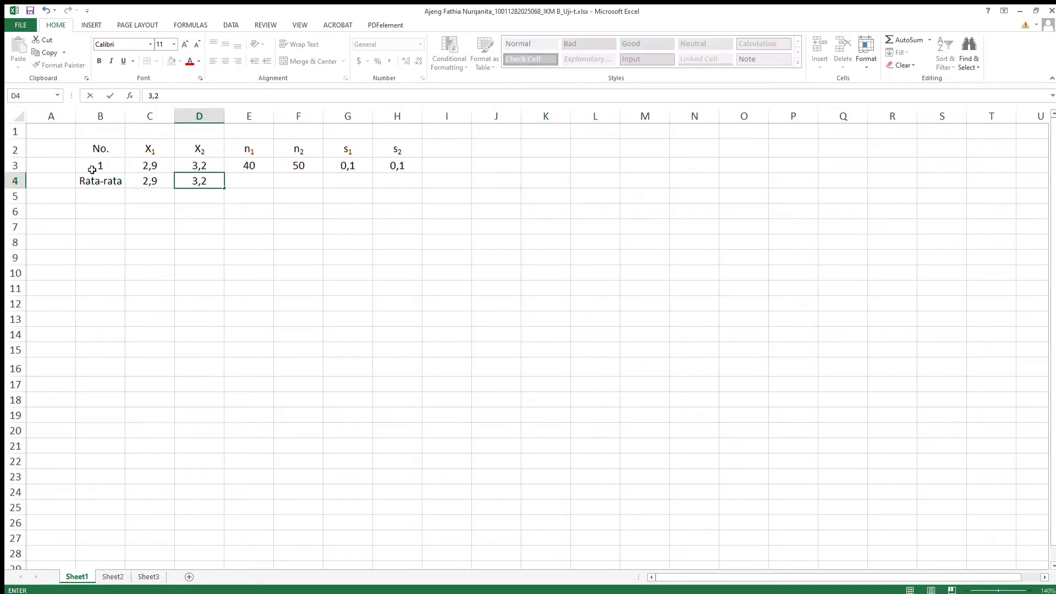
pyautogui.moveTo(105, 151); pyautogui.dragTo(388, 186)
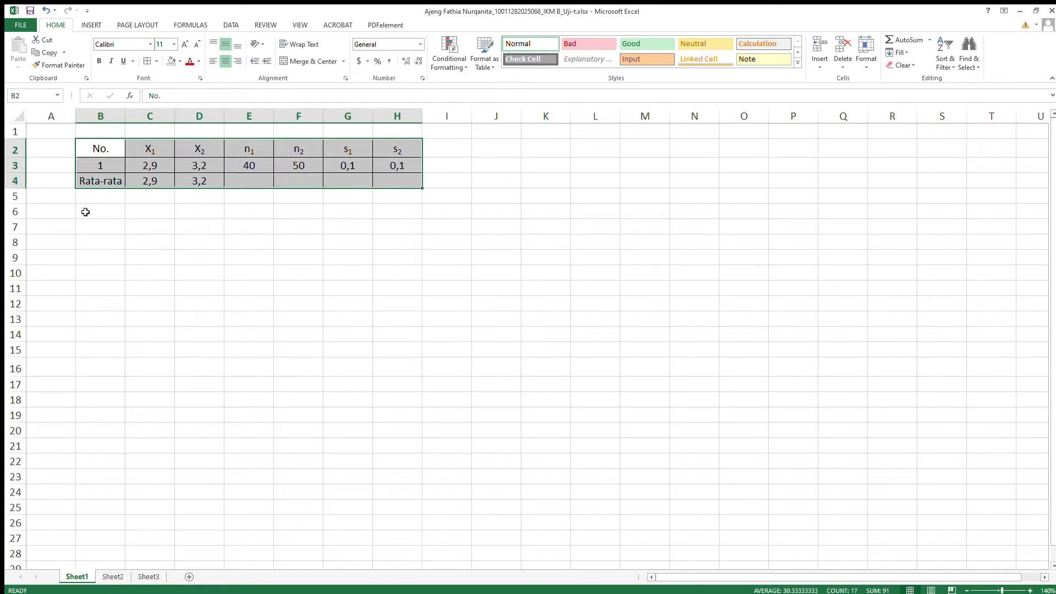
# Enter the bold heading F-test in B6 below the data table.
pyautogui.click(90, 210)
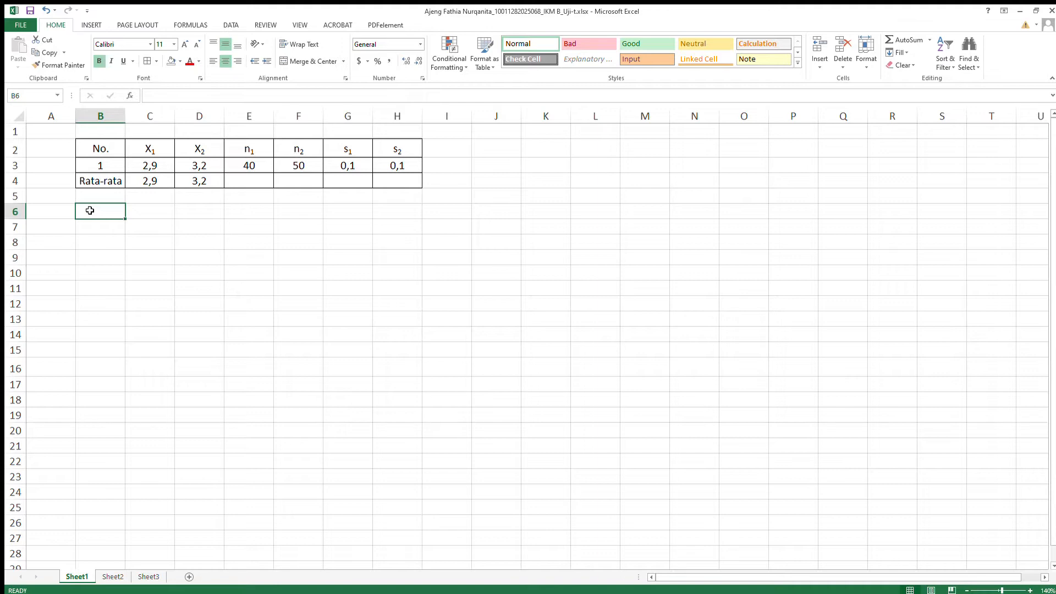
pyautogui.write('F-test')
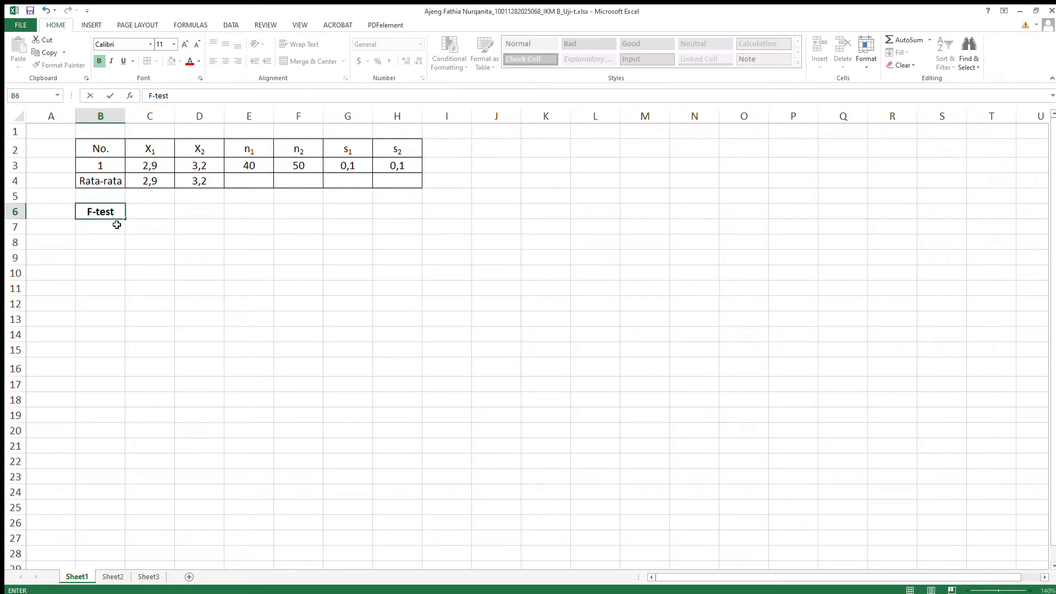
pyautogui.moveTo(78, 212); pyautogui.dragTo(114, 213)
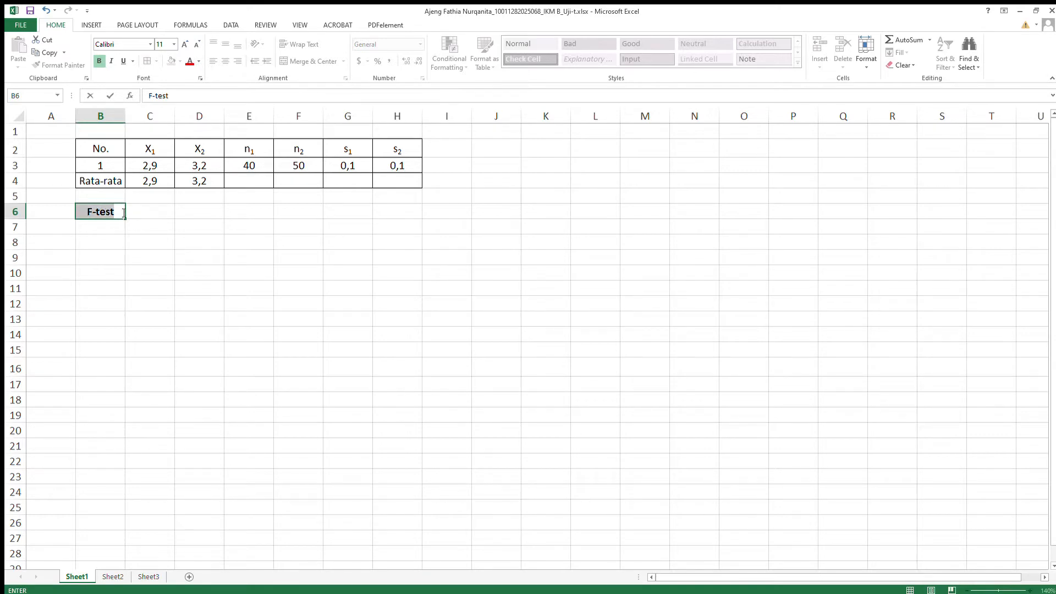
pyautogui.click(119, 214)
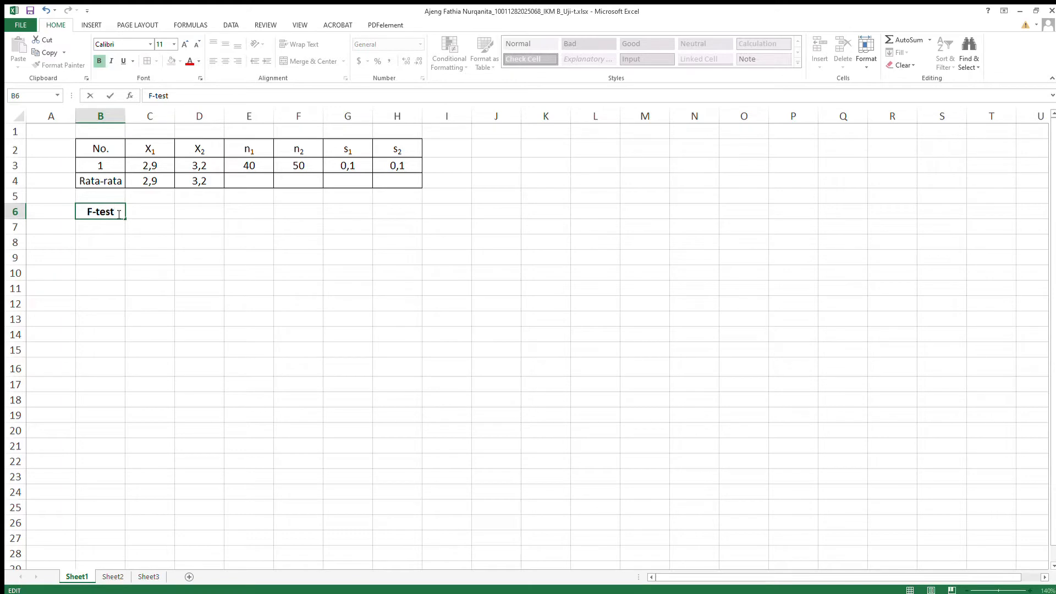
# Enter the labels F hitung in B11 and F tabel in B12.
pyautogui.click(105, 291)
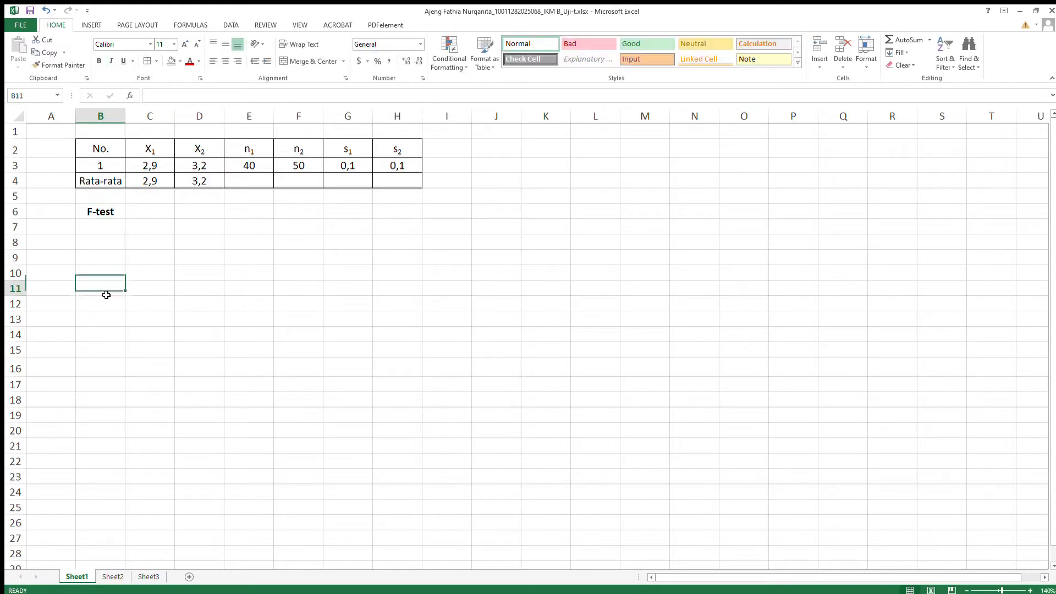
pyautogui.write('F')
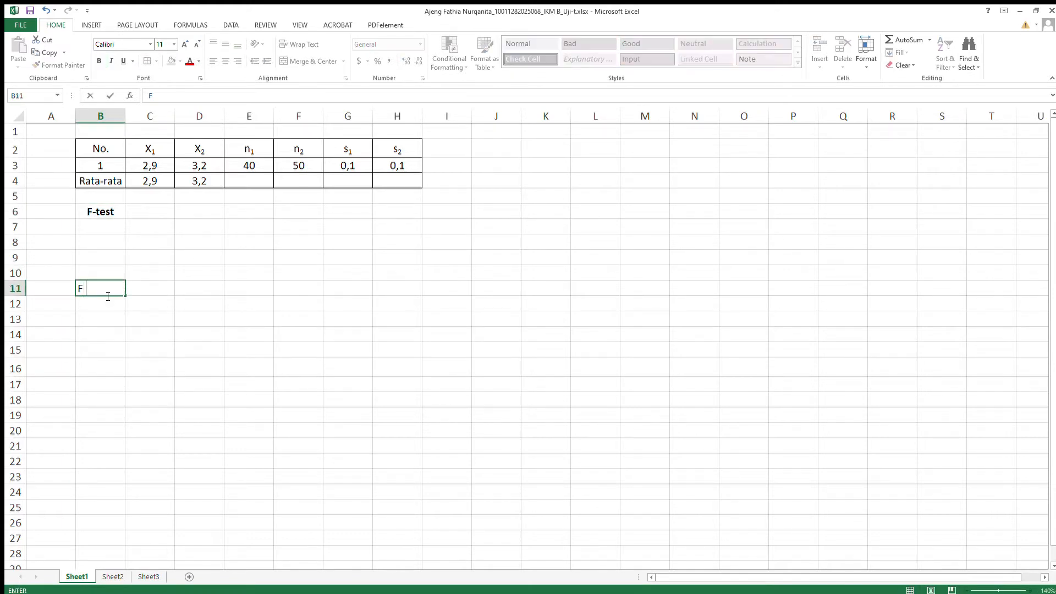
pyautogui.write(' hitung')
pyautogui.click(107, 309)
pyautogui.write('F tabel')
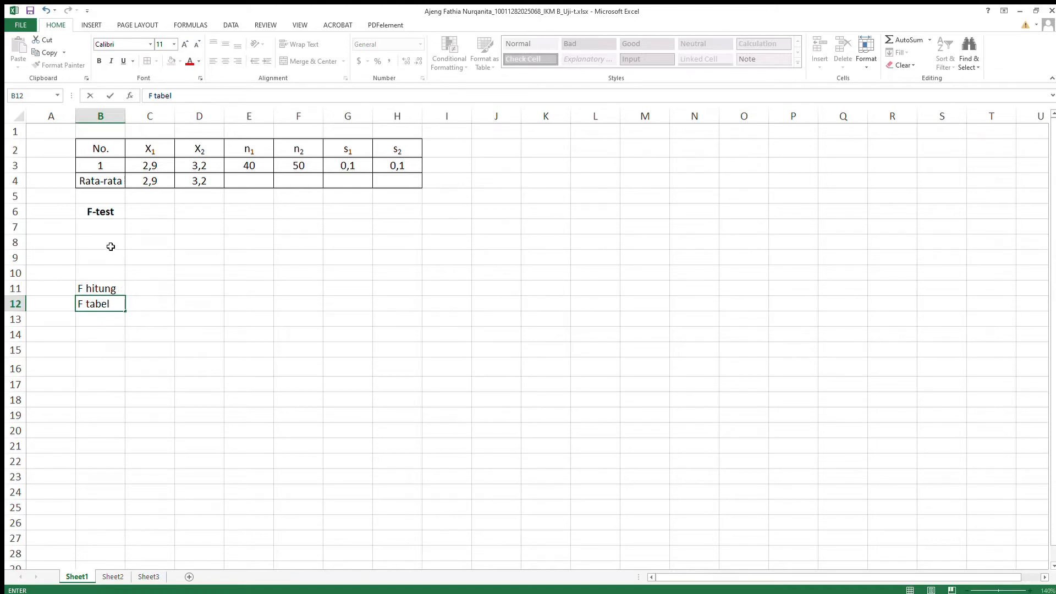
# Label B9 as Varians and calculate the first group's variance in C9 with =0.1^2.
pyautogui.click(113, 263)
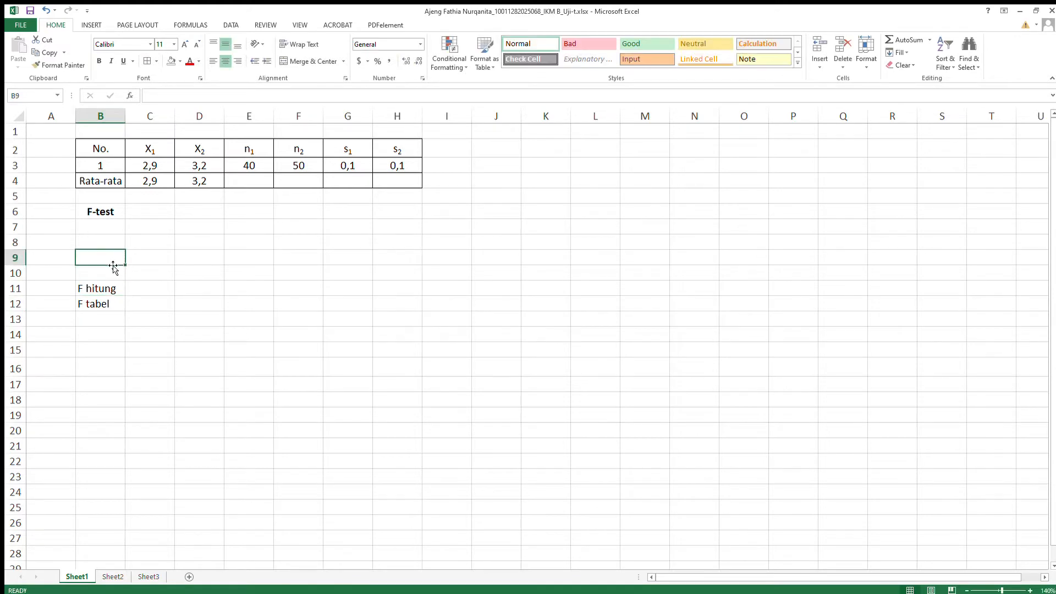
pyautogui.write('Varians')
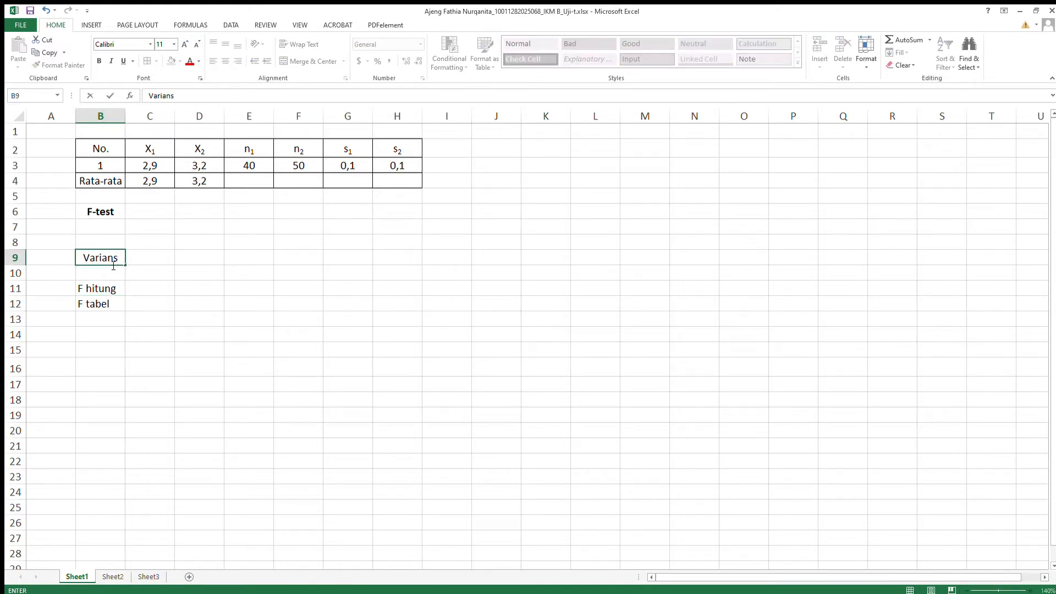
pyautogui.click(162, 265)
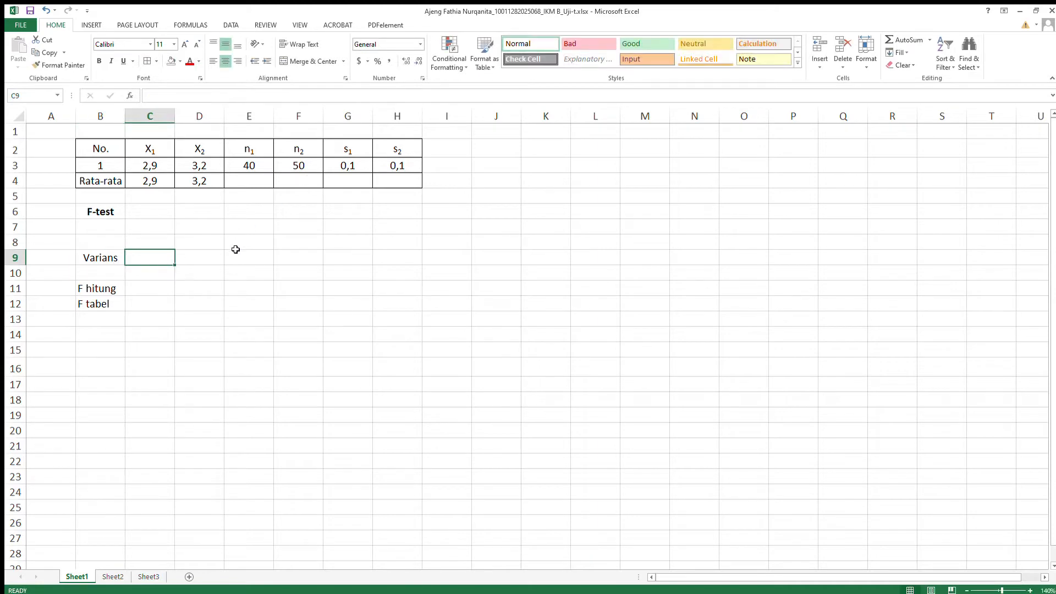
pyautogui.write('=')
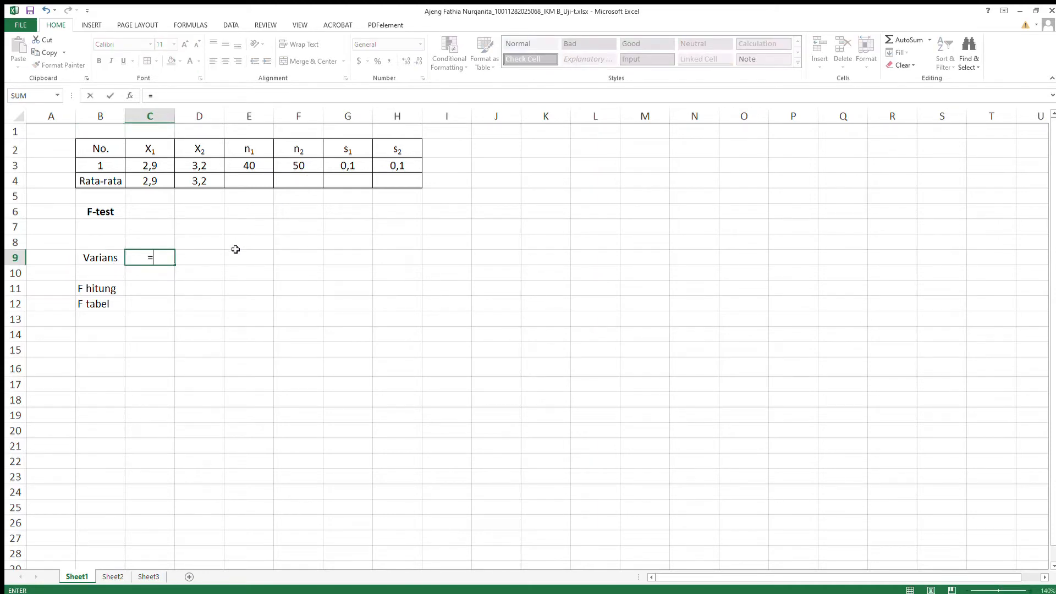
pyautogui.write('0.1^2')
pyautogui.press('Return')
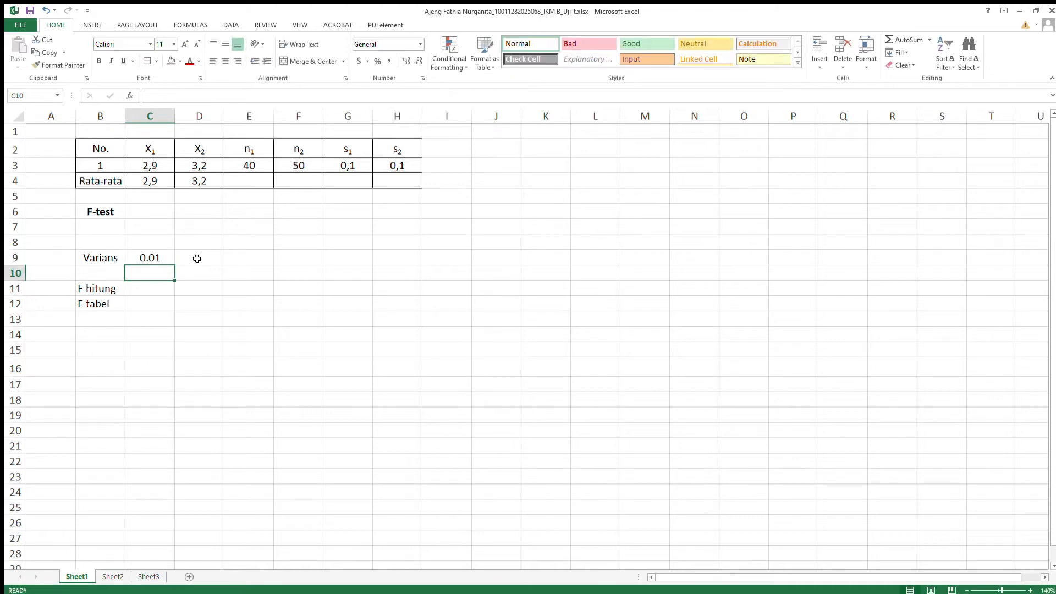
# Enter the formula =0.01^2 in D9 for the second group's variance.
pyautogui.click(200, 260)
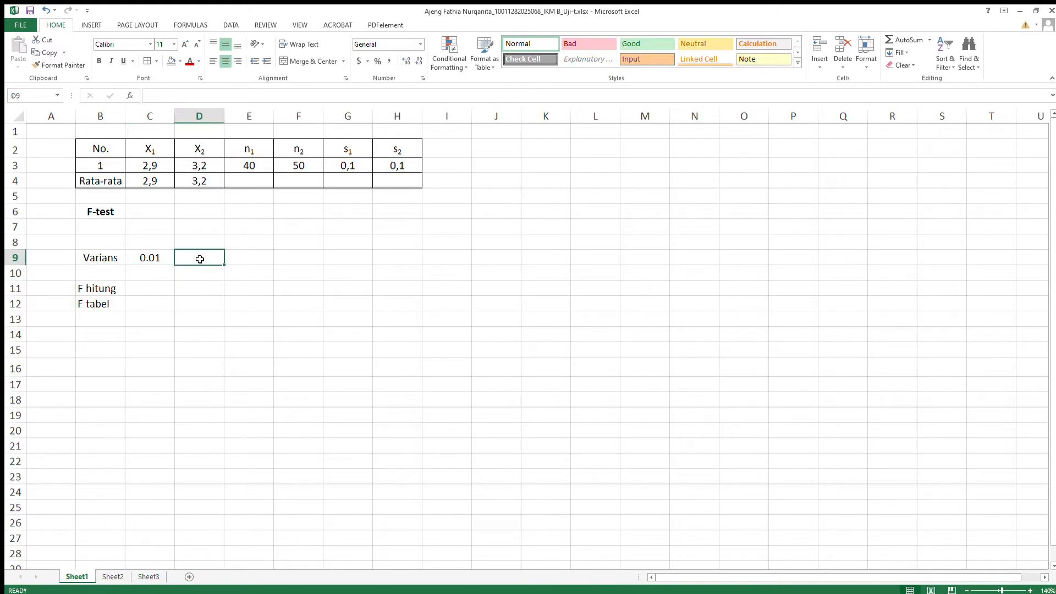
pyautogui.write('=')
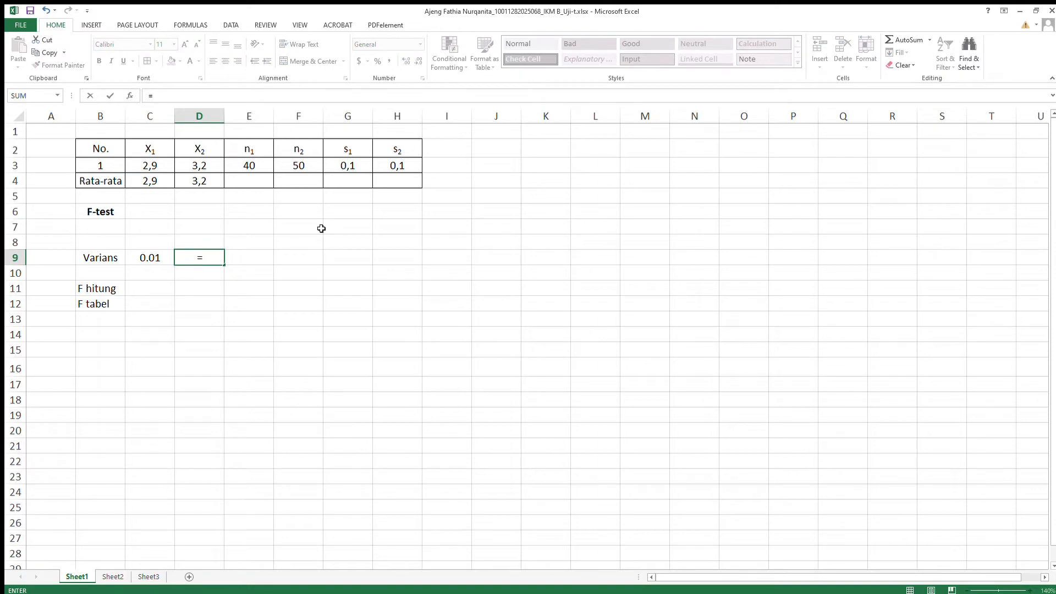
pyautogui.write('0.01^2')
pyautogui.press('Return')
# Correct the second group's variance formula in D9 to =0.1^2.
pyautogui.click(205, 262)
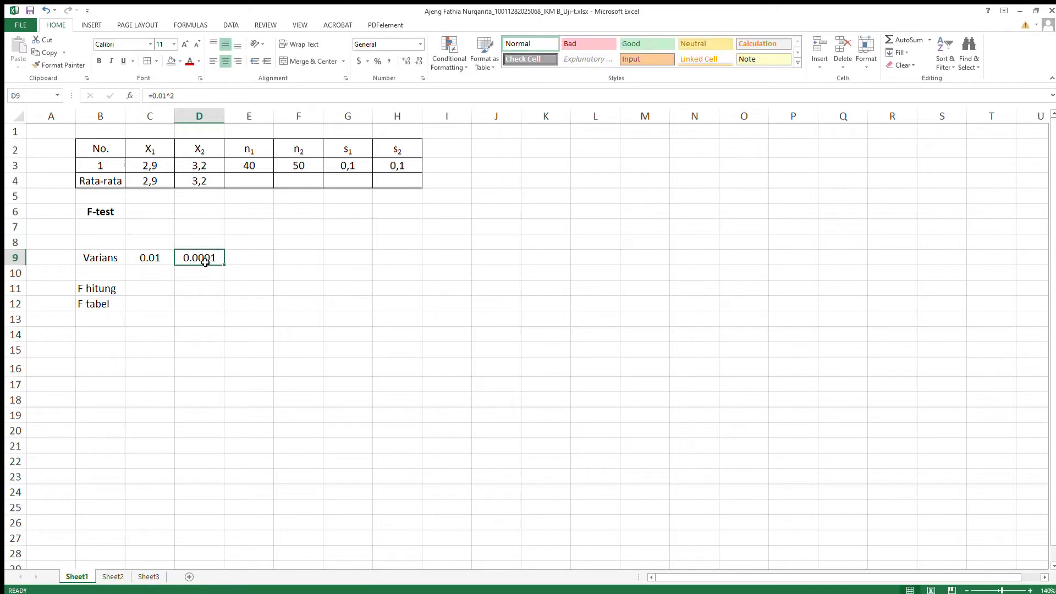
pyautogui.doubleClick(205, 262)
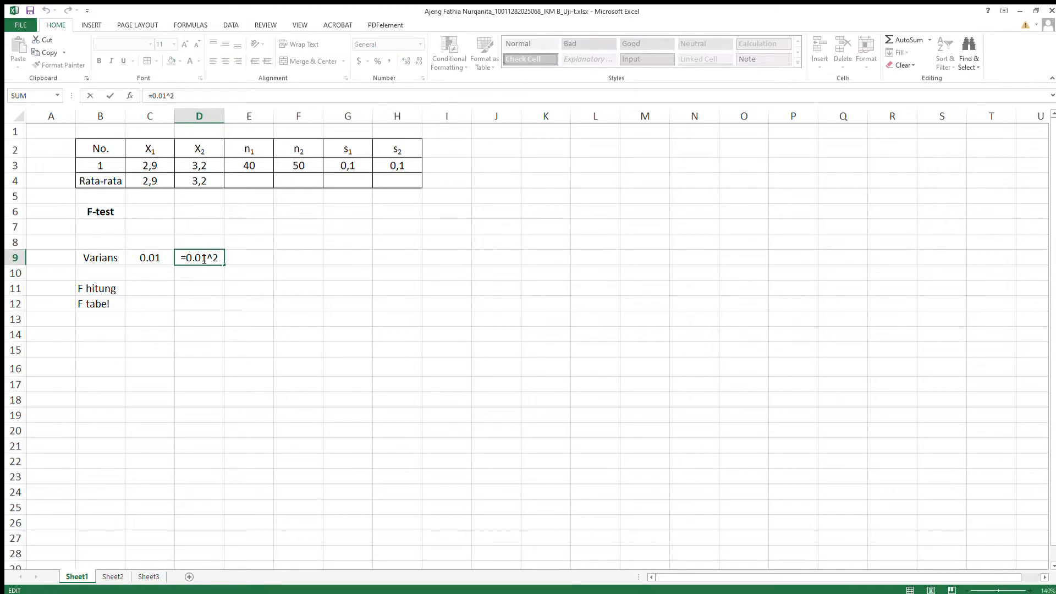
pyautogui.press('BackSpace')
pyautogui.press('Return')
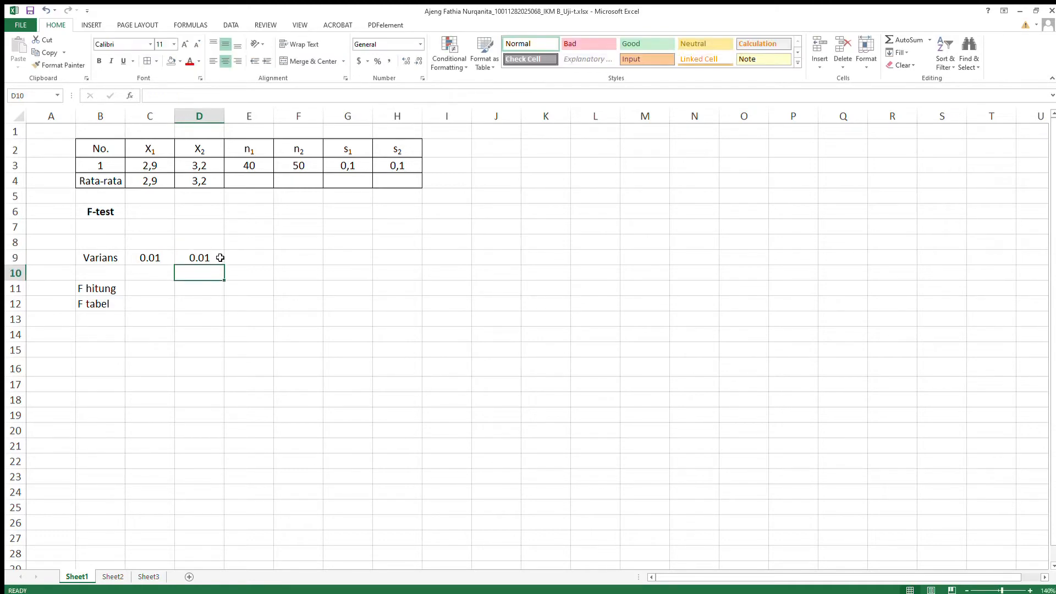
# Replace the decimal comma with a point in the X1 values in C3 and C4, making both 2.9.
pyautogui.click(150, 166)
pyautogui.doubleClick(151, 167)
pyautogui.press('BackSpace')
pyautogui.write('.')
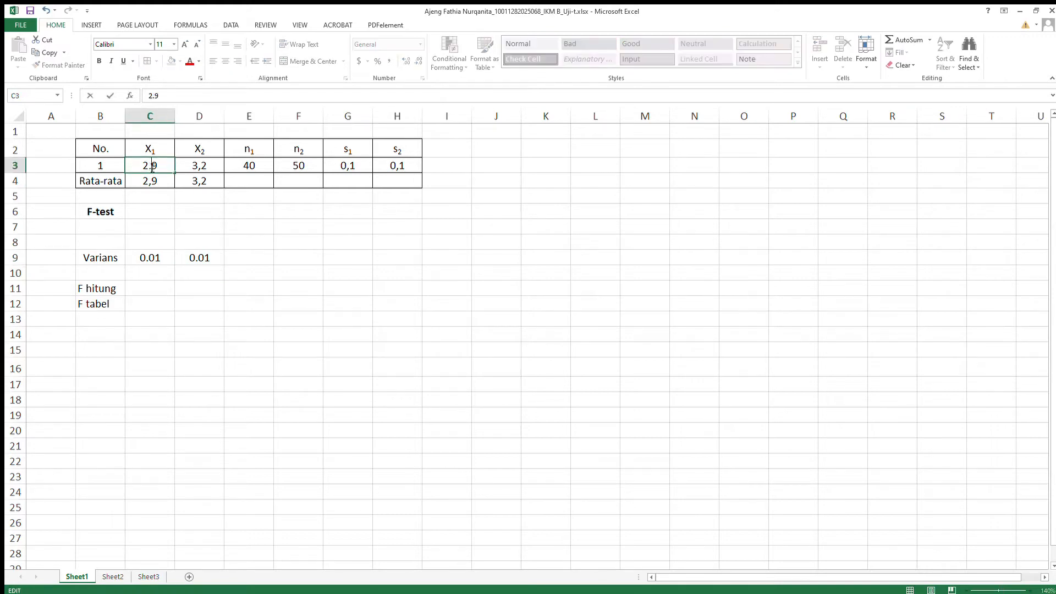
pyautogui.click(153, 185)
pyautogui.doubleClick(153, 186)
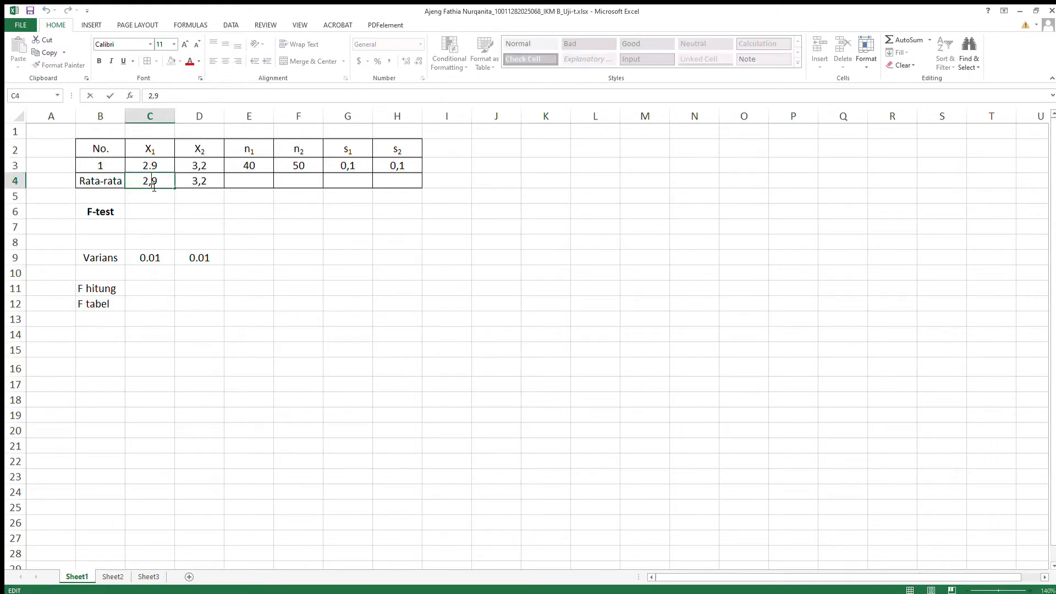
pyautogui.press('BackSpace')
pyautogui.write('.')
# Replace the decimal comma with a point in the X2 values in D3 and D4, making both 3.2.
pyautogui.click(199, 166)
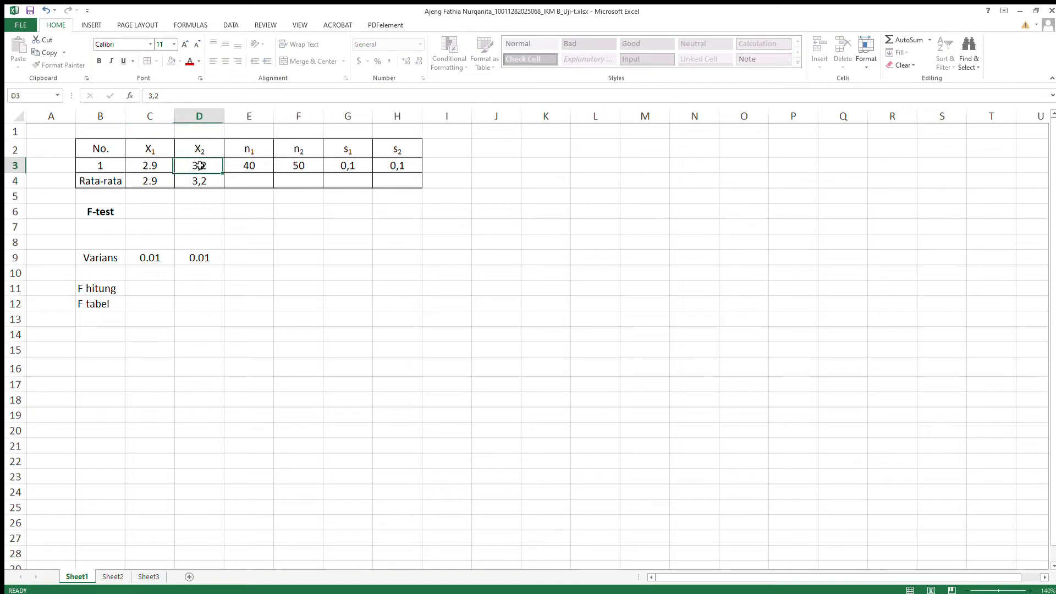
pyautogui.doubleClick(201, 167)
pyautogui.press('BackSpace')
pyautogui.write('.')
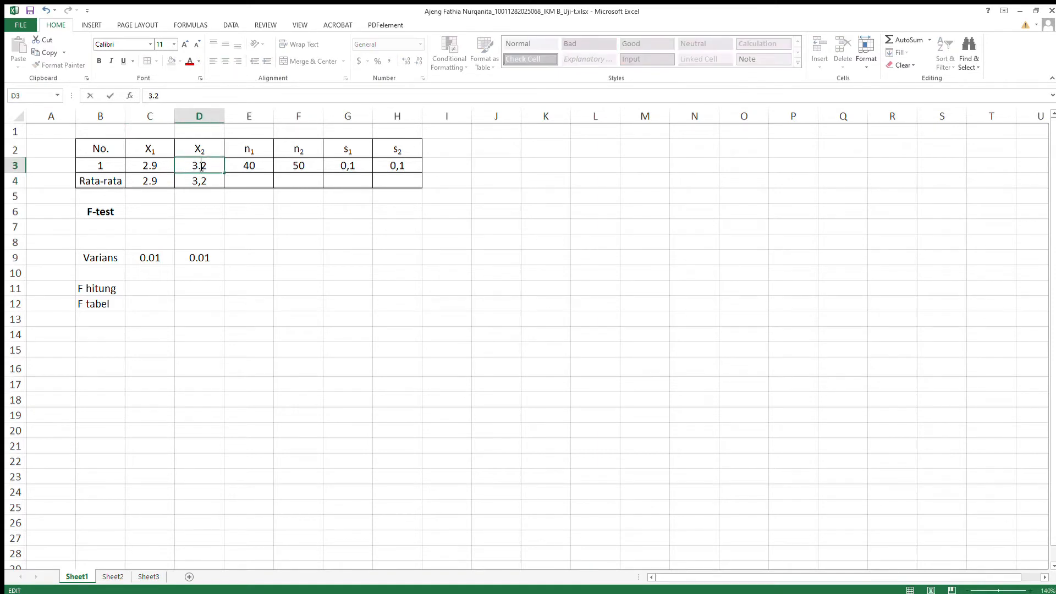
pyautogui.click(202, 183)
pyautogui.doubleClick(202, 183)
pyautogui.press('BackSpace')
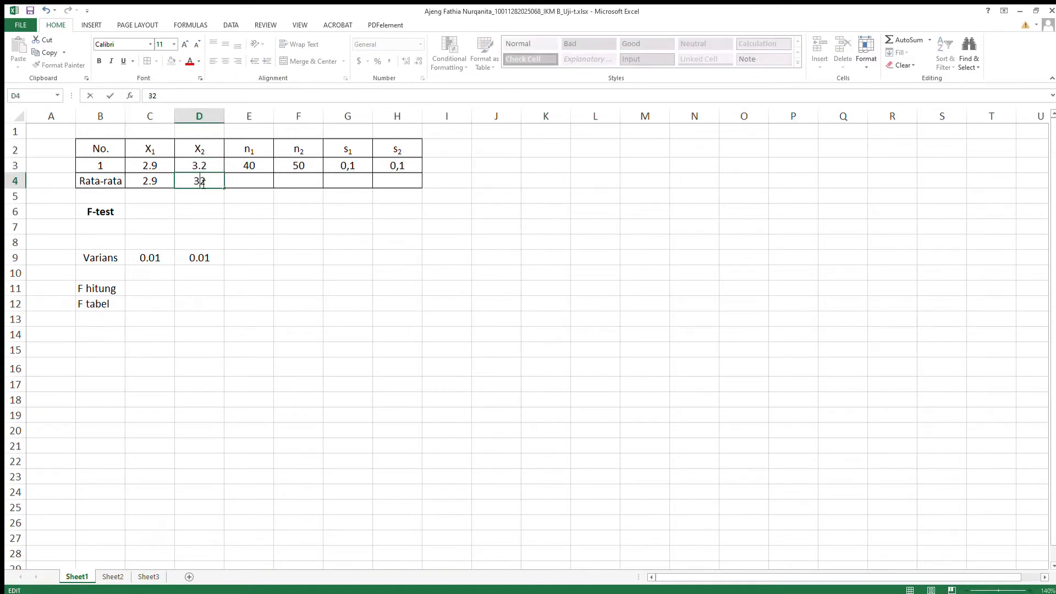
pyautogui.write('.')
# Replace the decimal comma with a point in the s1 value in G3, making it 0.1.
pyautogui.click(351, 169)
pyautogui.doubleClick(351, 170)
pyautogui.press('BackSpace')
pyautogui.write('.')
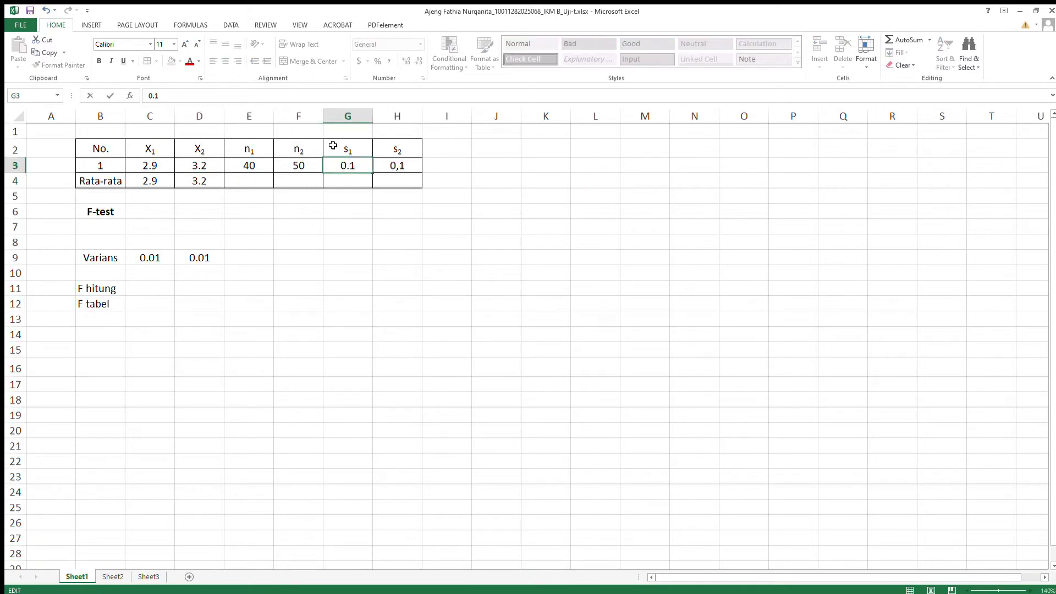
# Replace the decimal comma with a point in the s2 value in H3, making it 0.1.
pyautogui.click(403, 168)
pyautogui.doubleClick(402, 168)
pyautogui.press('BackSpace')
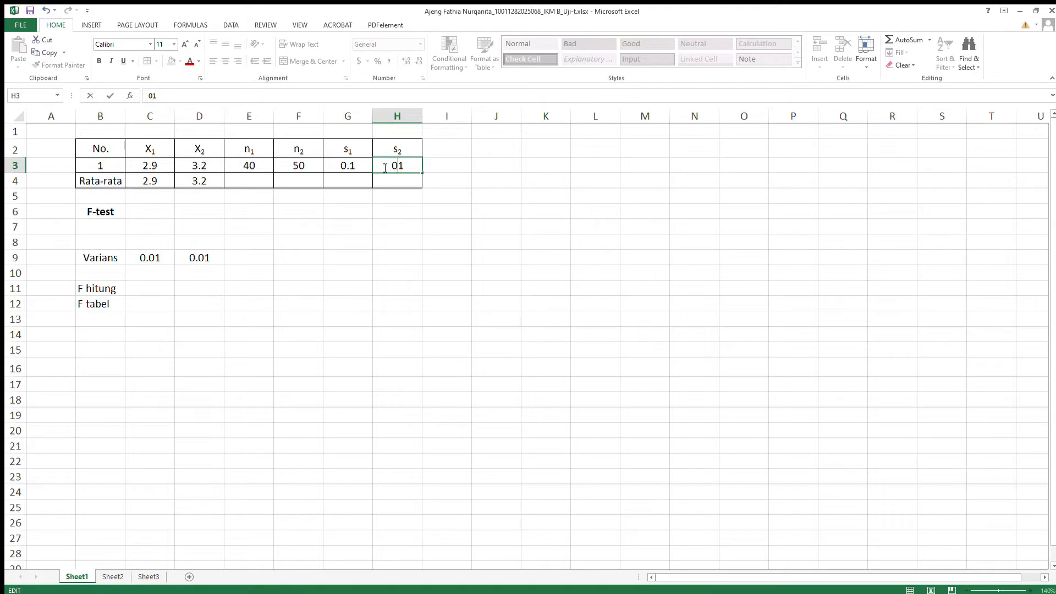
pyautogui.write('.')
# Label B8 as n-1 and calculate the first group's degrees of freedom in C8 with =E3-1.
pyautogui.click(105, 245)
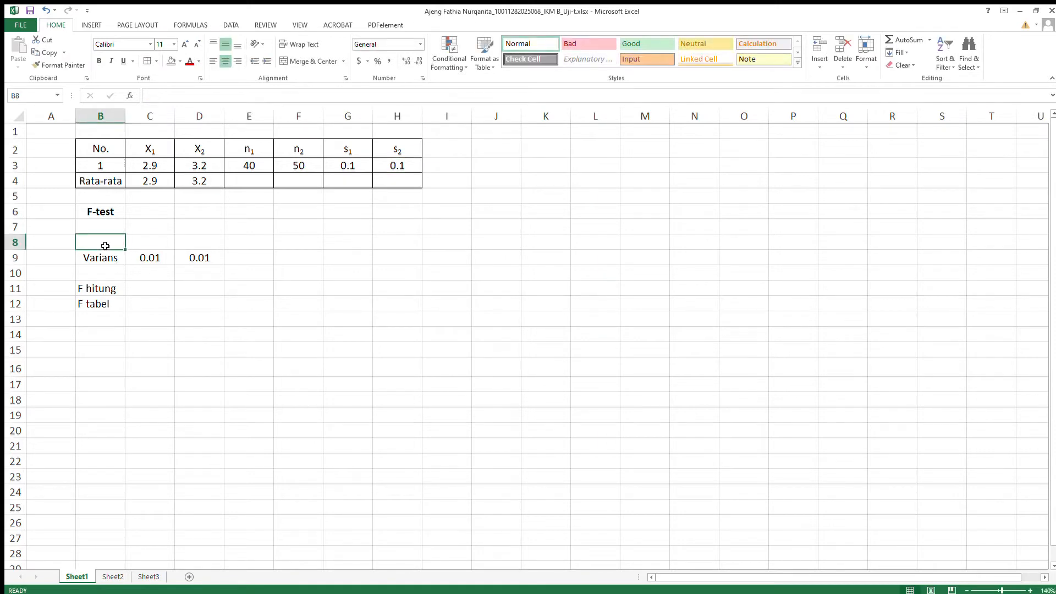
pyautogui.write('n-1')
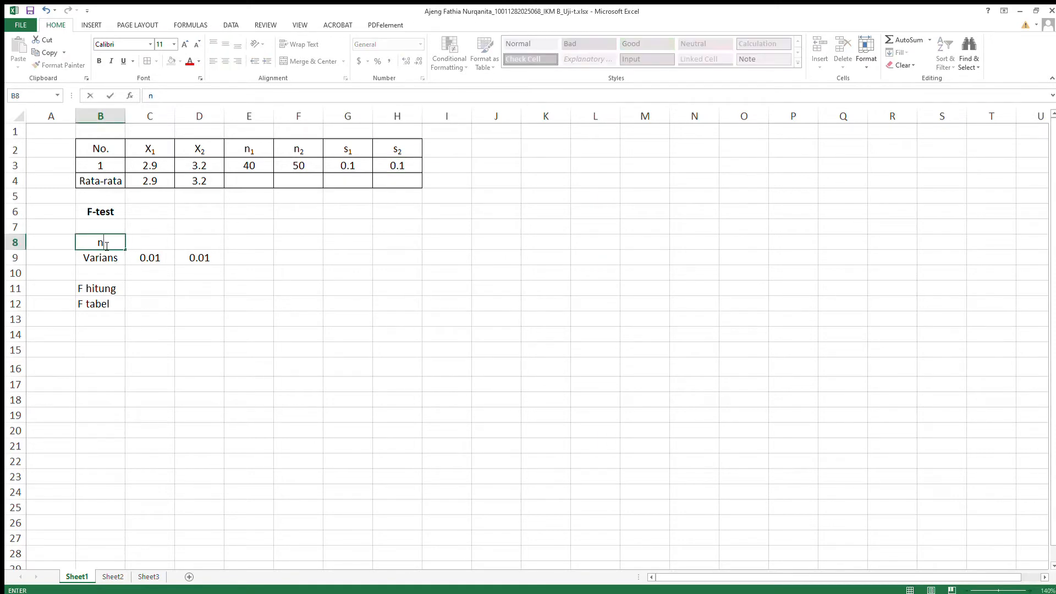
pyautogui.click(149, 241)
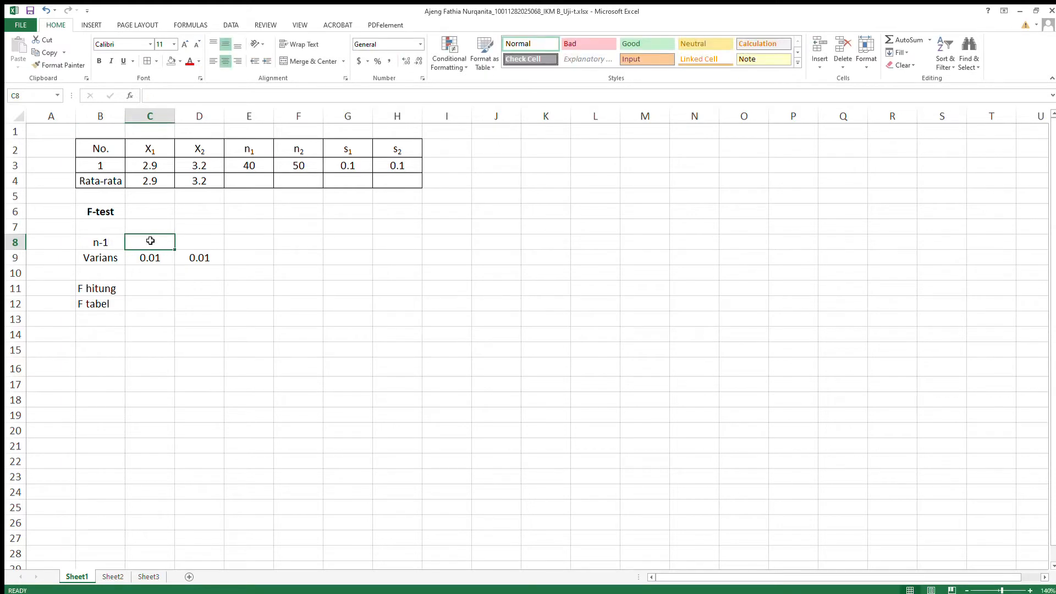
pyautogui.write('=')
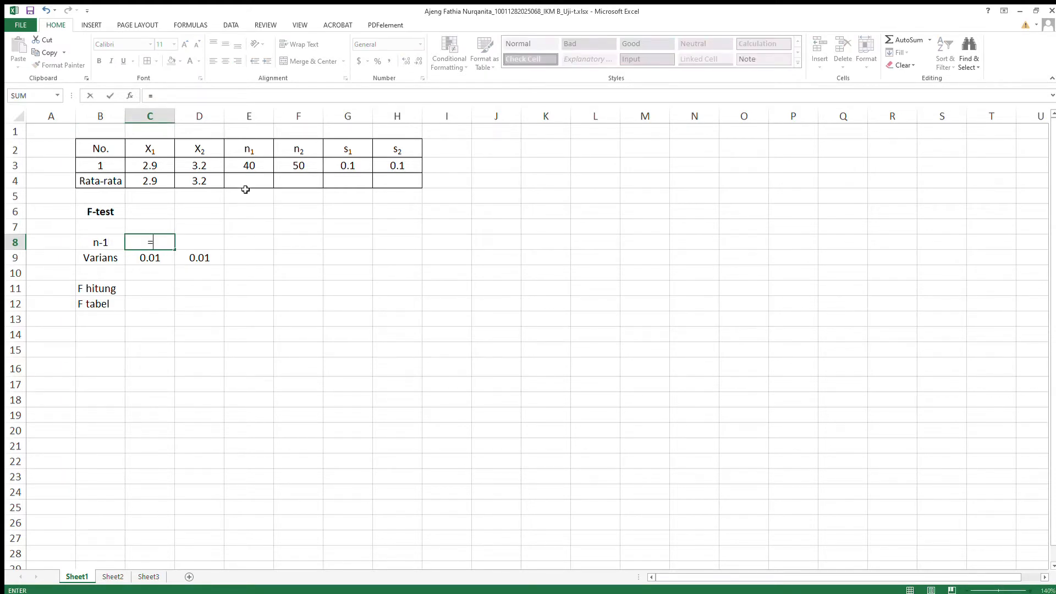
pyautogui.click(249, 166)
pyautogui.write('-1')
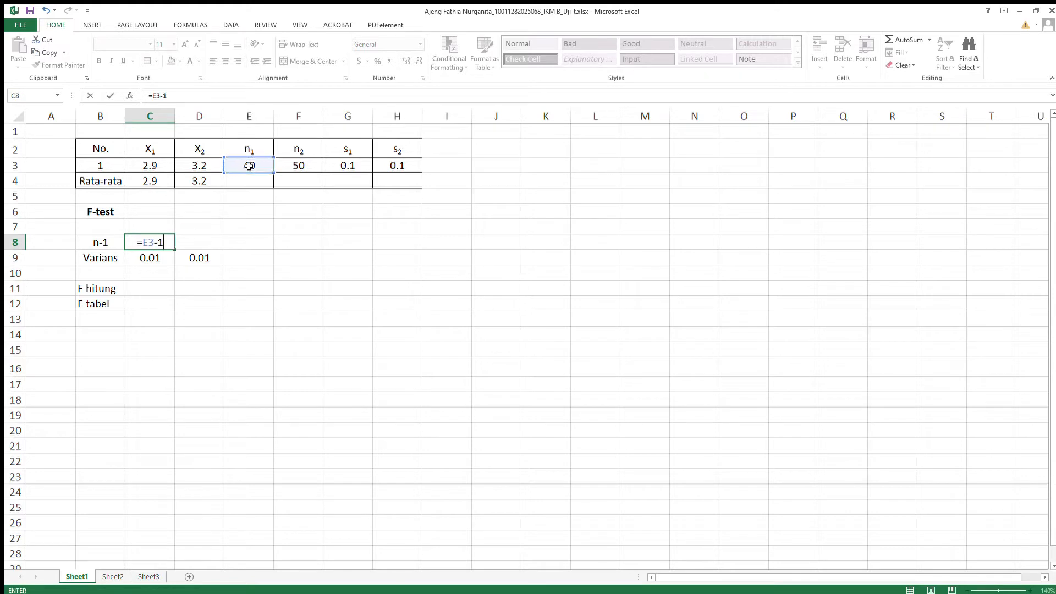
pyautogui.press('Return')
# Calculate the second group's degrees of freedom in D8 with =F3-1.
pyautogui.click(198, 244)
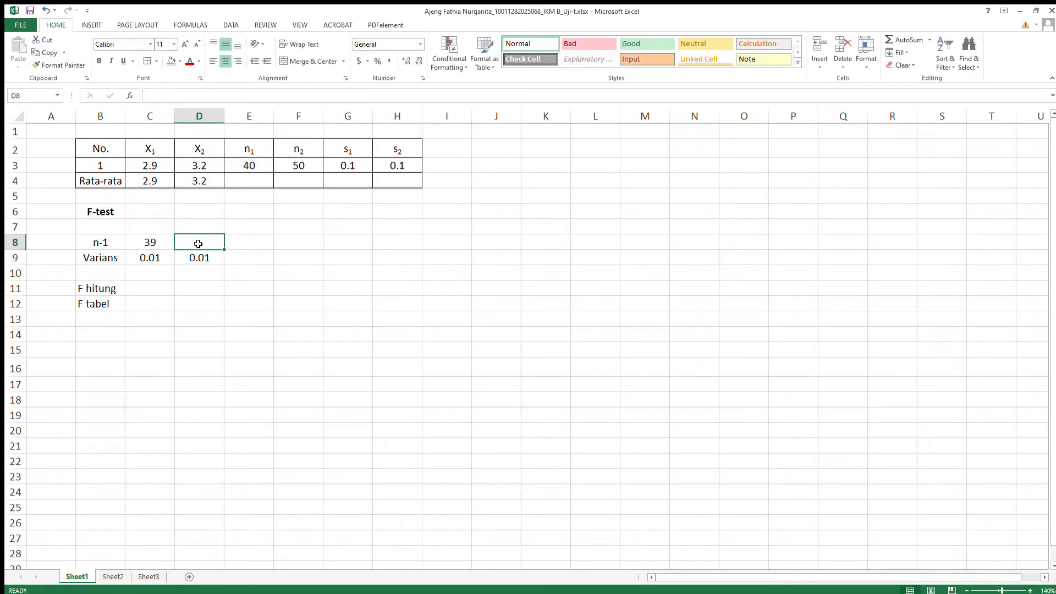
pyautogui.write('=')
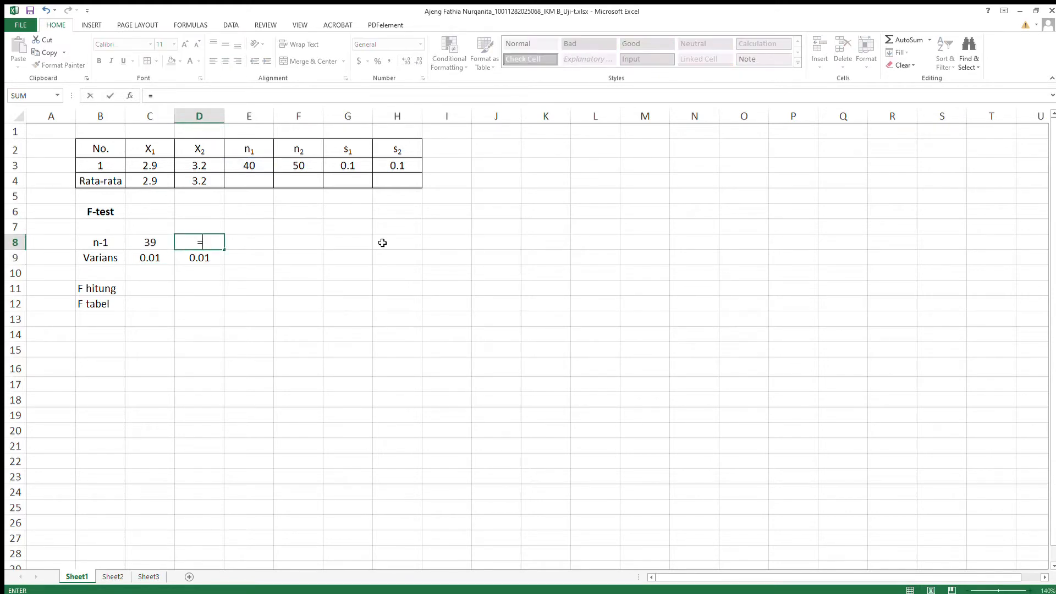
pyautogui.click(293, 167)
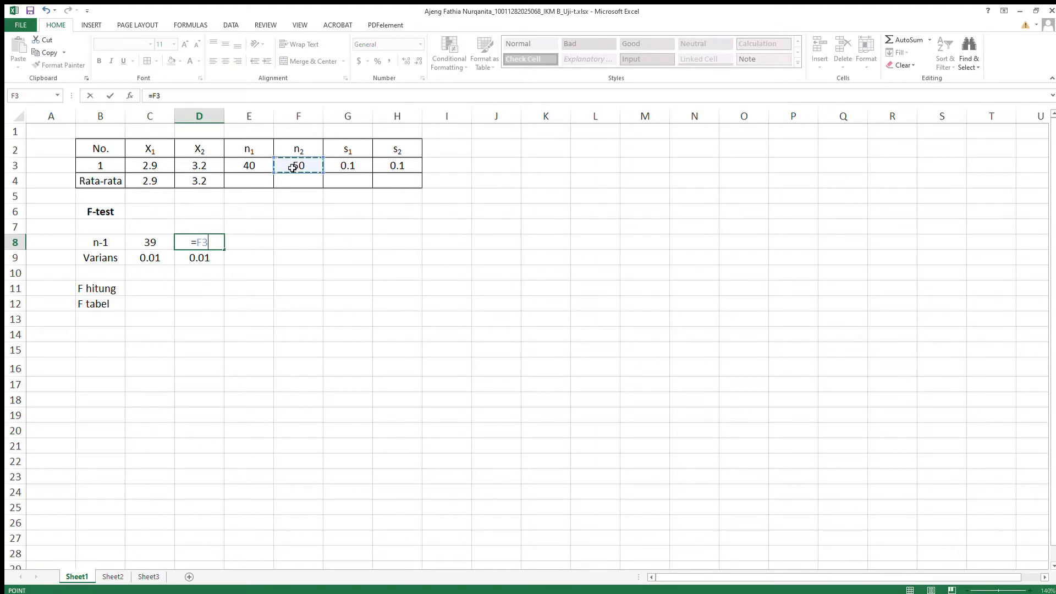
pyautogui.write('-1')
pyautogui.press('Return')
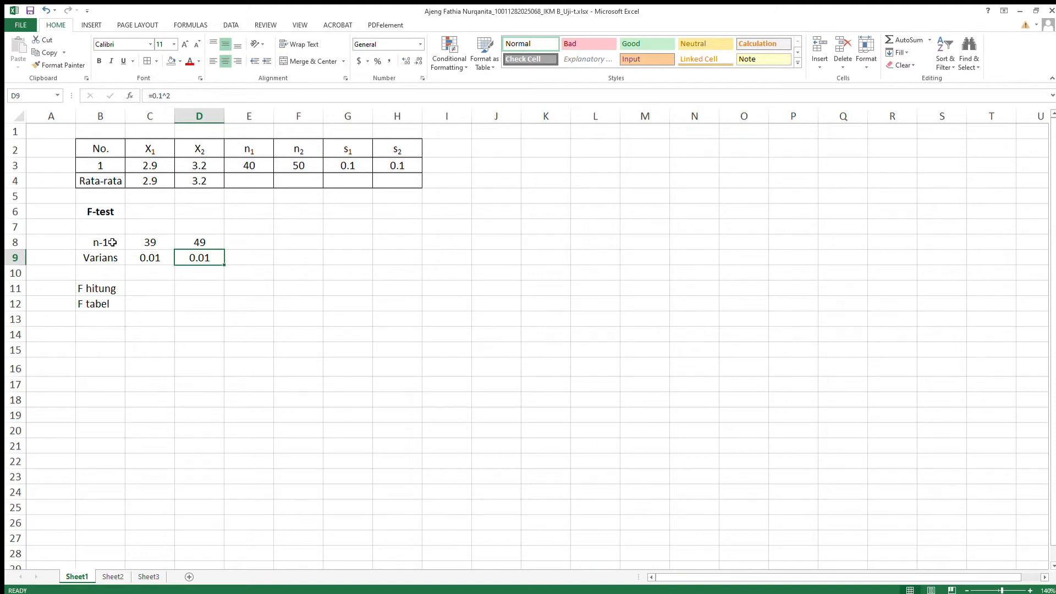
# Calculate F hitung in C11 as the ratio of the two variances with =C9/D9.
pyautogui.click(140, 293)
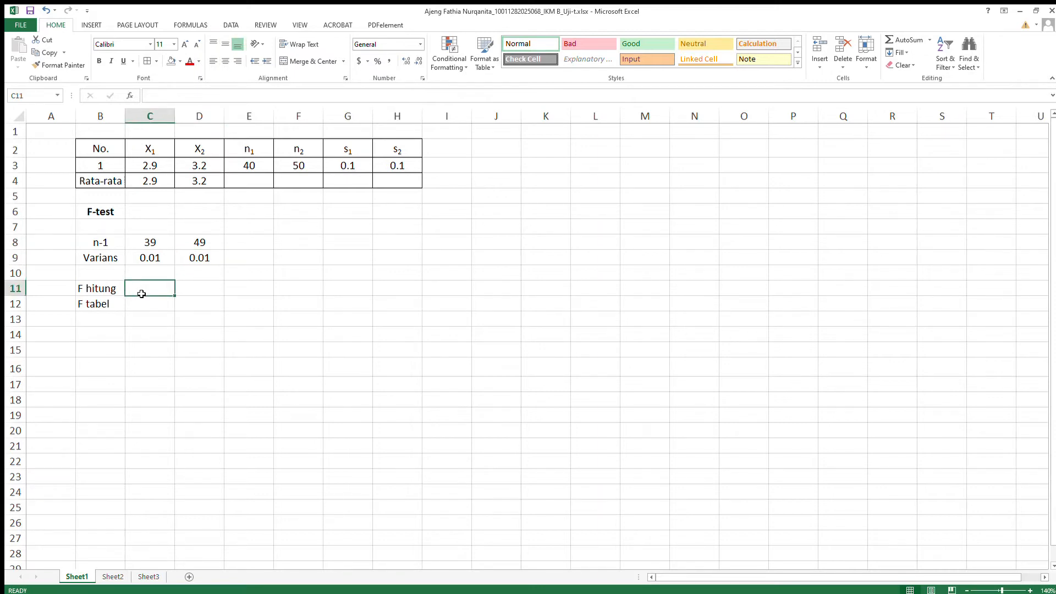
pyautogui.write('=')
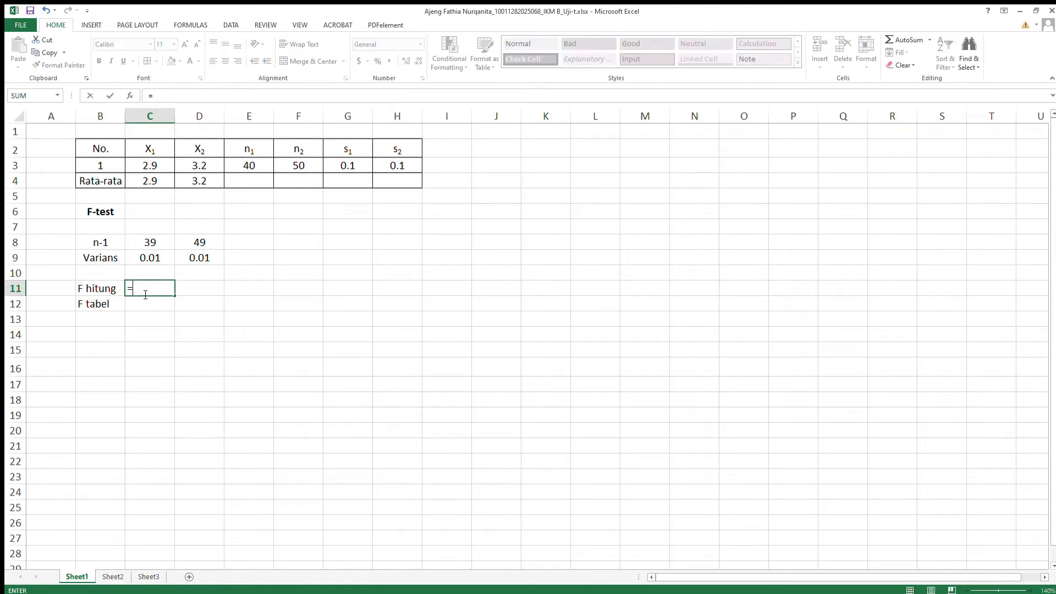
pyautogui.click(156, 260)
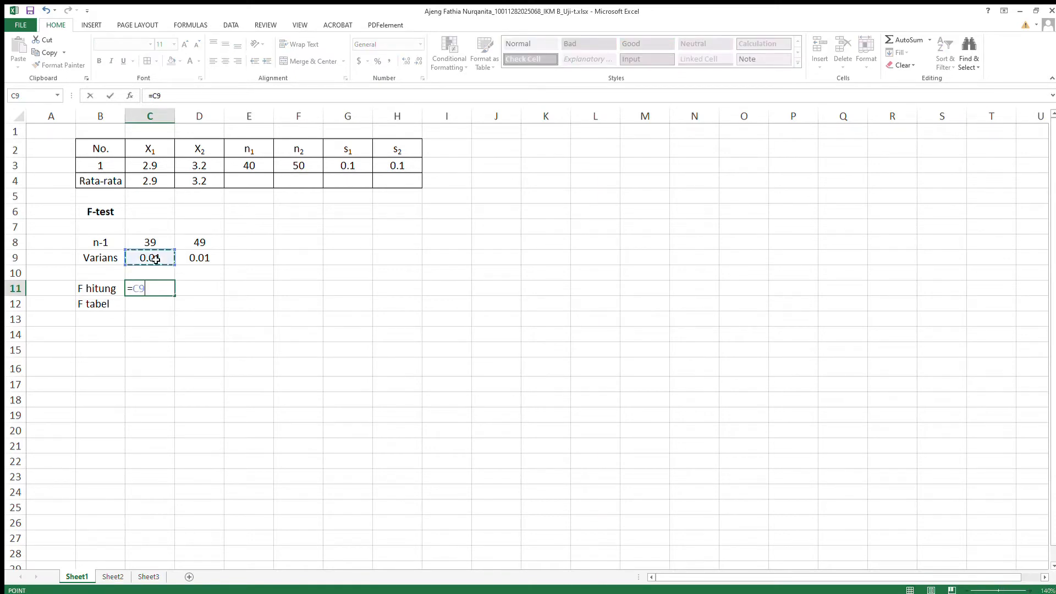
pyautogui.write('^2/')
pyautogui.click(200, 263)
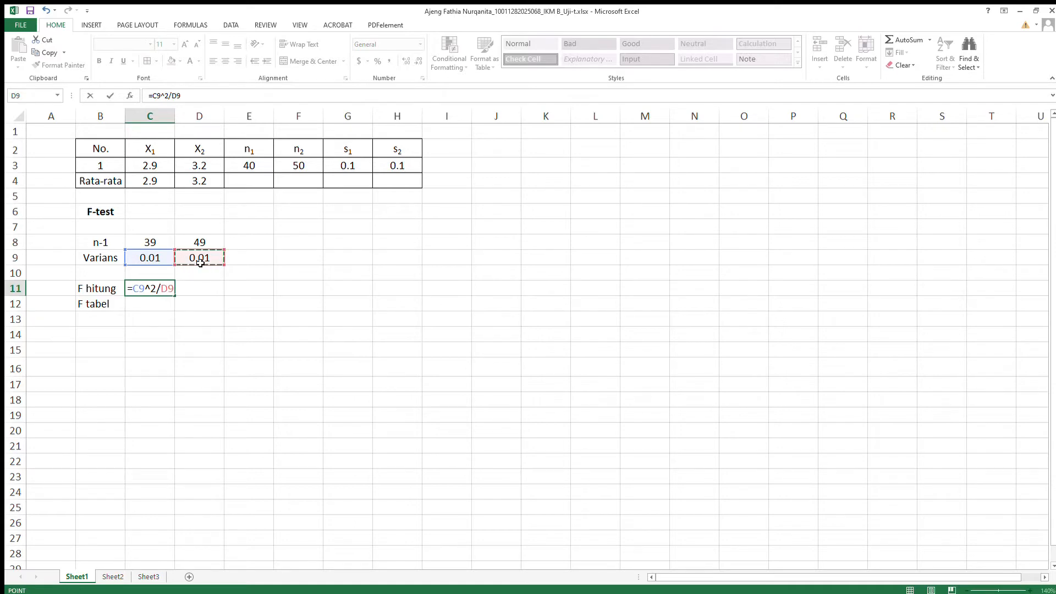
pyautogui.click(157, 289)
pyautogui.press('BackSpace')
pyautogui.press('BackSpace')
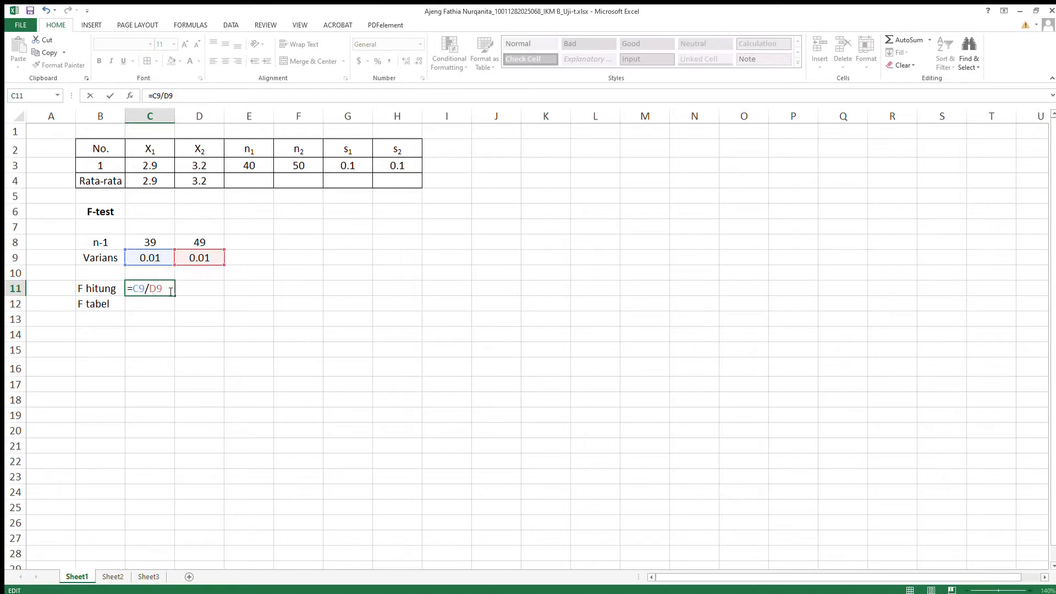
pyautogui.press('Return')
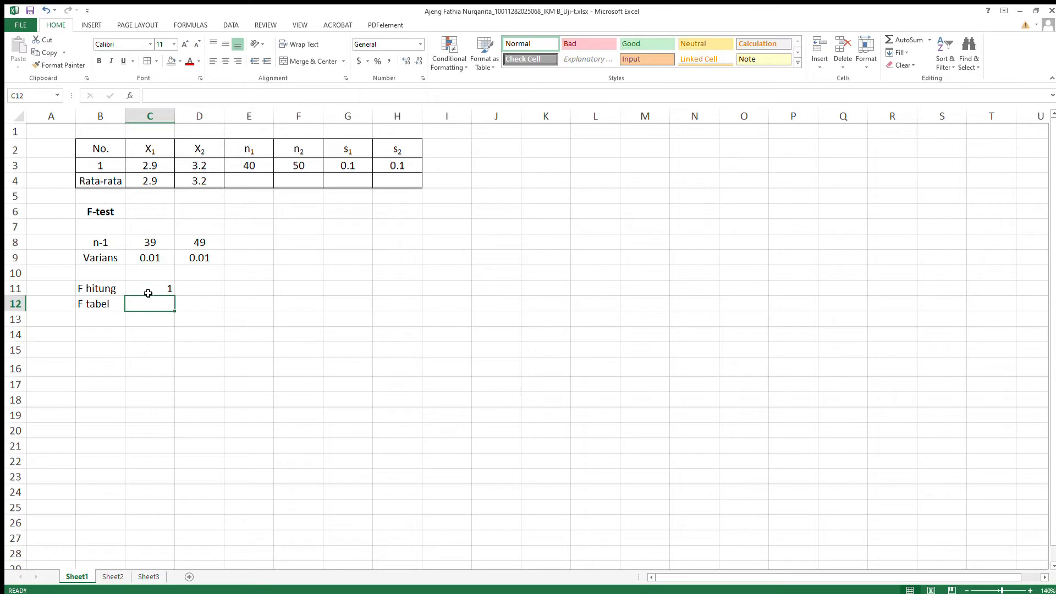
# Calculate F tabel in C12 with =FINV(0.05,C8,D8).
pyautogui.click(147, 291)
pyautogui.click(150, 307)
pyautogui.write('=')
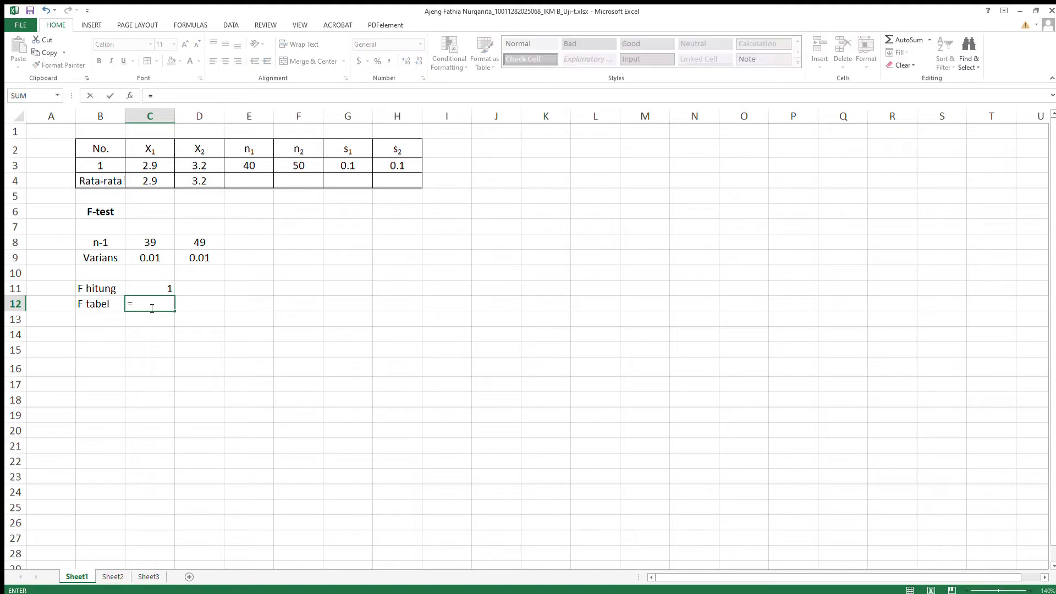
pyautogui.write('finv(0.05,')
pyautogui.click(155, 244)
pyautogui.write(',')
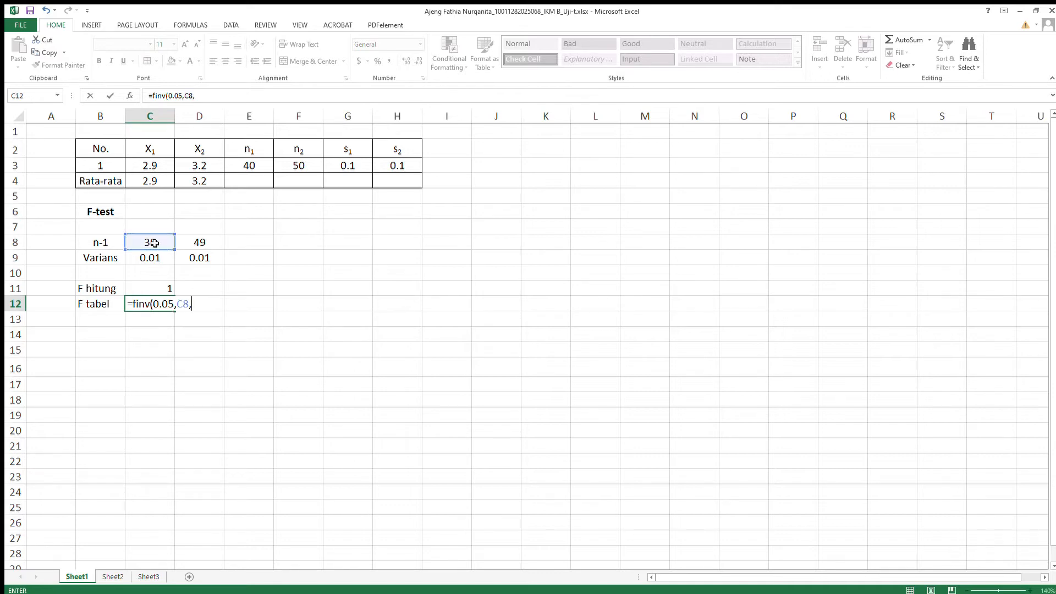
pyautogui.click(197, 246)
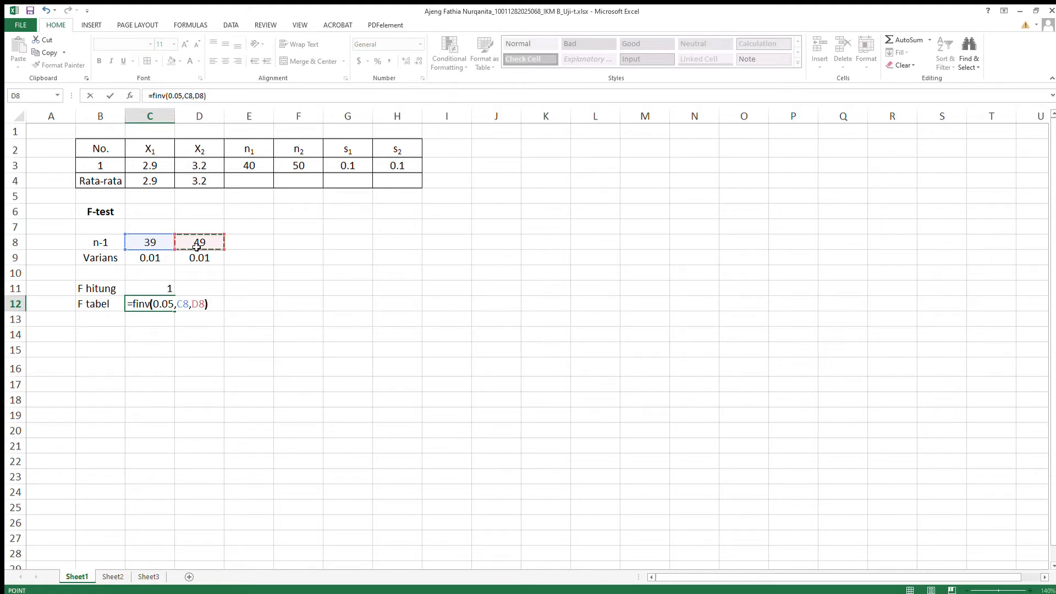
pyautogui.press('Return')
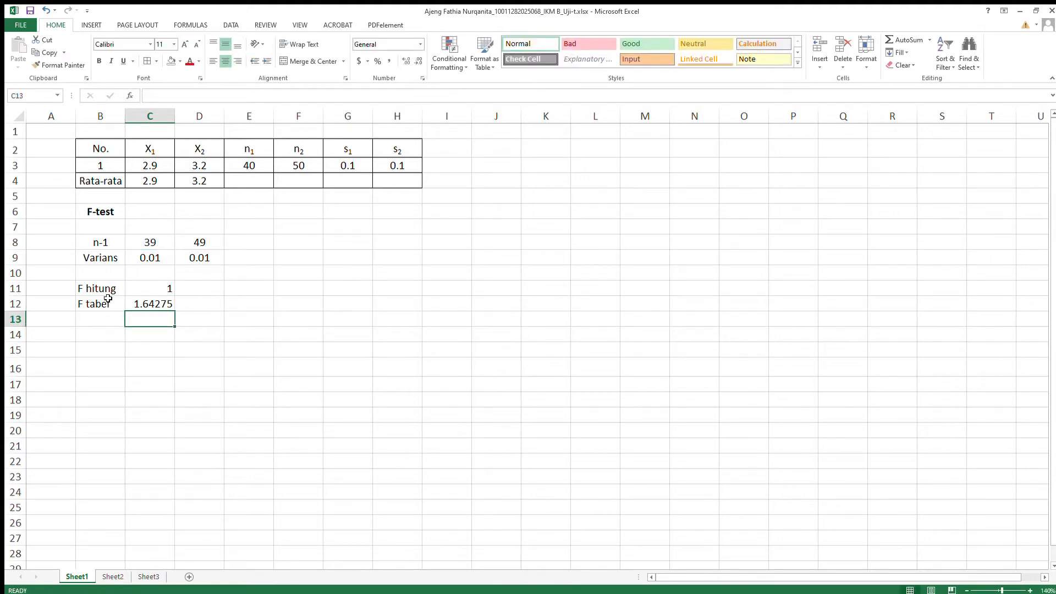
# Centre the F hitung and F tabel labels and values in B11:C12 horizontally and vertically.
pyautogui.moveTo(106, 290); pyautogui.dragTo(155, 303)
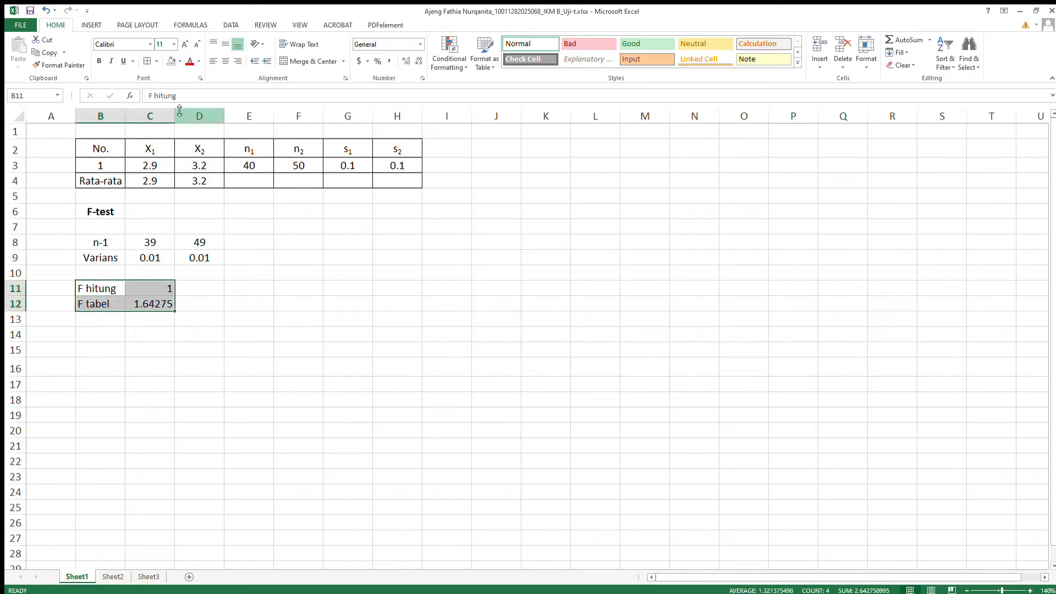
pyautogui.click(225, 61)
pyautogui.click(225, 44)
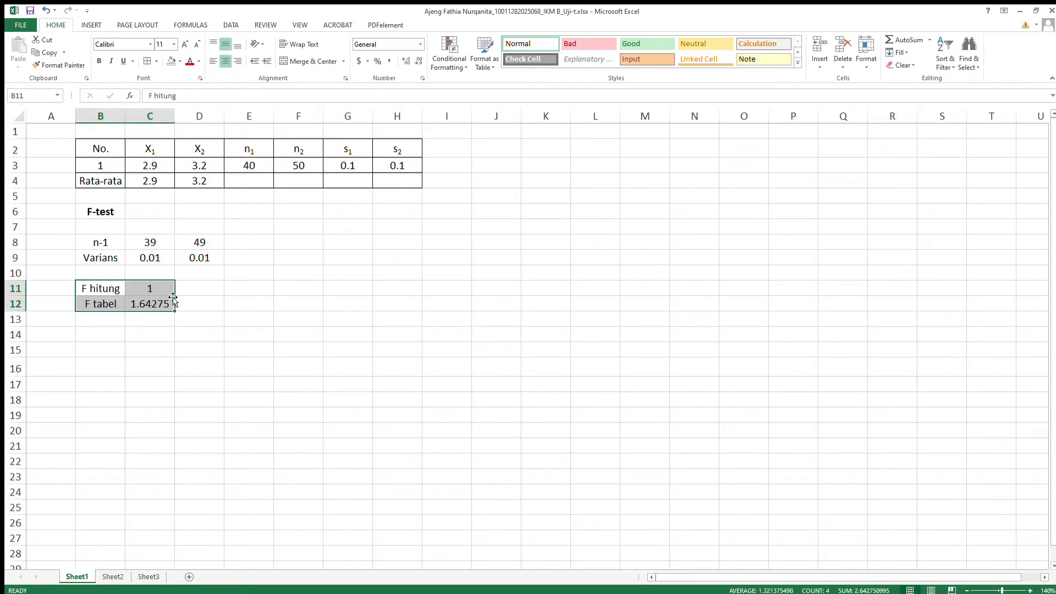
pyautogui.click(161, 329)
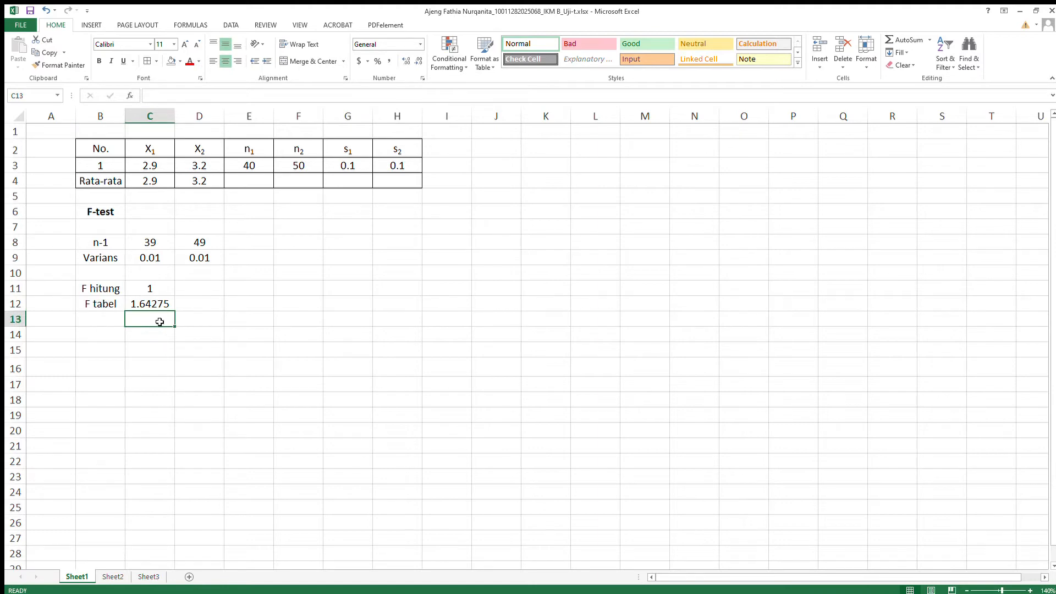
# Write the comparison "F hitung < F tabel" in B14.
pyautogui.click(109, 334)
pyautogui.write('F hitung')
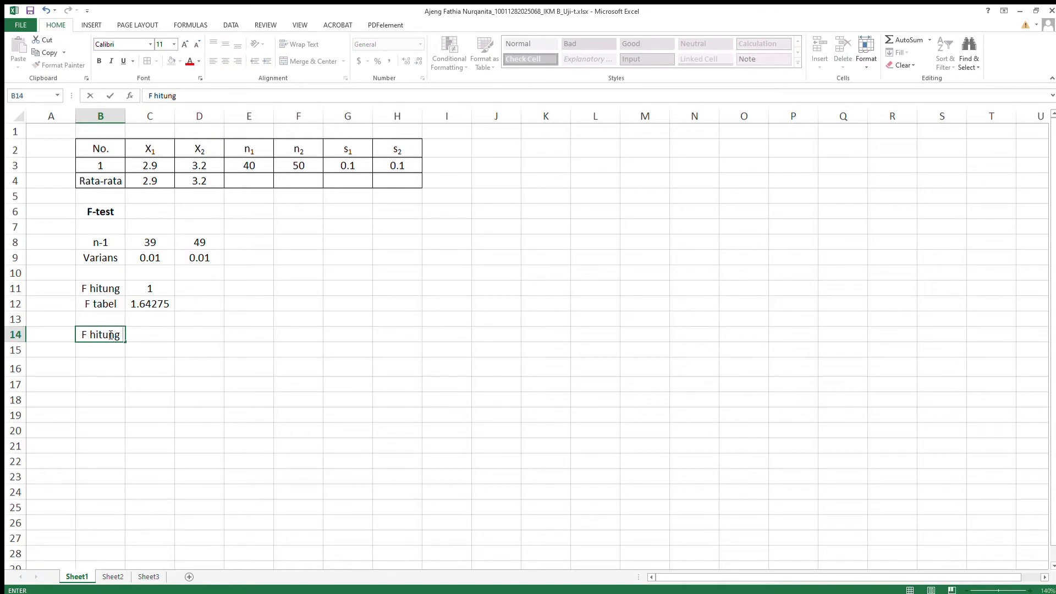
pyautogui.write(' < F tabel')
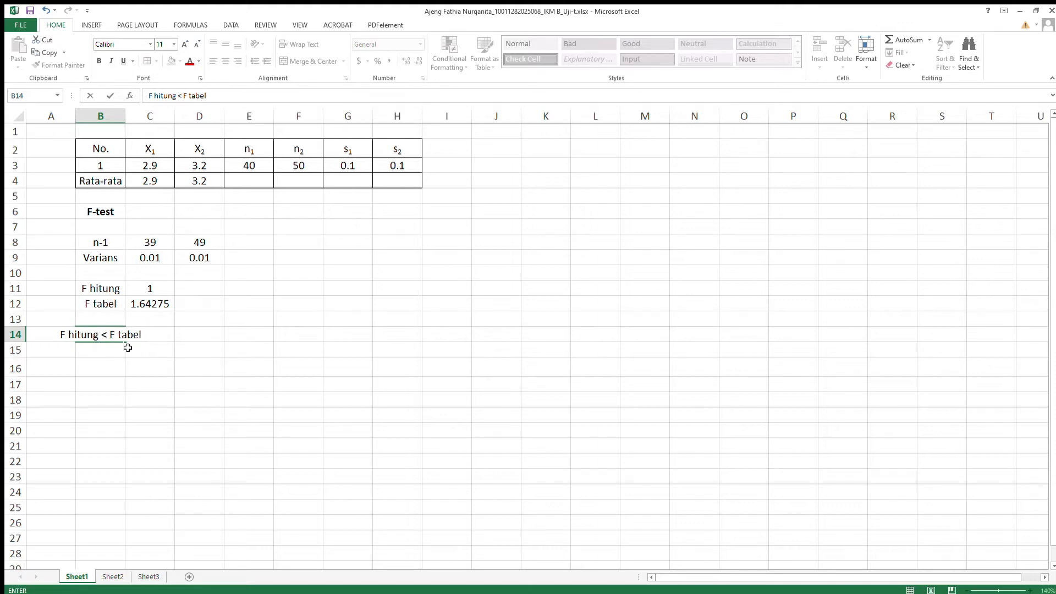
# Write the hypothesis decision "Ho gagal ditolak, Ho diterima" in B16.
pyautogui.click(114, 369)
pyautogui.write('H')
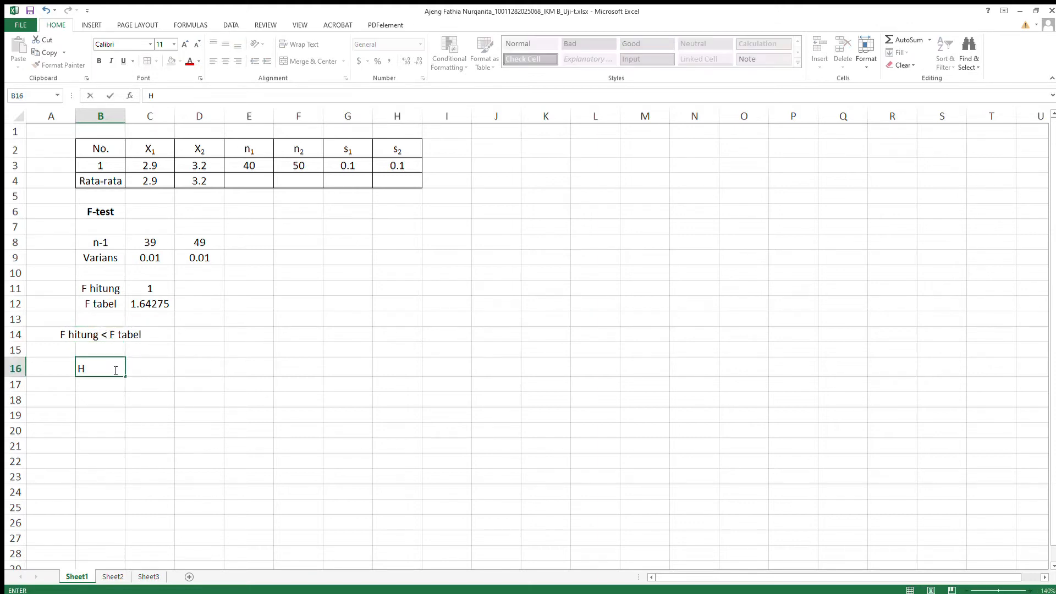
pyautogui.write('o gagal ditolak,')
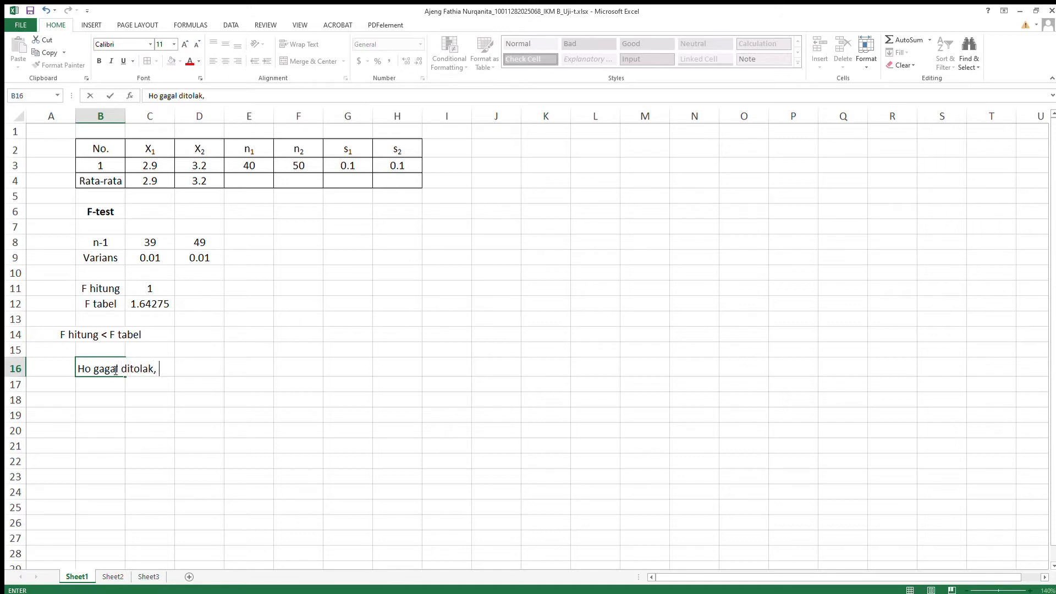
pyautogui.write(' Ho diterima')
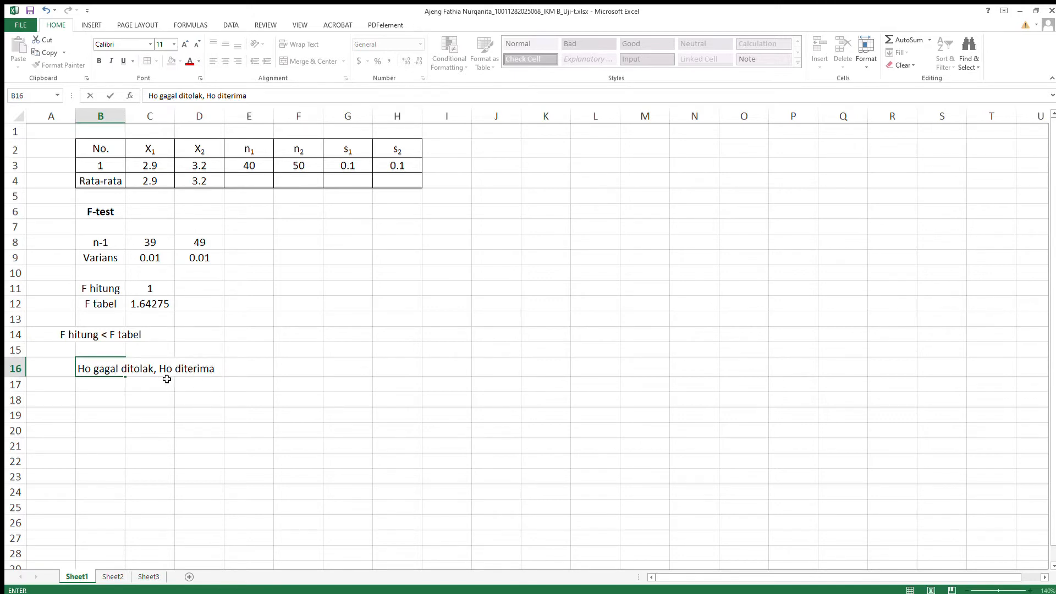
# Write the F-test conclusion "Varians keduanya sama." in B17.
pyautogui.click(114, 386)
pyautogui.write('Ti')
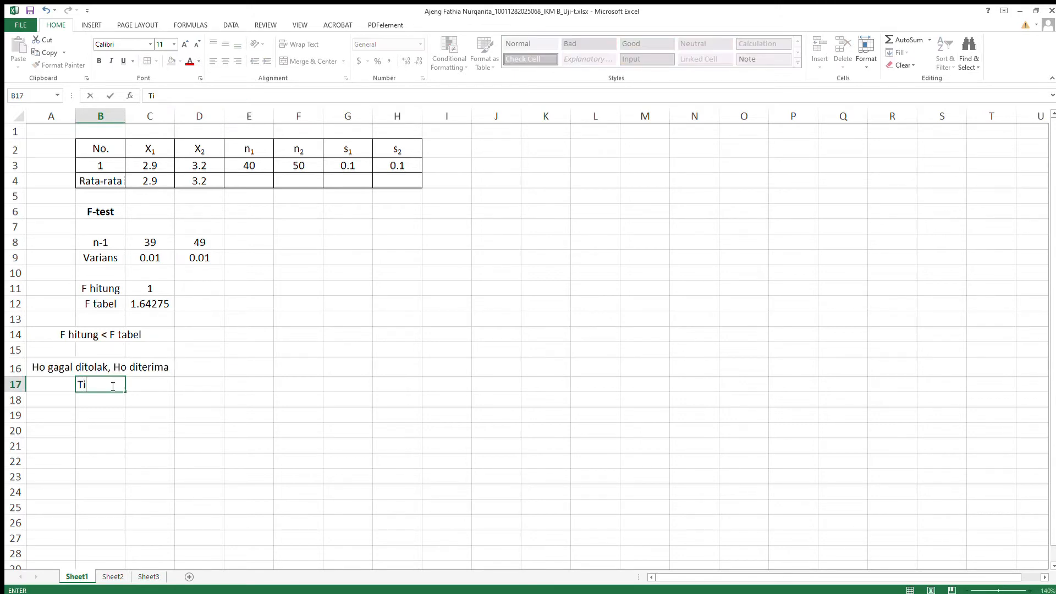
pyautogui.press('BackSpace')
pyautogui.press('BackSpace')
pyautogui.write('Varians ked')
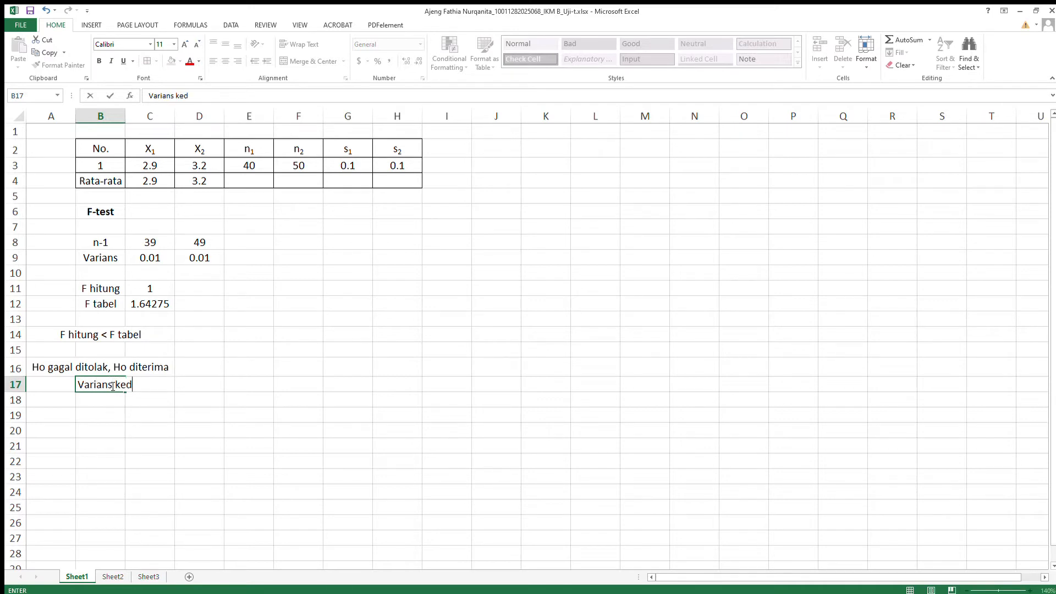
pyautogui.write('uanya sama.')
pyautogui.click(63, 412)
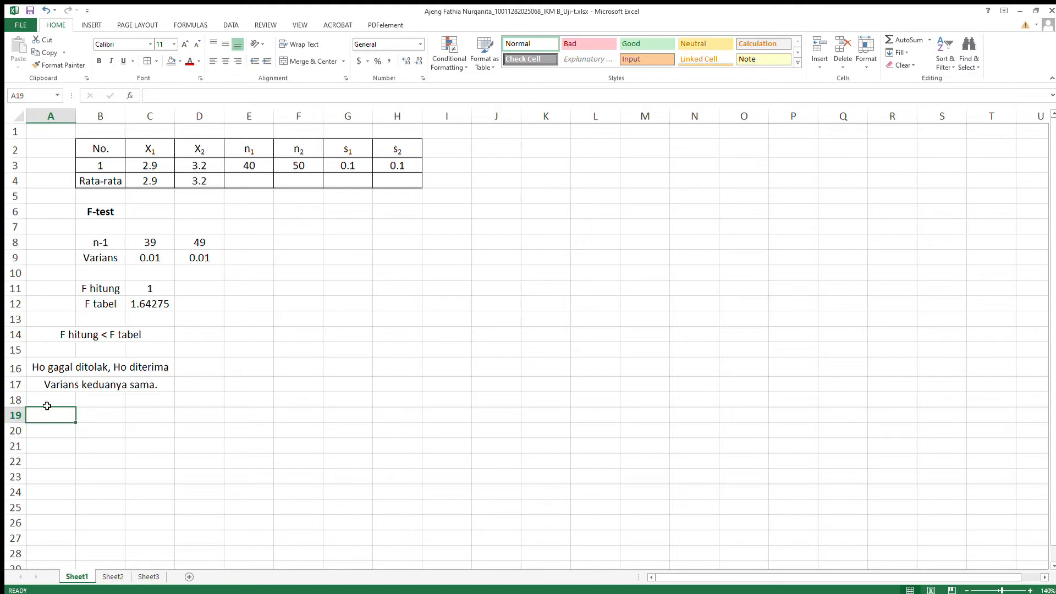
# Label B20 "t hitung" and B21 "t tabel" below the F-test conclusion.
pyautogui.click(88, 418)
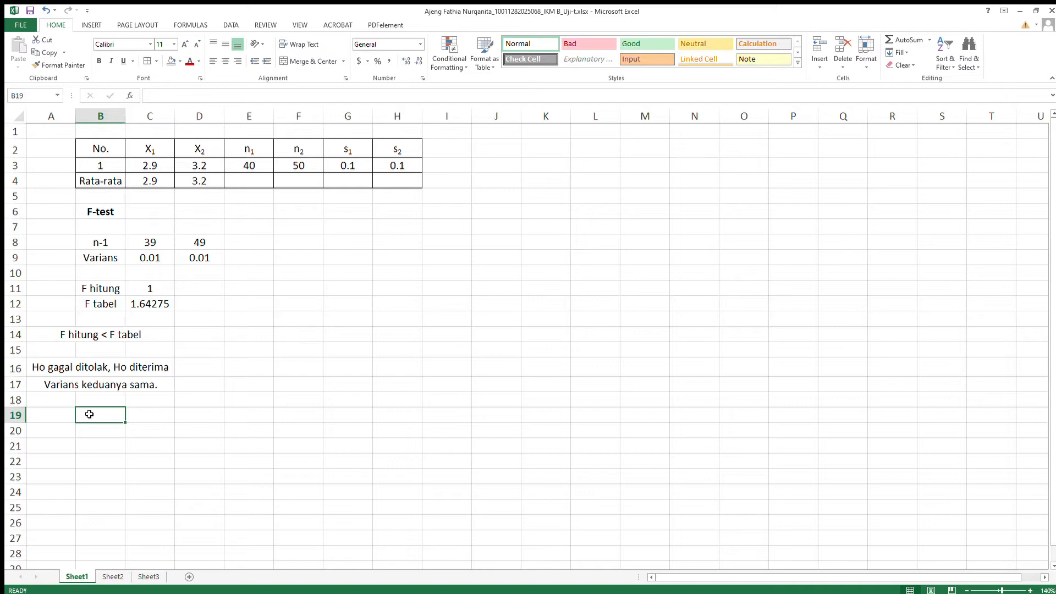
pyautogui.click(104, 433)
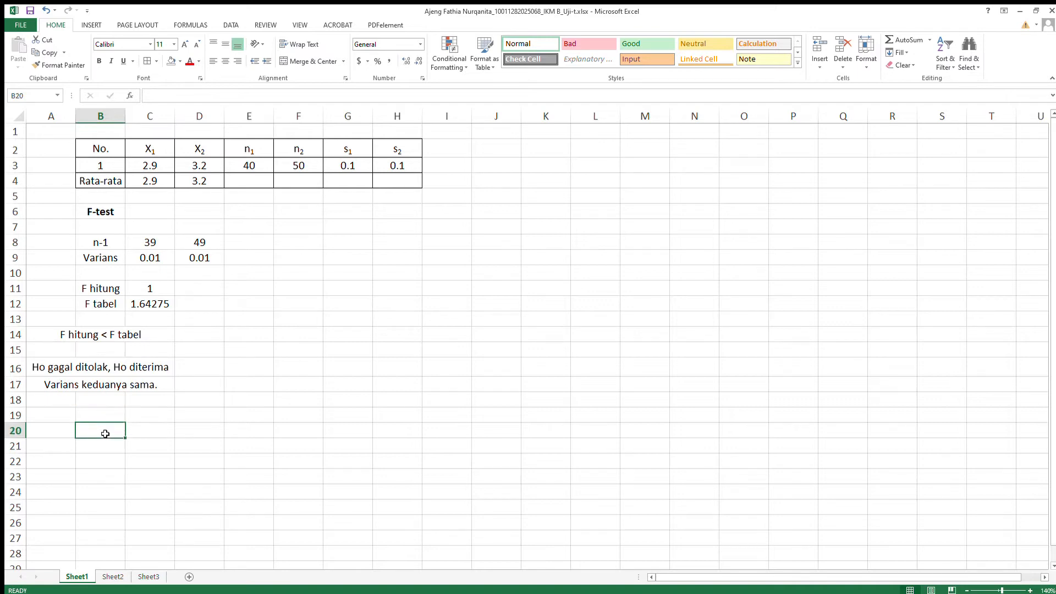
pyautogui.write('t hitung')
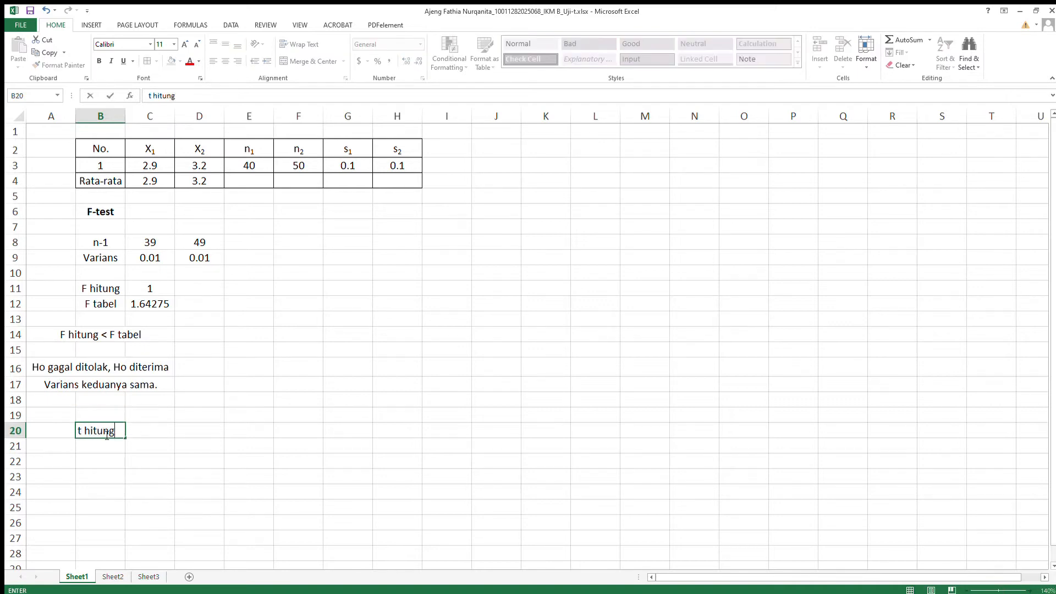
pyautogui.click(90, 446)
pyautogui.write('t ')
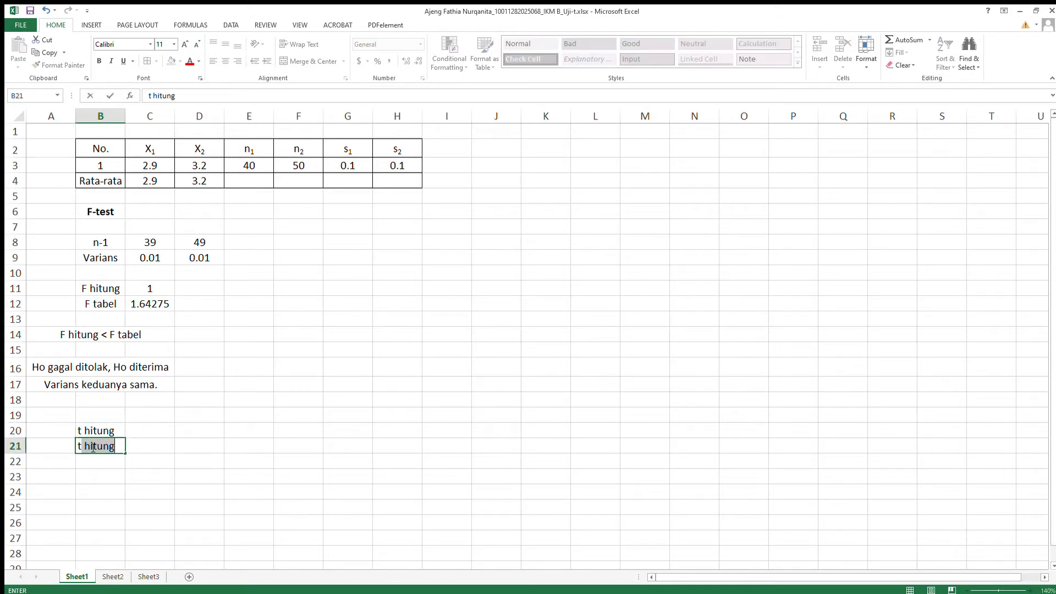
pyautogui.write('tabel')
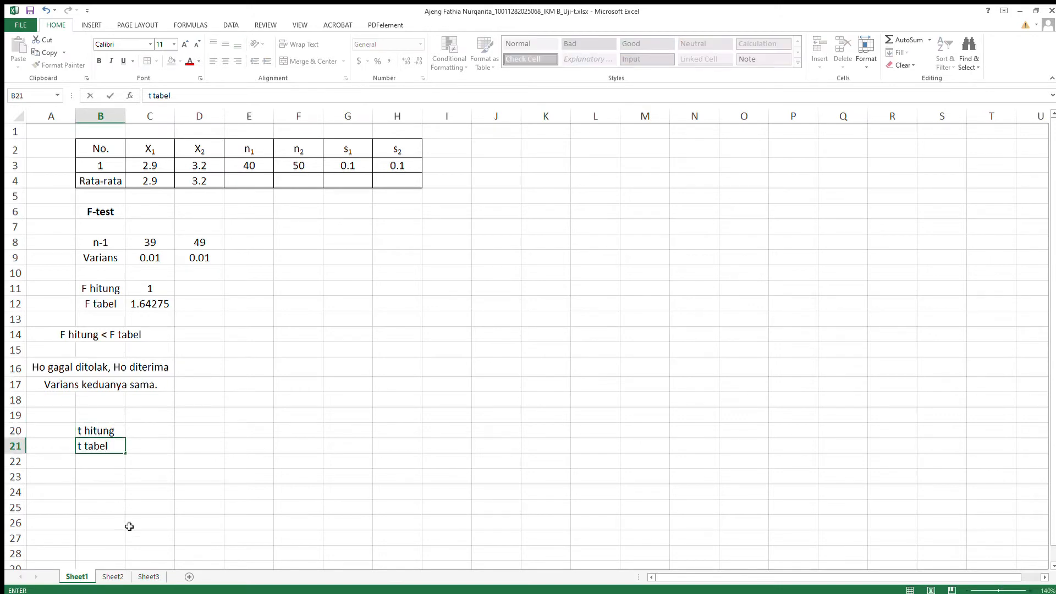
# Examine the terms of the t formula on Sheet2, including both means and the Sp² part of its denominator.
pyautogui.click(114, 578)
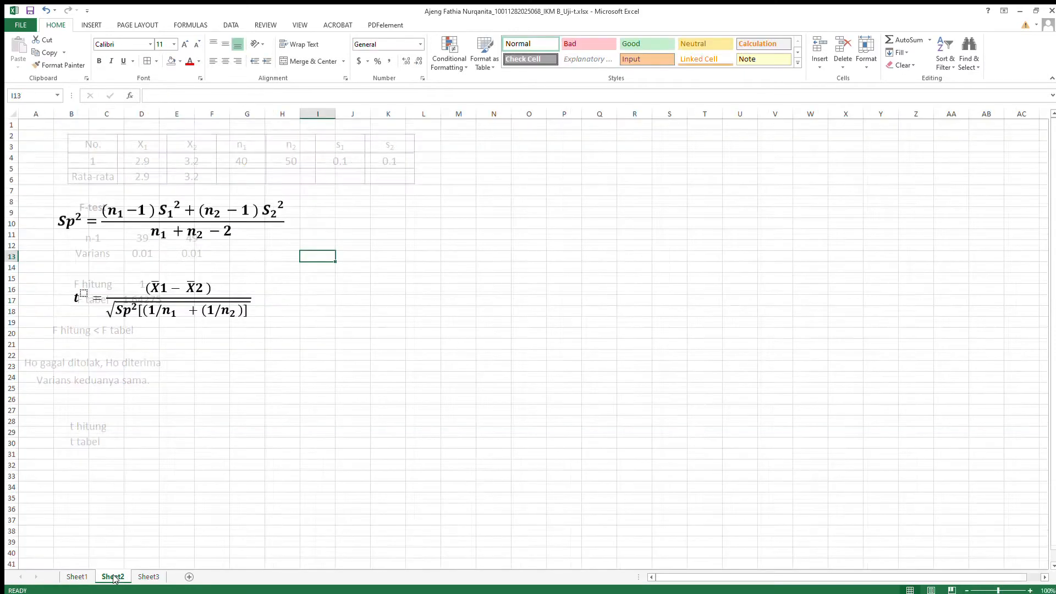
pyautogui.click(113, 297)
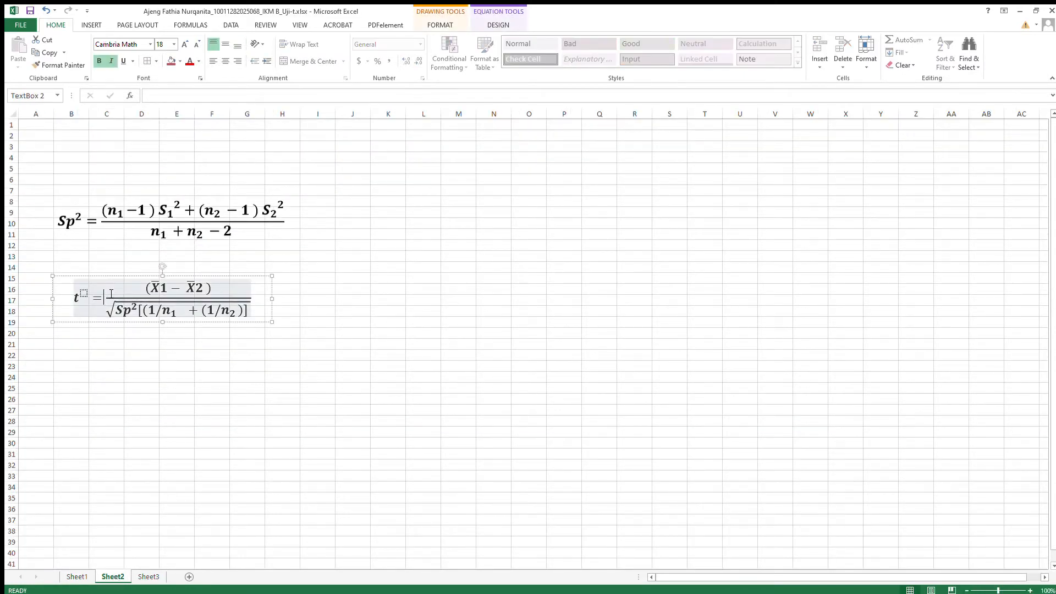
pyautogui.doubleClick(156, 287)
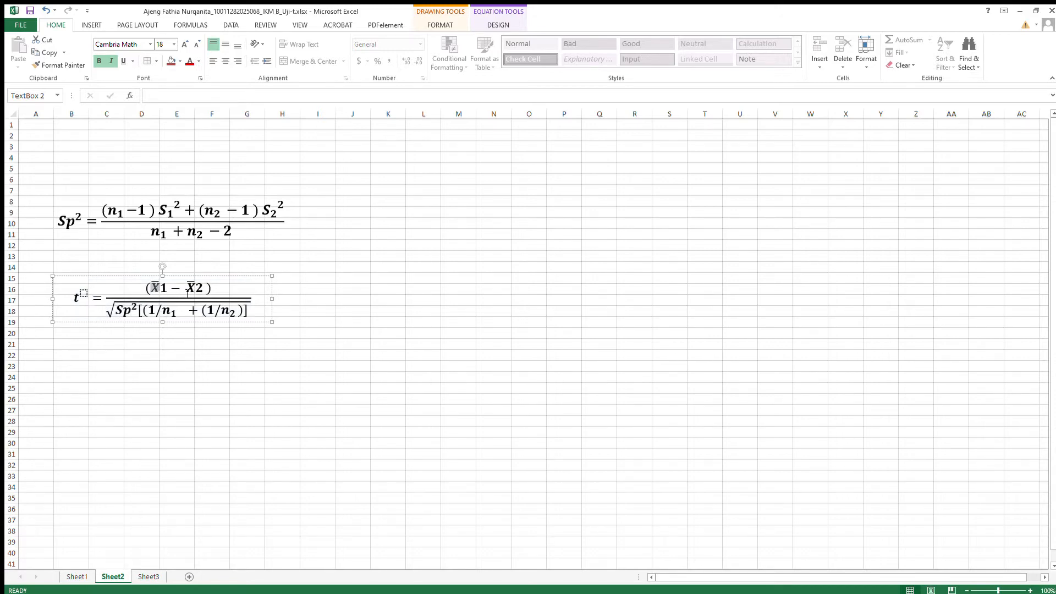
pyautogui.doubleClick(192, 288)
pyautogui.moveTo(250, 312); pyautogui.dragTo(91, 312)
pyautogui.doubleClick(122, 313)
# Copy the Sp² formula text box from Sheet2 and paste it at I19 on Sheet1.
pyautogui.doubleClick(82, 234)
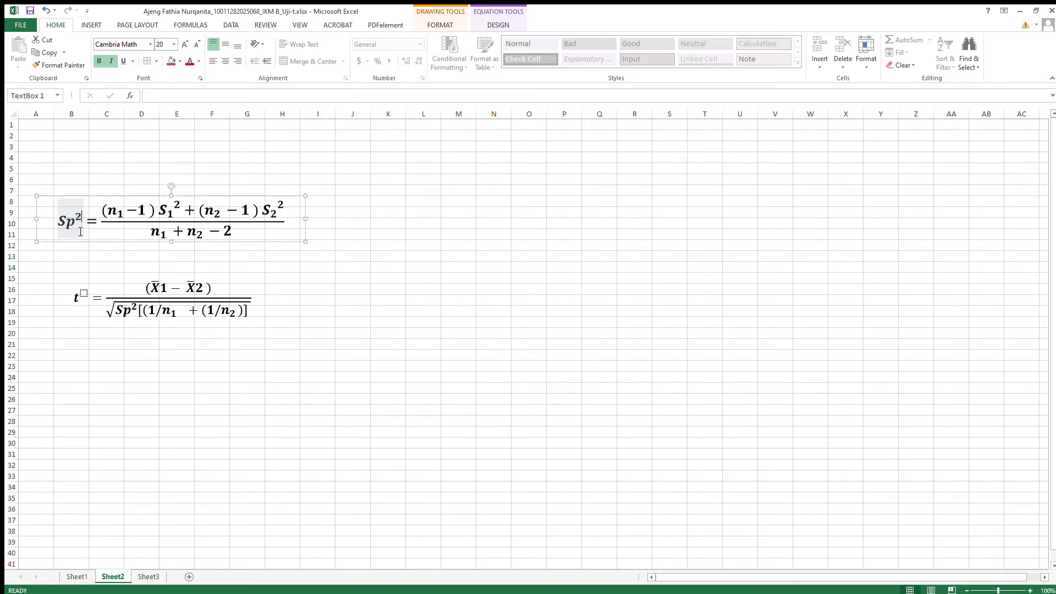
pyautogui.click(67, 199)
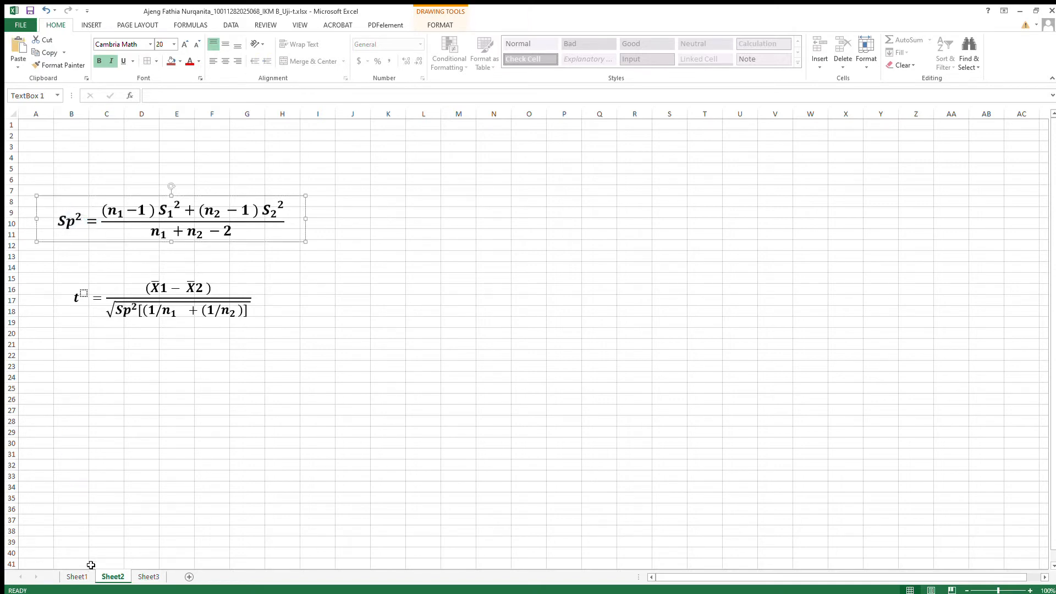
pyautogui.click(77, 576)
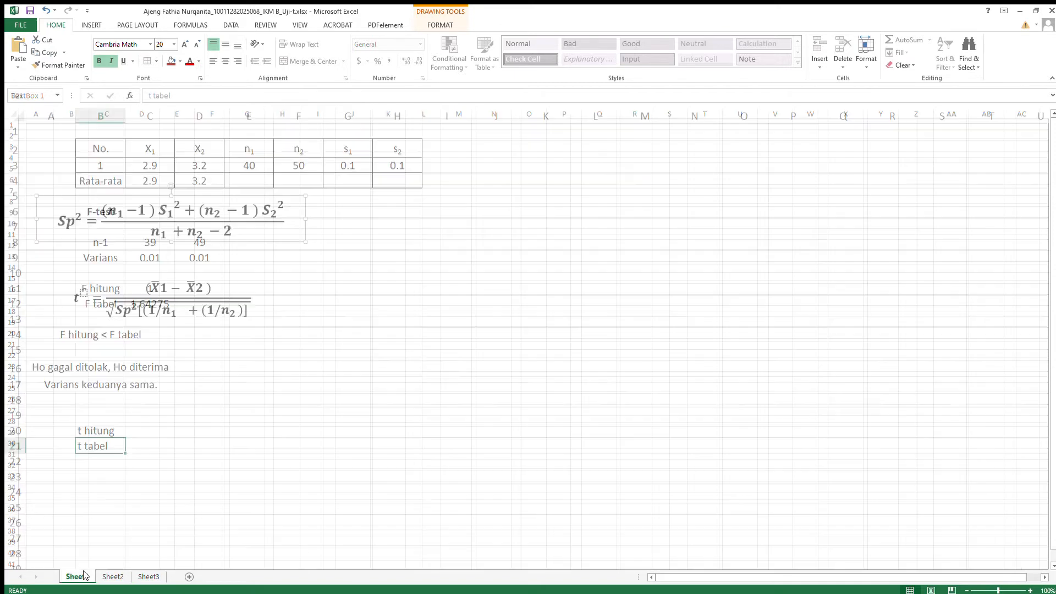
pyautogui.click(449, 417)
pyautogui.hotkey('ctrl', 'v')
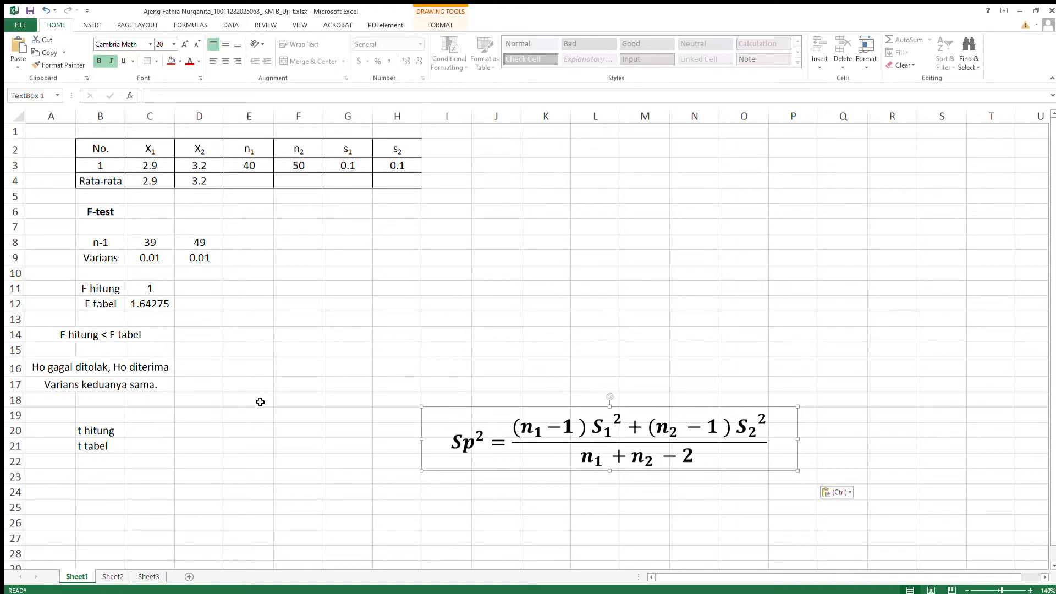
# Insert blank cells at B18:F19, shifting the t hitung and t tabel labels down two rows.
pyautogui.moveTo(104, 416); pyautogui.dragTo(292, 412)
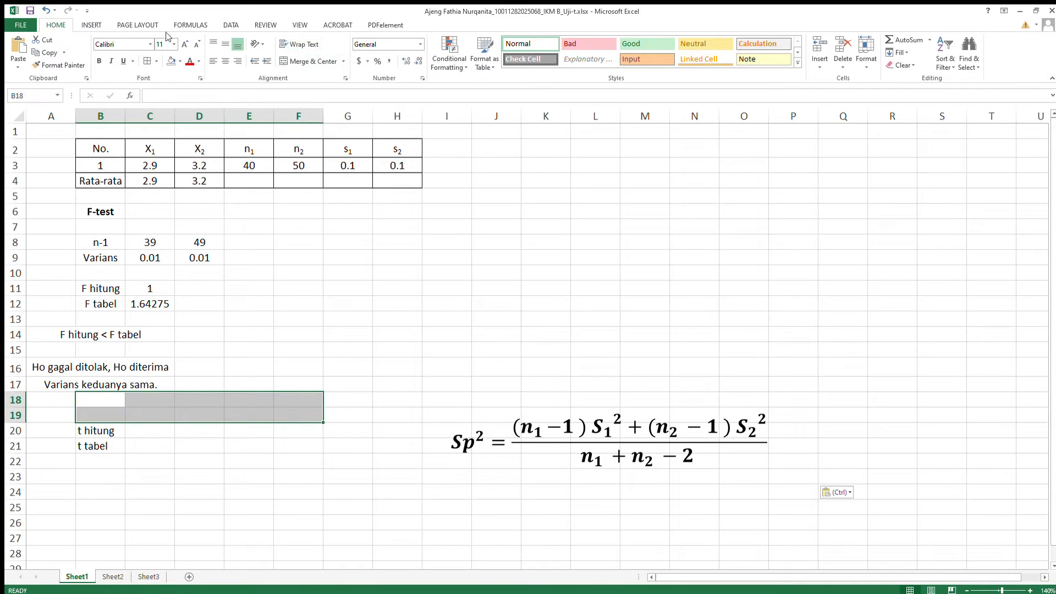
pyautogui.click(98, 24)
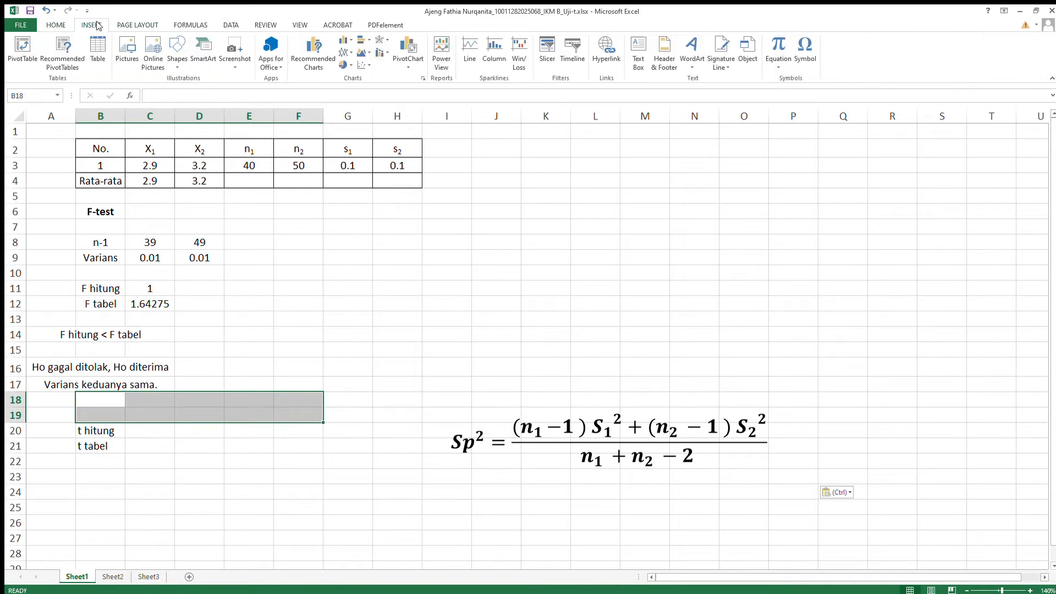
pyautogui.click(55, 25)
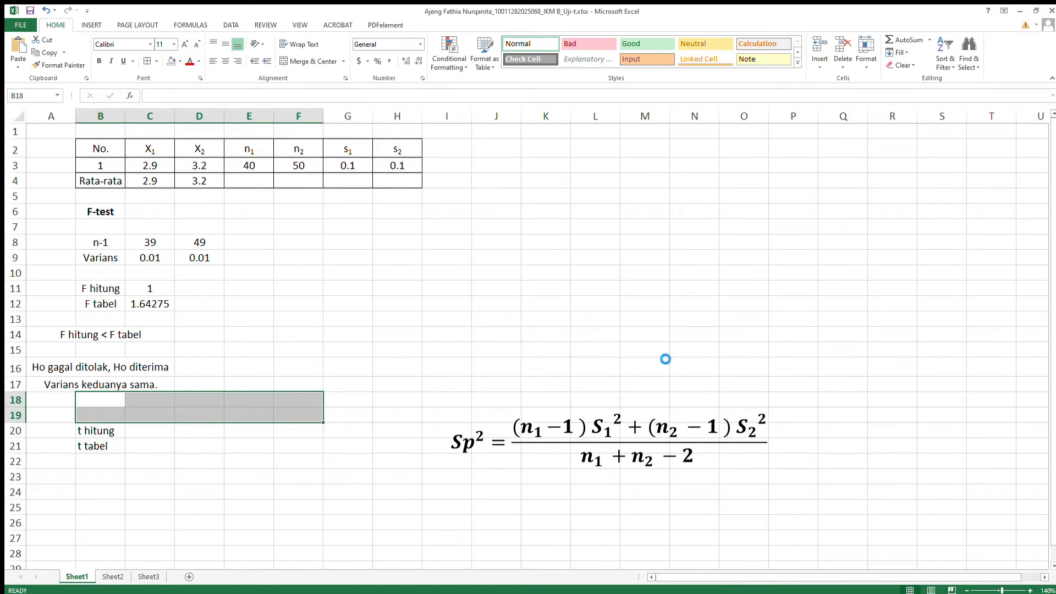
pyautogui.click(164, 433)
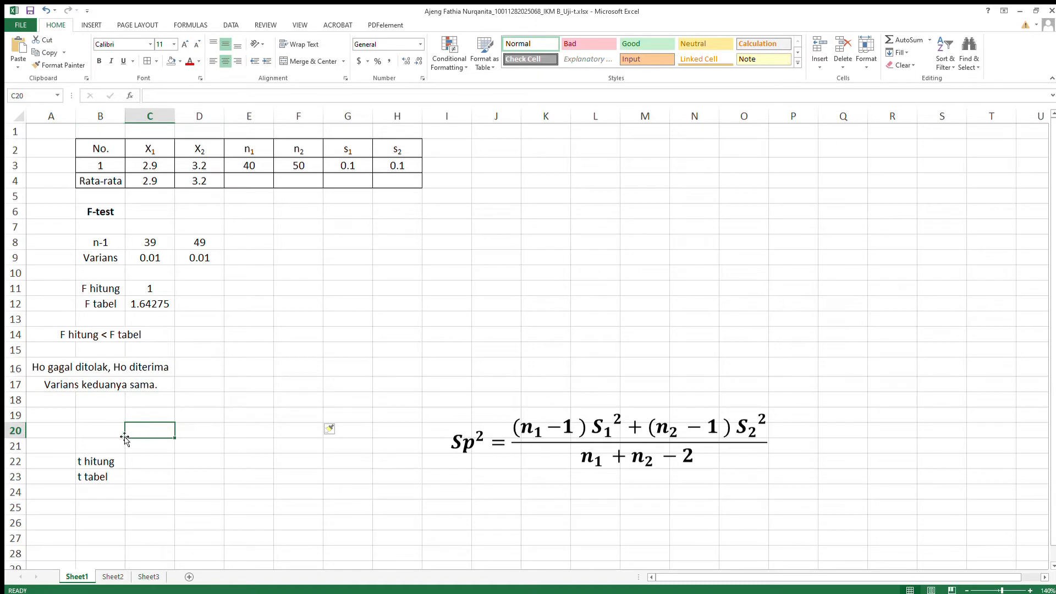
# Write the label "Sp2" in B20 and format its 2 as superscript.
pyautogui.click(102, 434)
pyautogui.write('S')
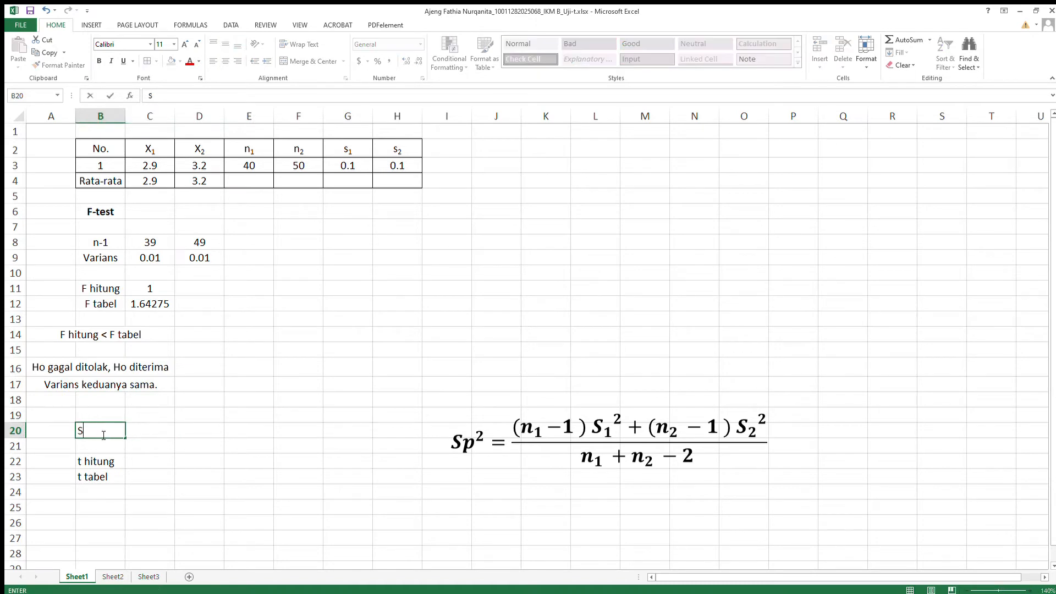
pyautogui.write('p2')
pyautogui.hotkey('shift', 'Left')
pyautogui.rightClick(88, 431)
pyautogui.click(118, 483)
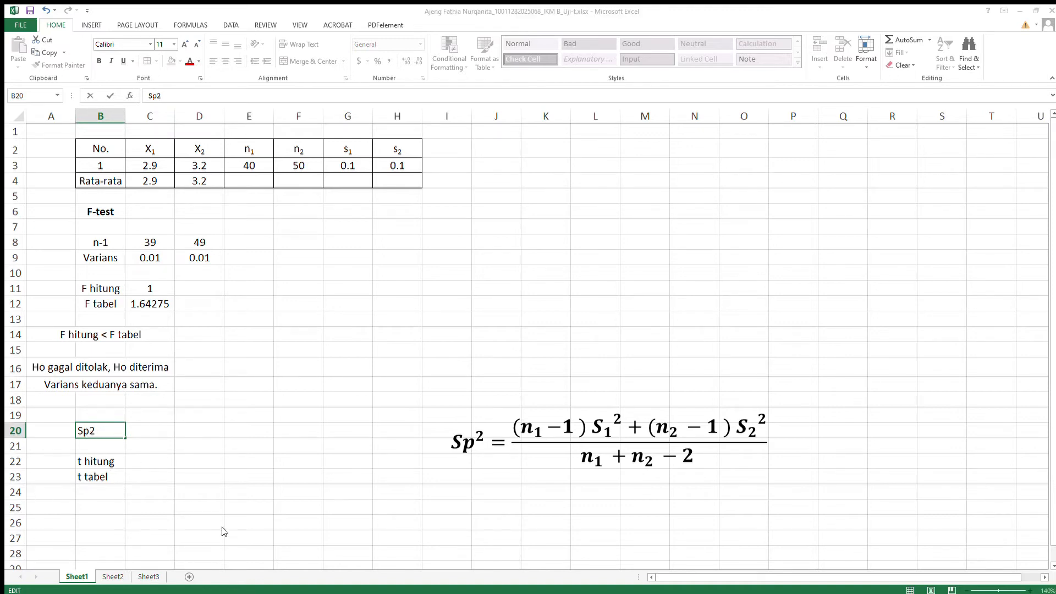
pyautogui.click(216, 578)
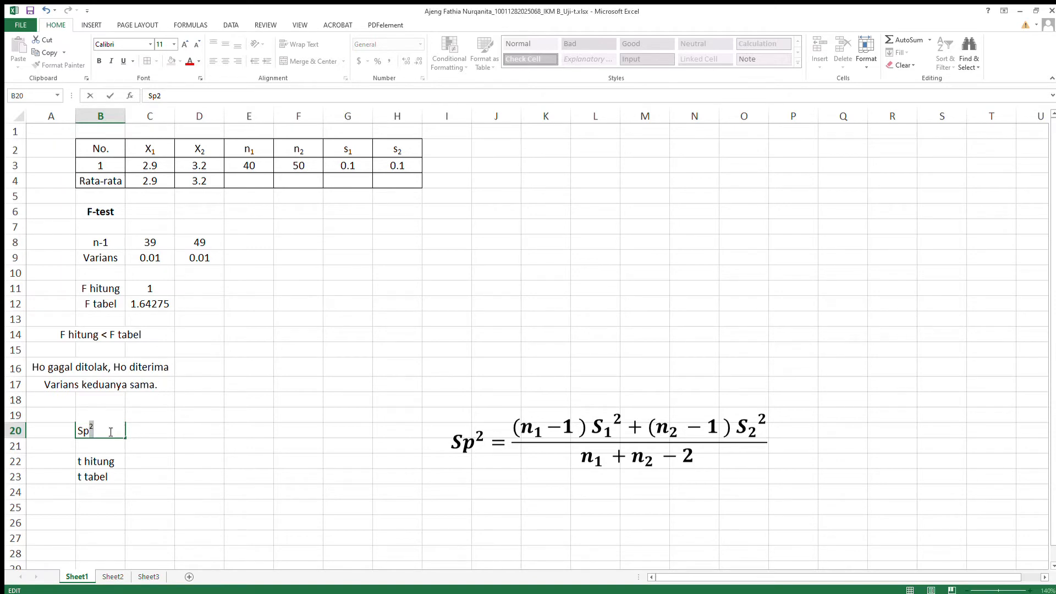
pyautogui.click(159, 431)
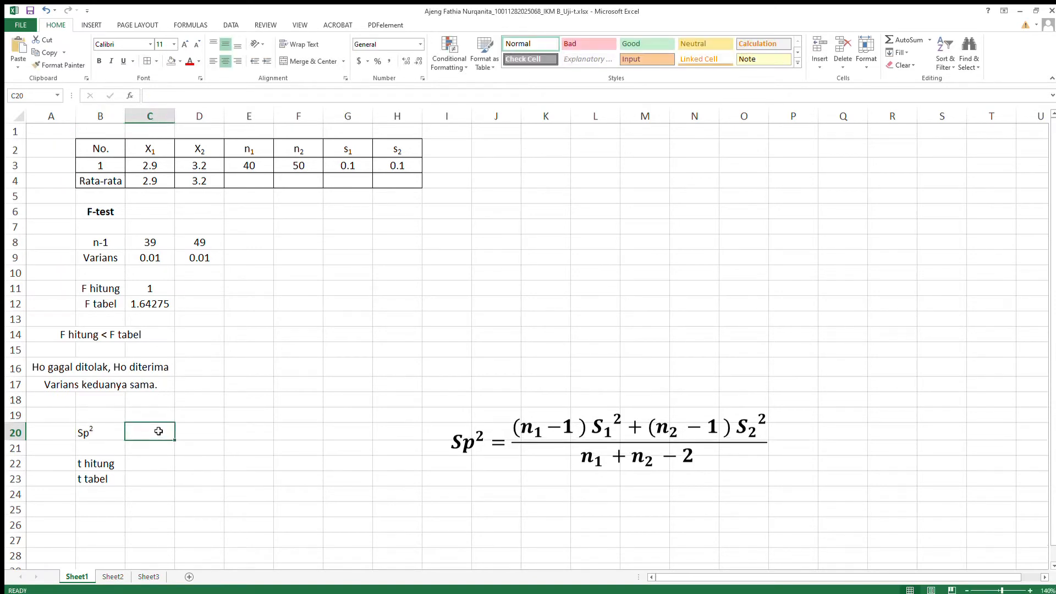
pyautogui.write('=')
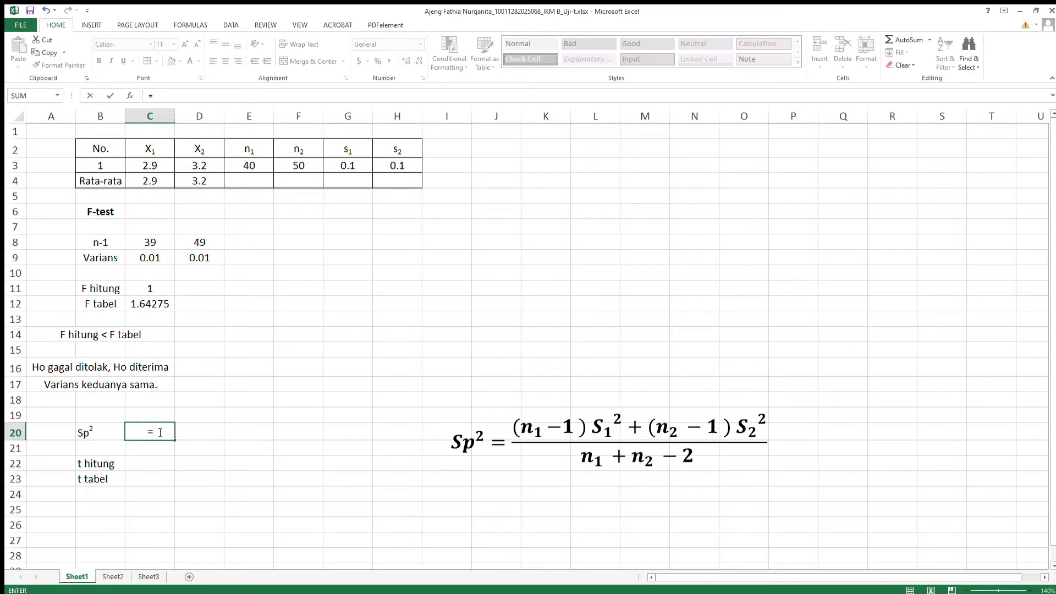
pyautogui.write('(')
pyautogui.click(260, 166)
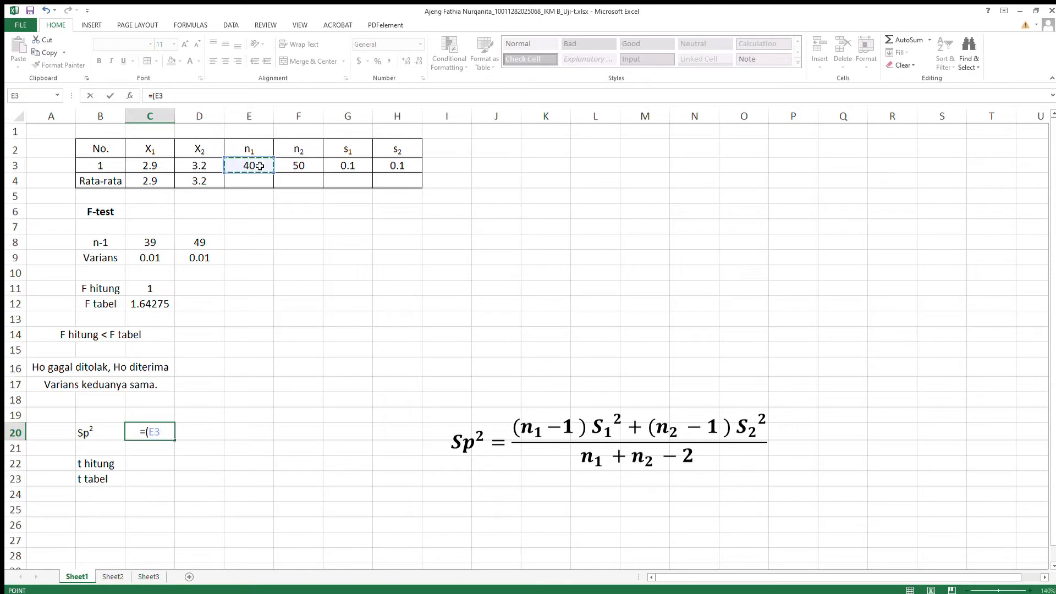
pyautogui.write('-')
pyautogui.click(287, 170)
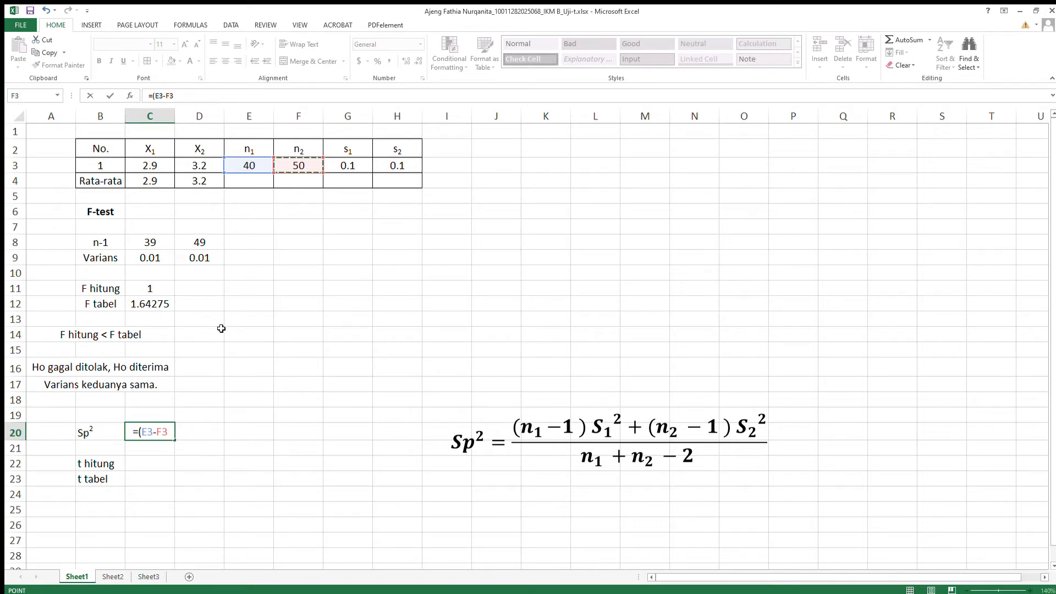
pyautogui.press('BackSpace')
pyautogui.press('BackSpace')
pyautogui.press('BackSpace')
pyautogui.press('BackSpace')
pyautogui.press('BackSpace')
pyautogui.press('BackSpace')
pyautogui.press('BackSpace')
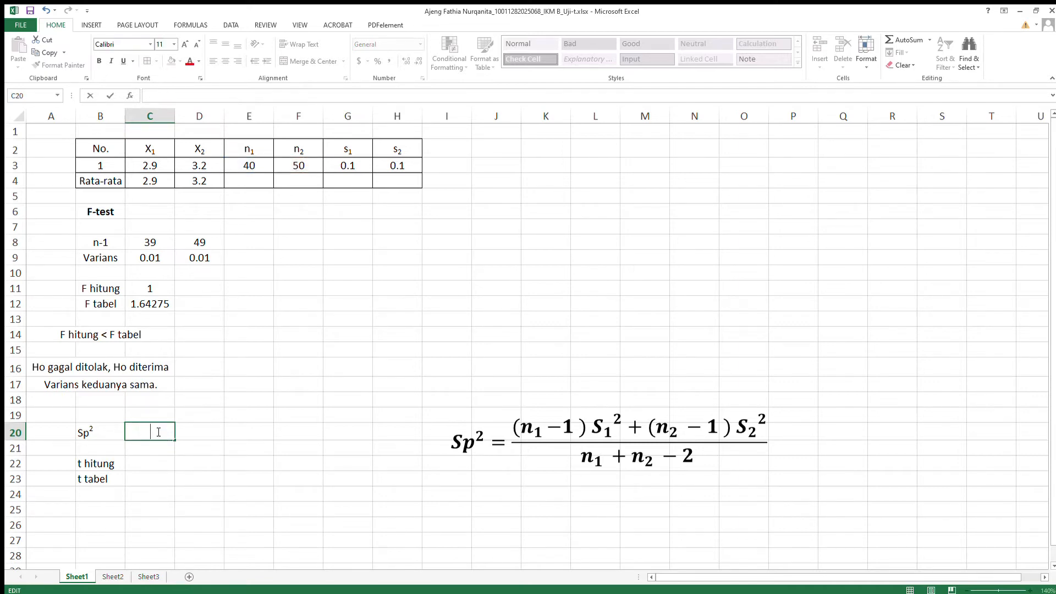
# In C20, enter the numerator of the Sp² formula as =(((C8)*C9)+((D8)*D9)).
pyautogui.write('=')
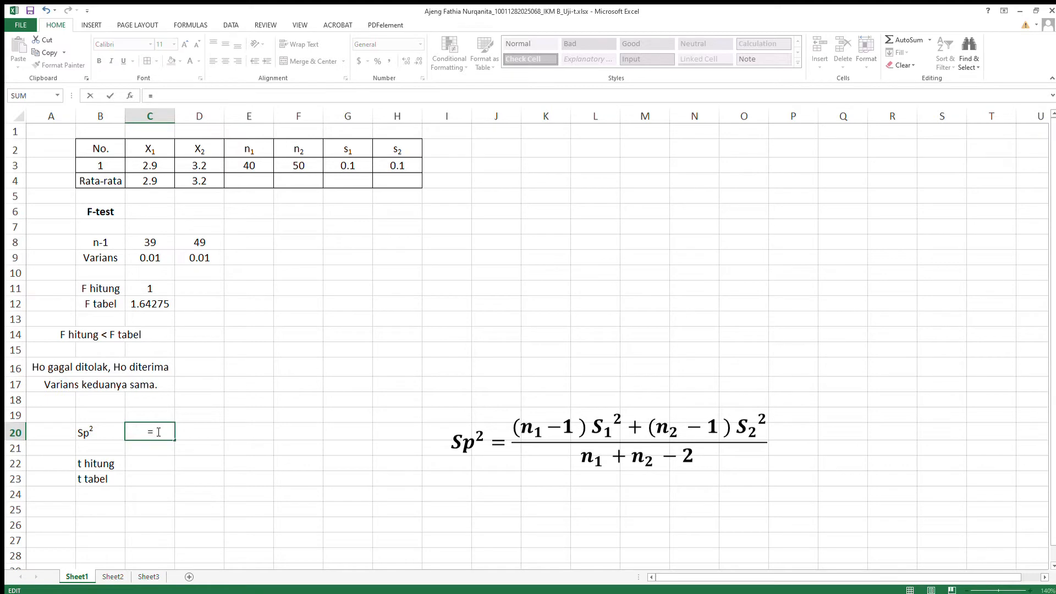
pyautogui.write('(((')
pyautogui.click(161, 248)
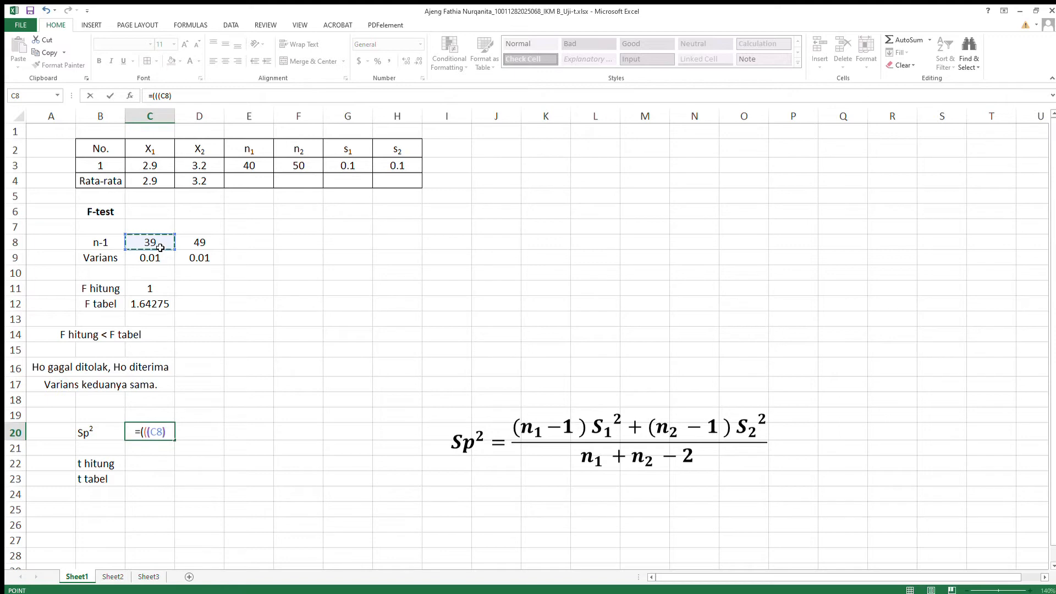
pyautogui.write(')*')
pyautogui.click(158, 259)
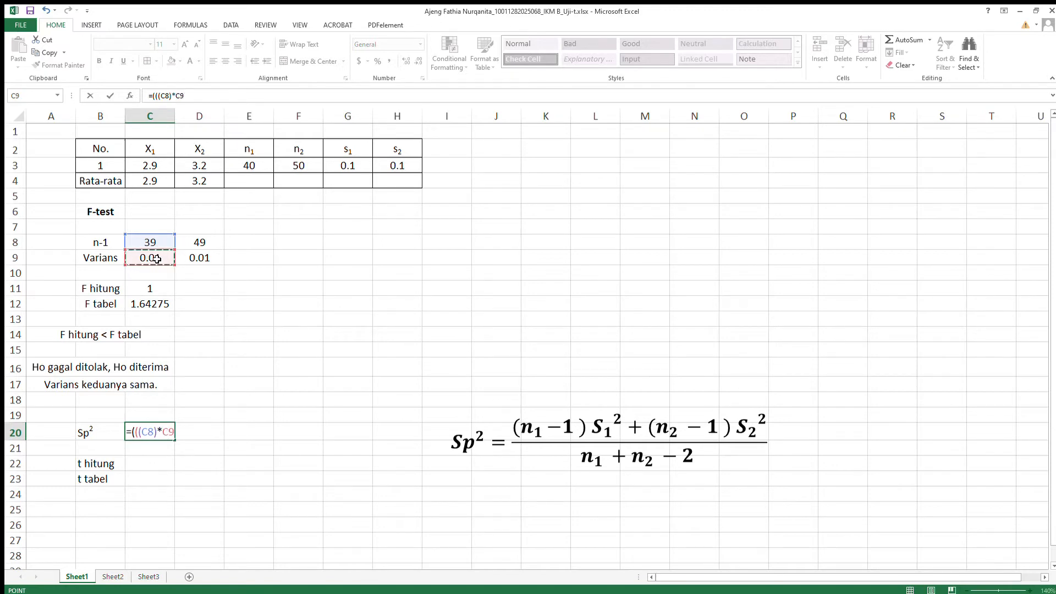
pyautogui.write('+')
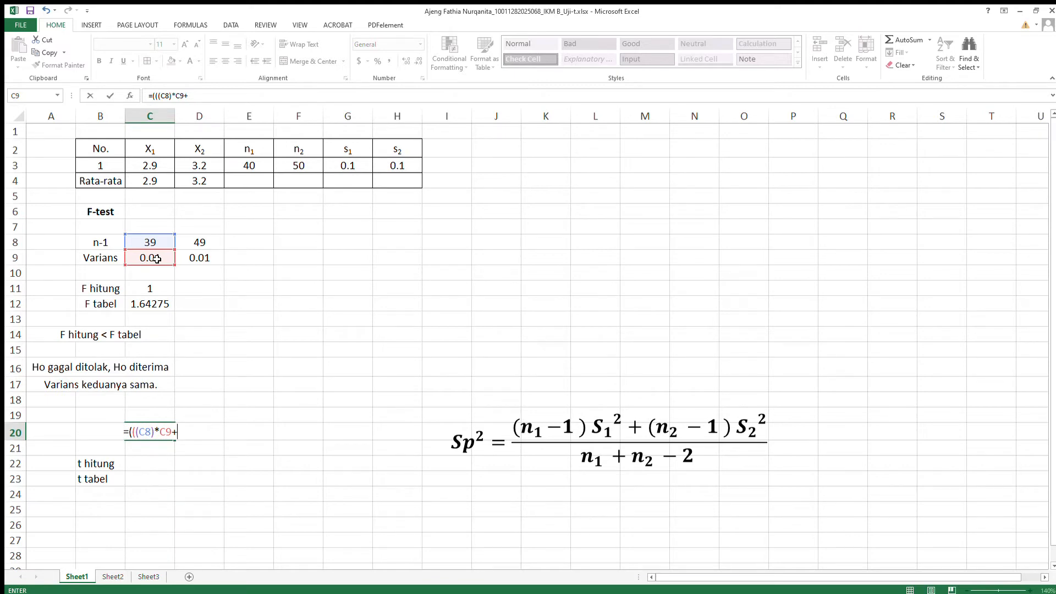
pyautogui.click(173, 432)
pyautogui.write(')+((')
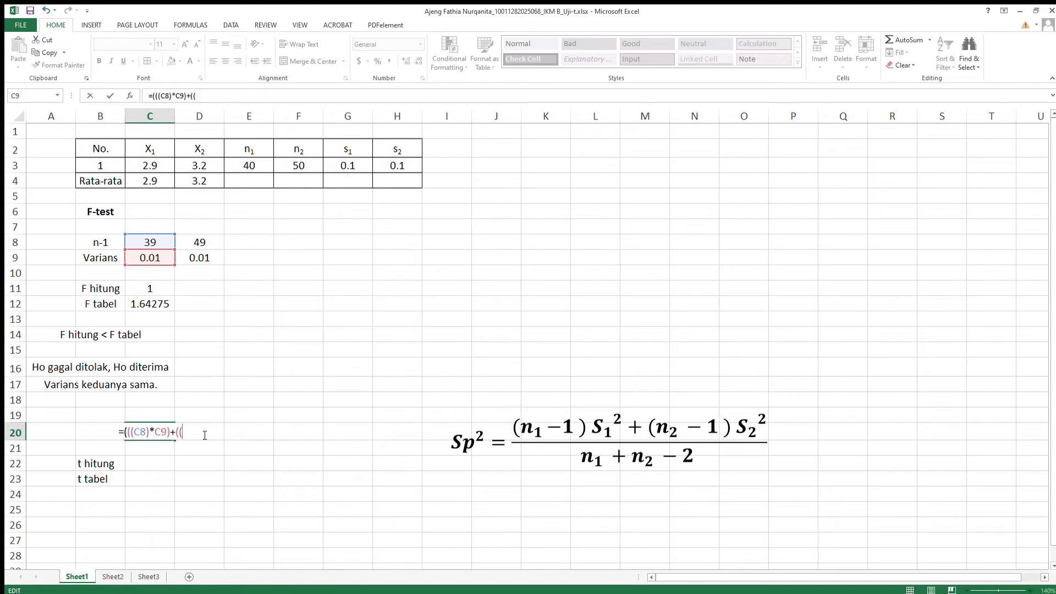
pyautogui.click(199, 247)
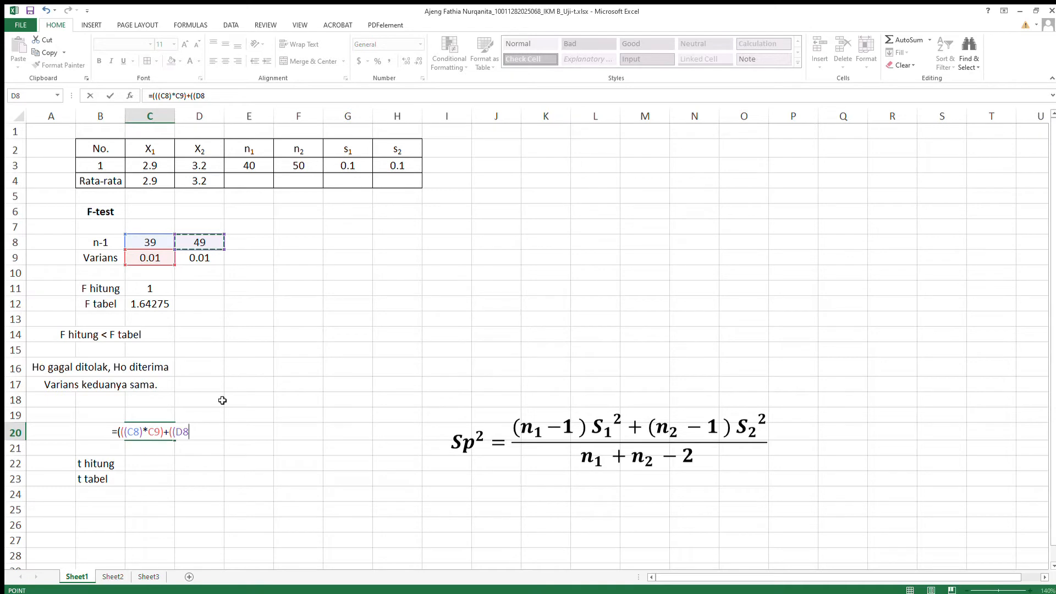
pyautogui.write(')')
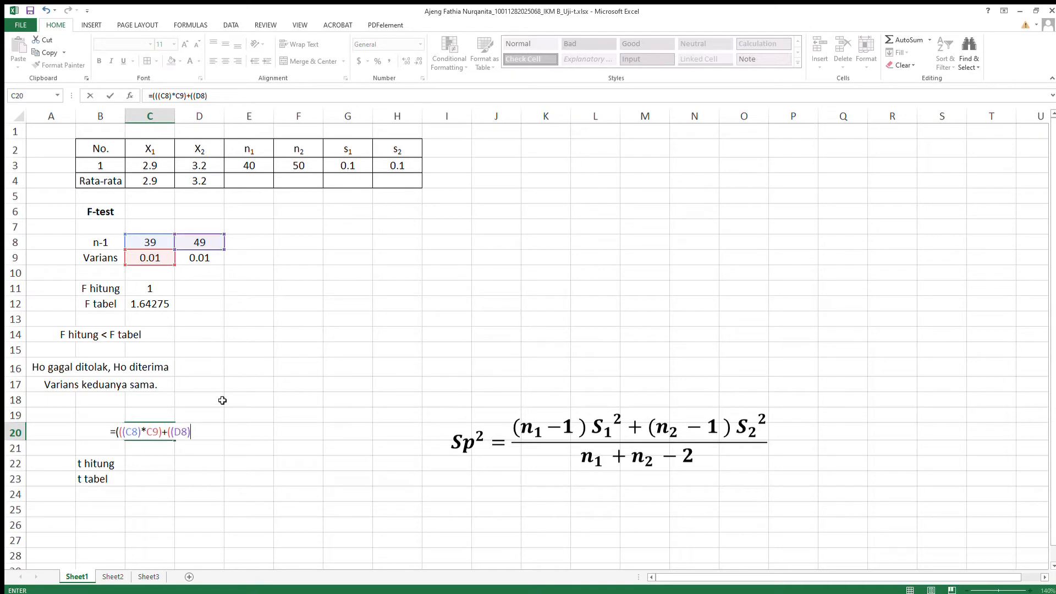
pyautogui.write('*')
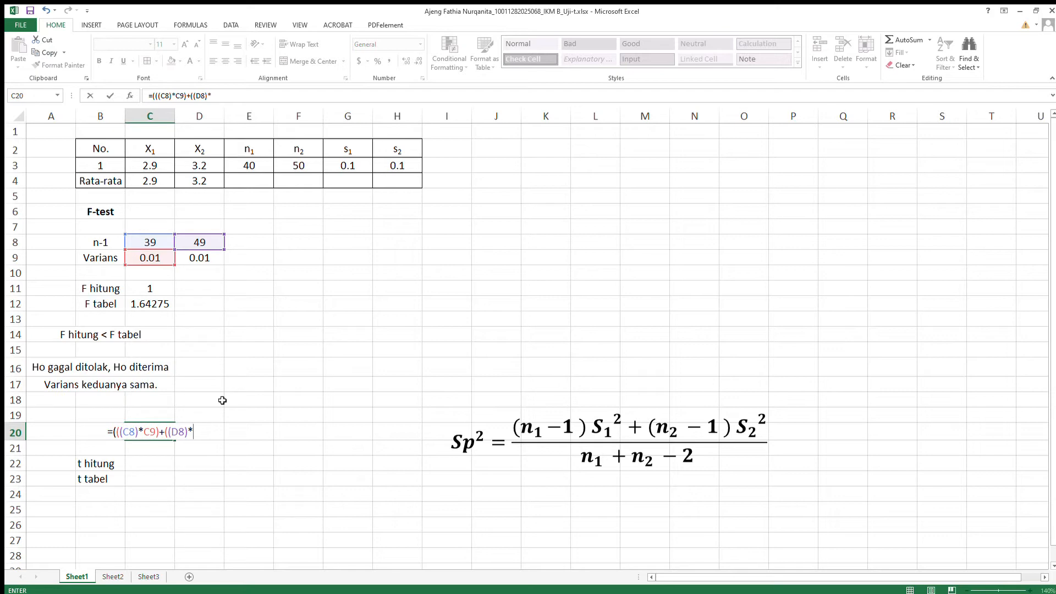
pyautogui.click(209, 258)
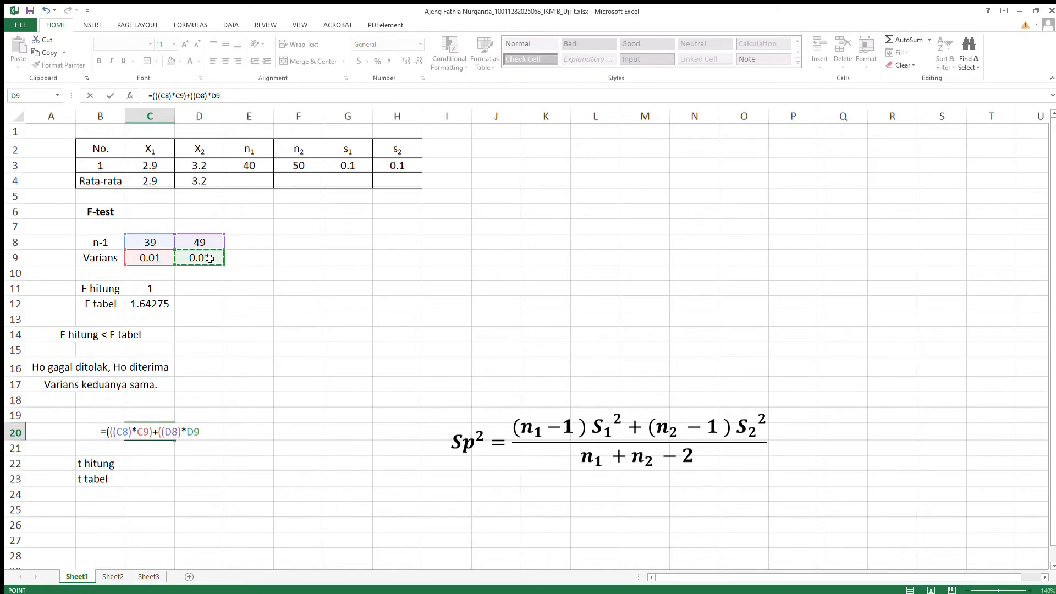
pyautogui.write('))')
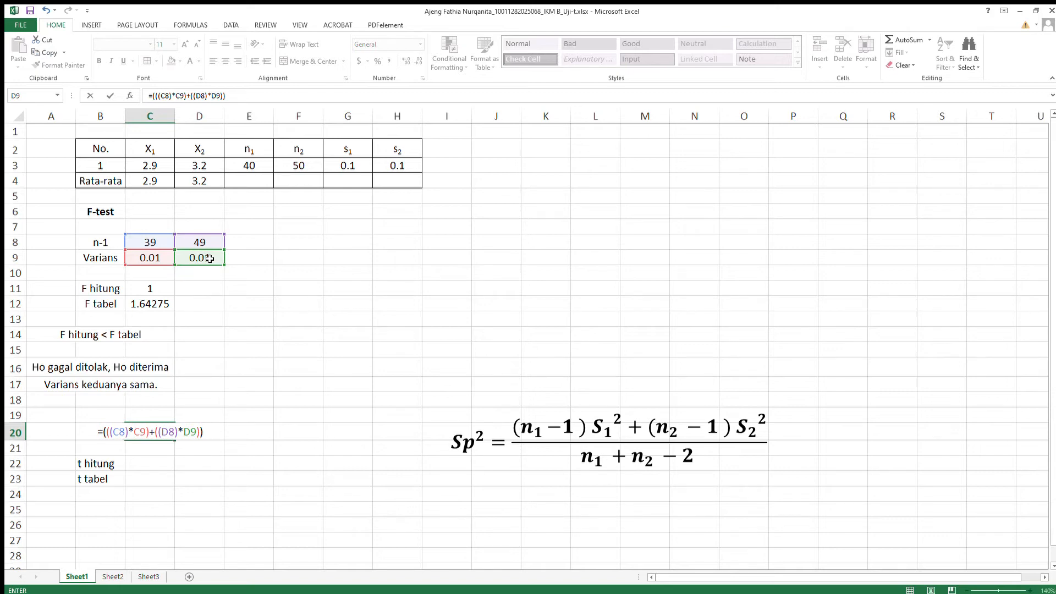
# Complete the C20 formula by dividing the numerator by (E3+F3-2).
pyautogui.write('/')
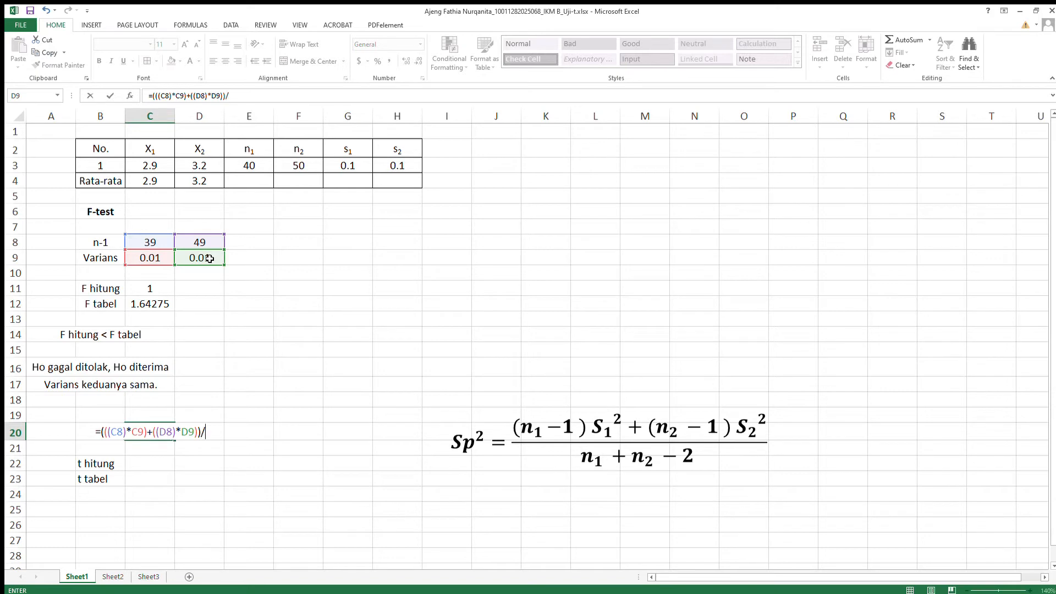
pyautogui.write('(')
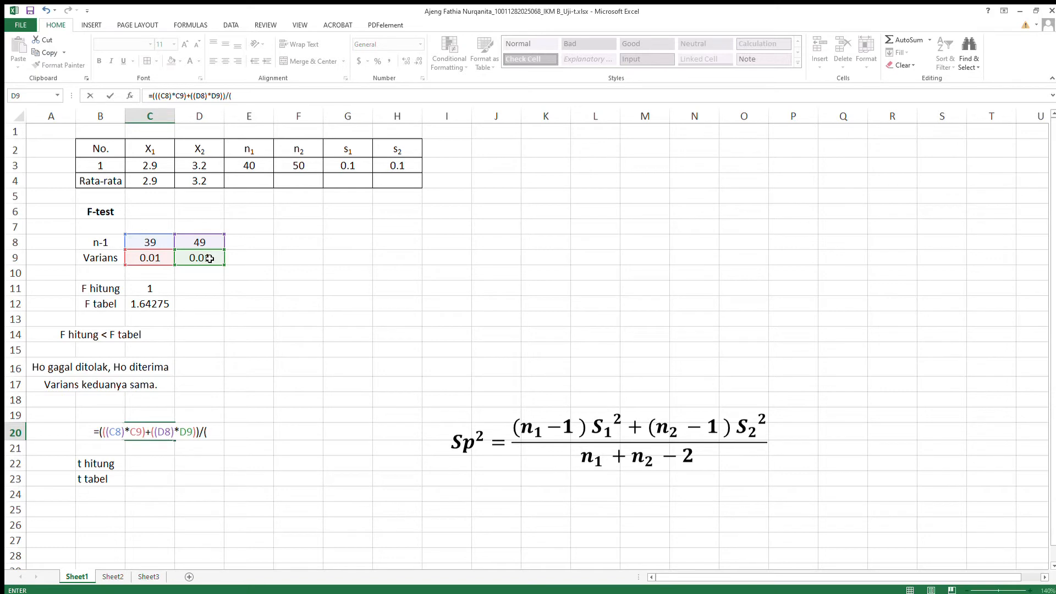
pyautogui.click(253, 174)
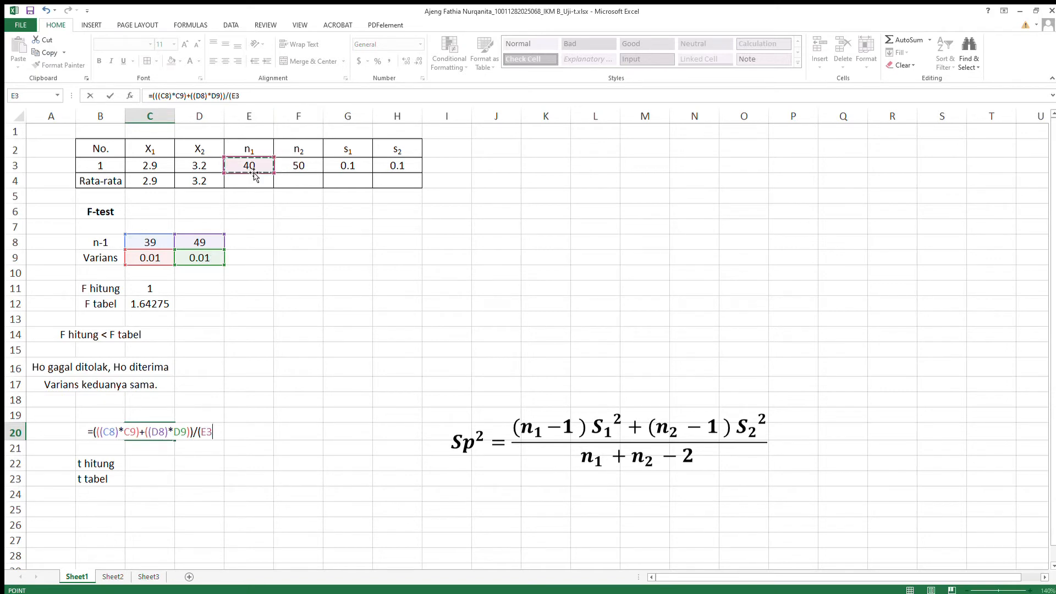
pyautogui.write('=')
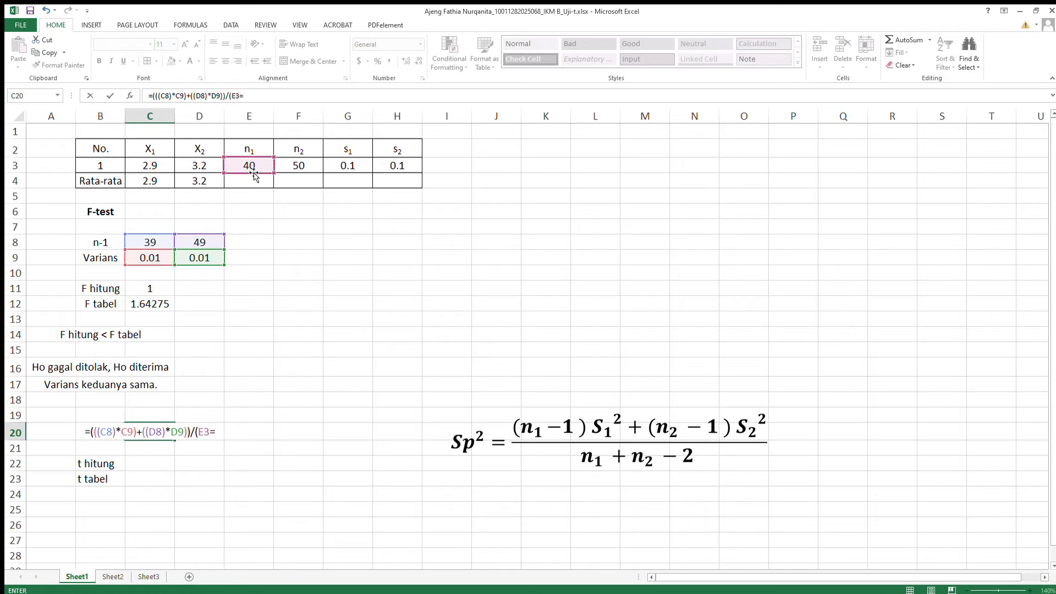
pyautogui.press('BackSpace')
pyautogui.write('+')
pyautogui.click(316, 166)
pyautogui.write('-2)')
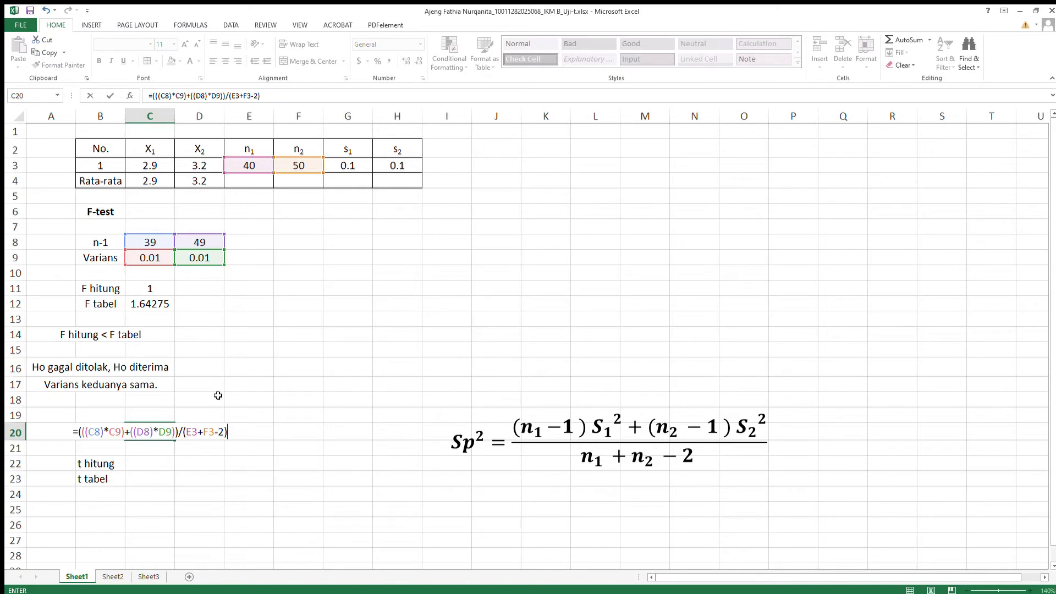
pyautogui.press('Return')
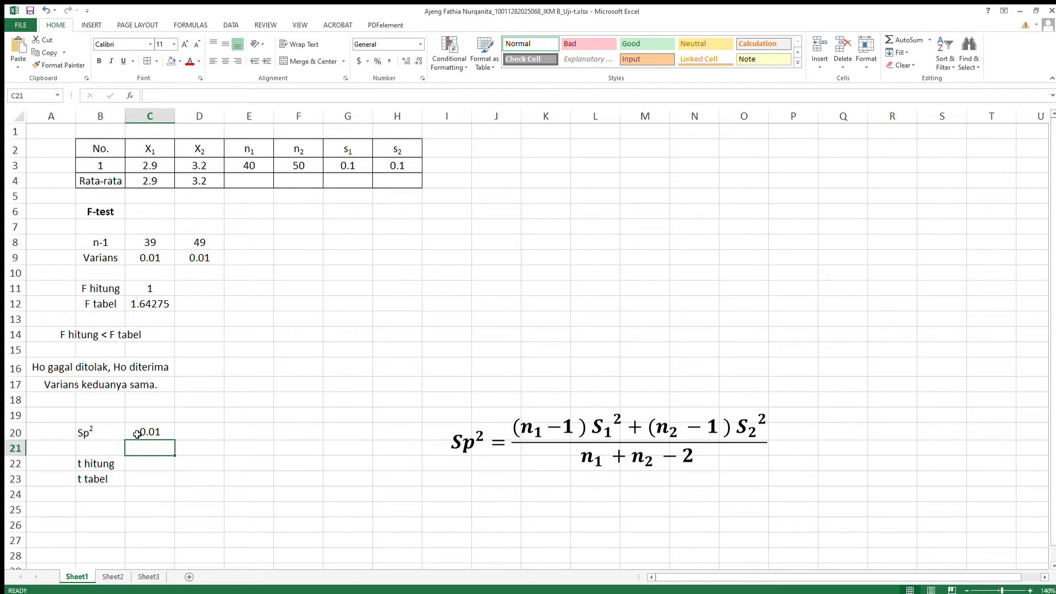
# Label D20 "Sp" and calculate the square root of Sp² in E20 with =C20^0.5.
pyautogui.click(201, 436)
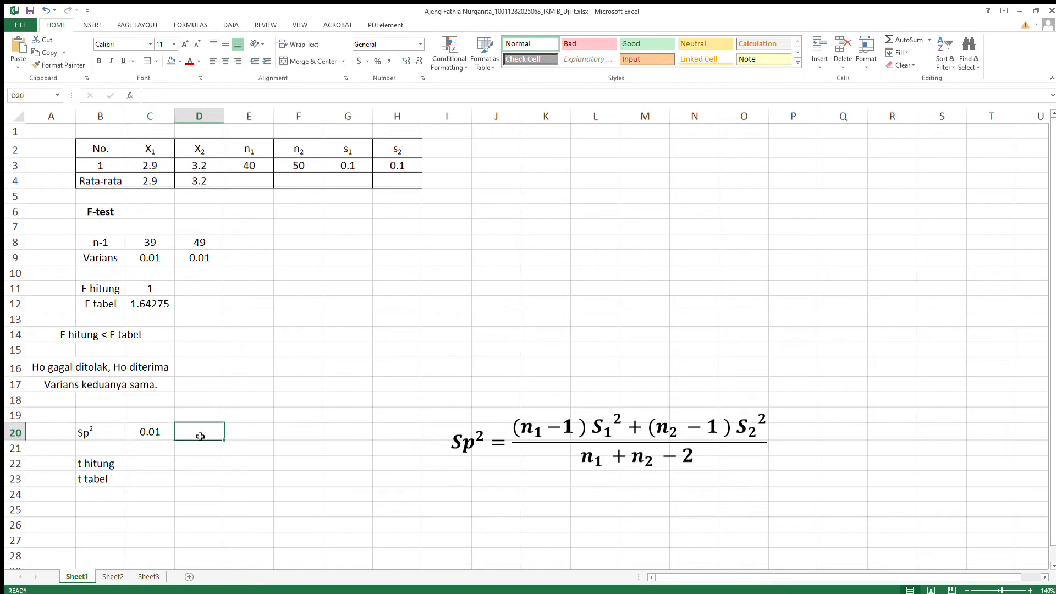
pyautogui.write('Sp')
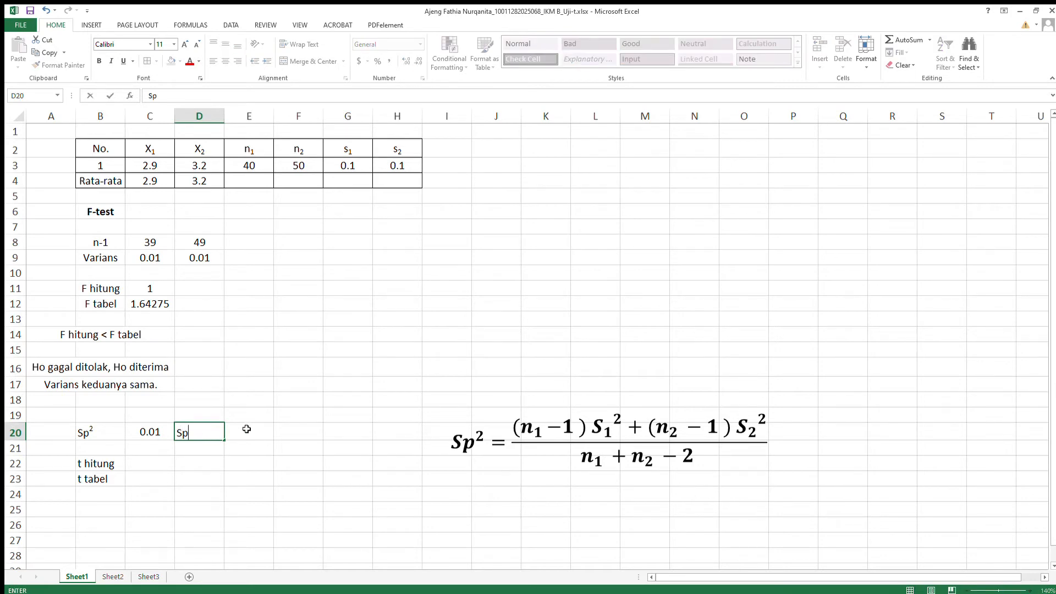
pyautogui.click(246, 430)
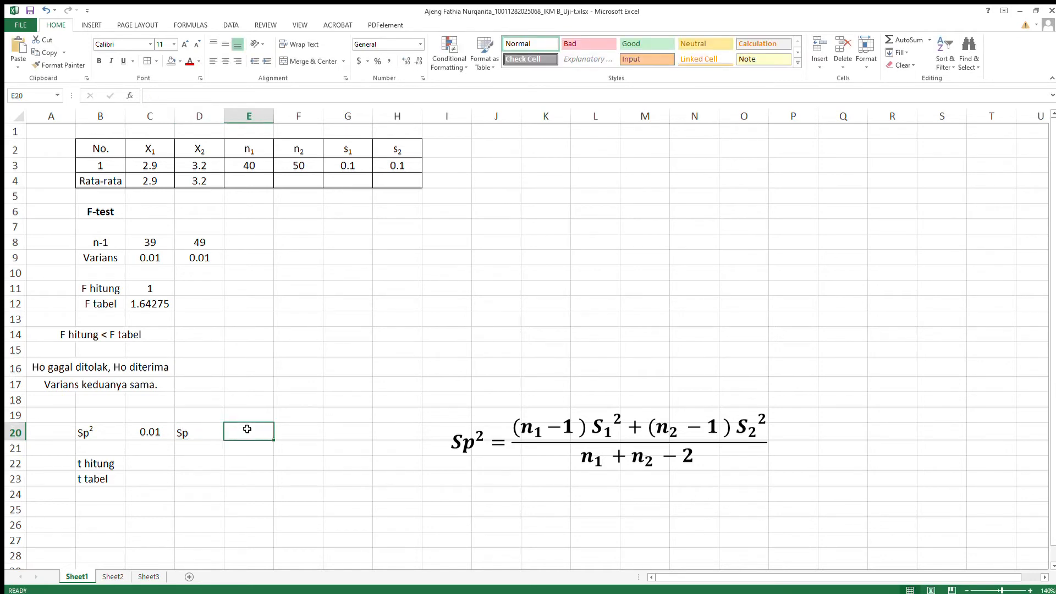
pyautogui.write('=')
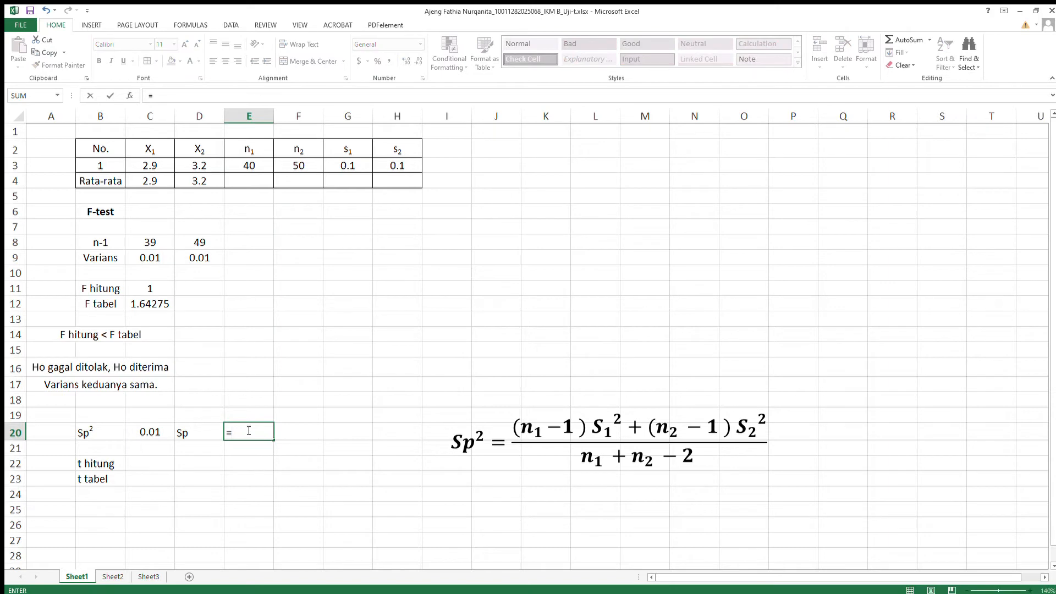
pyautogui.click(158, 433)
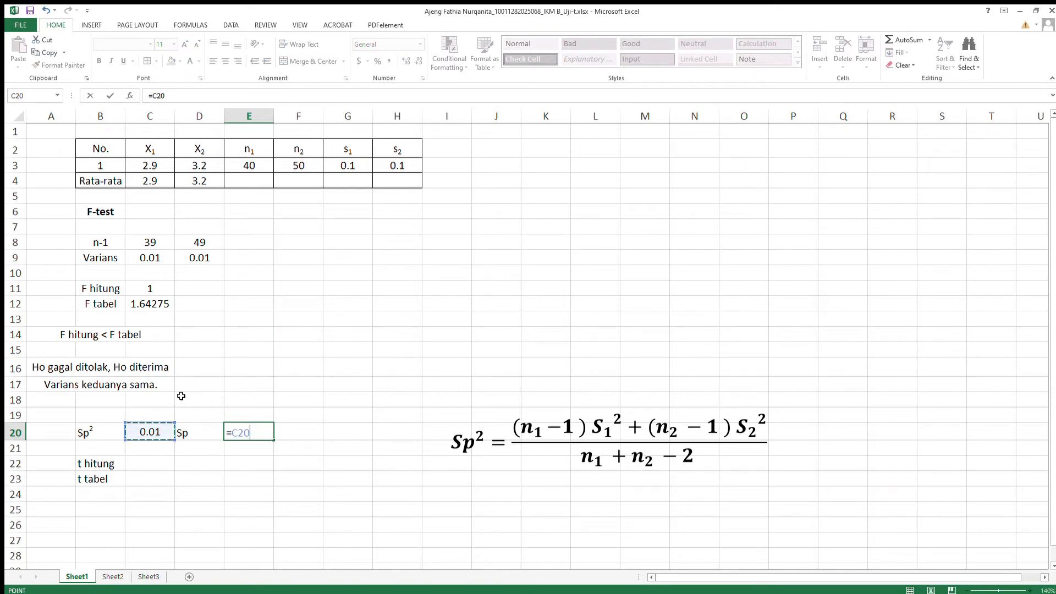
pyautogui.write('^0.5')
pyautogui.press('Return')
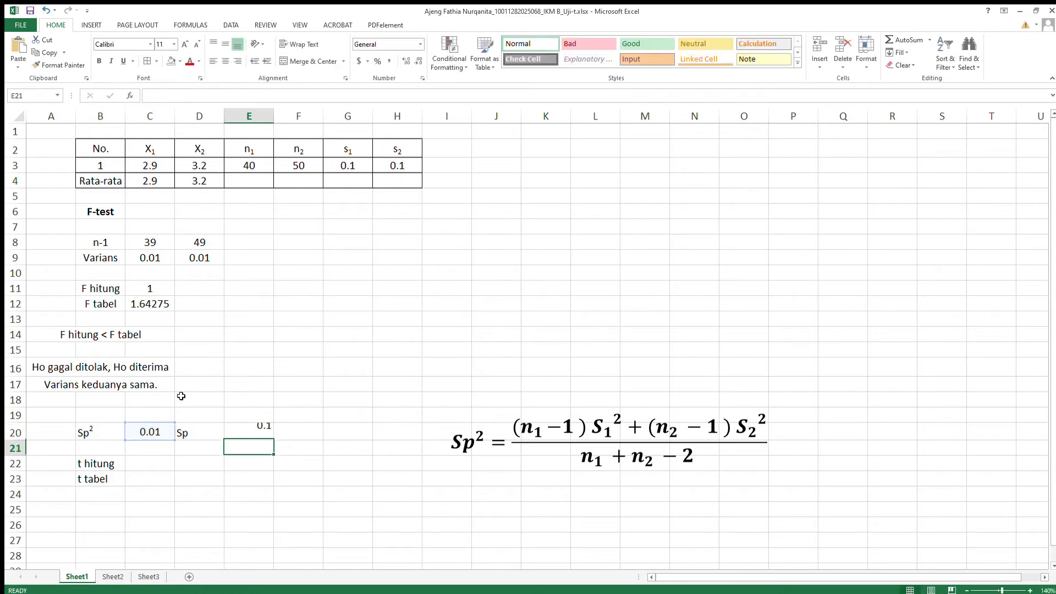
# Center the contents of B20:E20 horizontally and align them to the middle vertically.
pyautogui.click(255, 436)
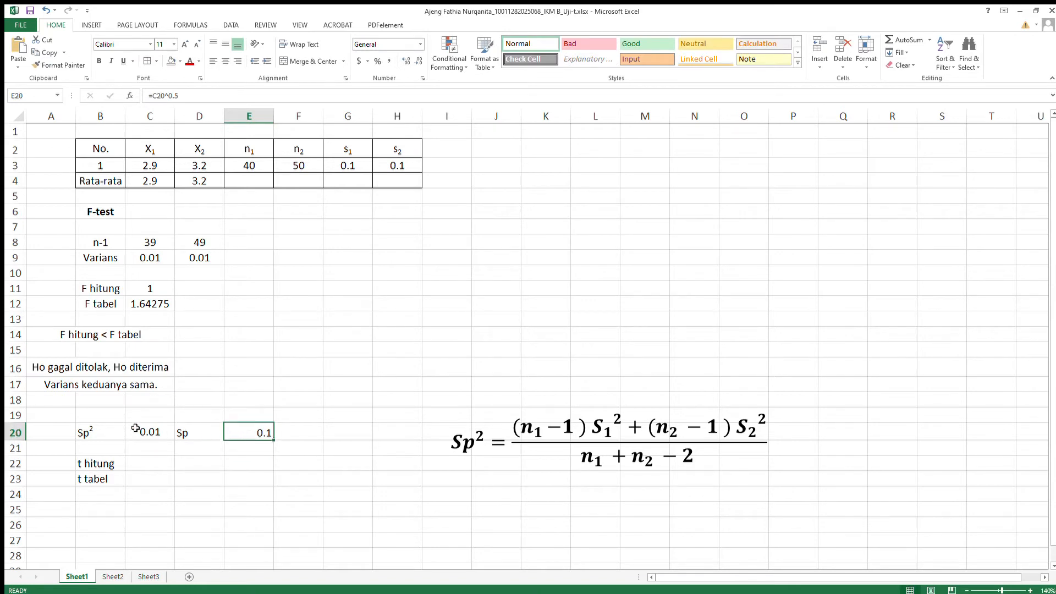
pyautogui.moveTo(107, 434); pyautogui.dragTo(236, 436)
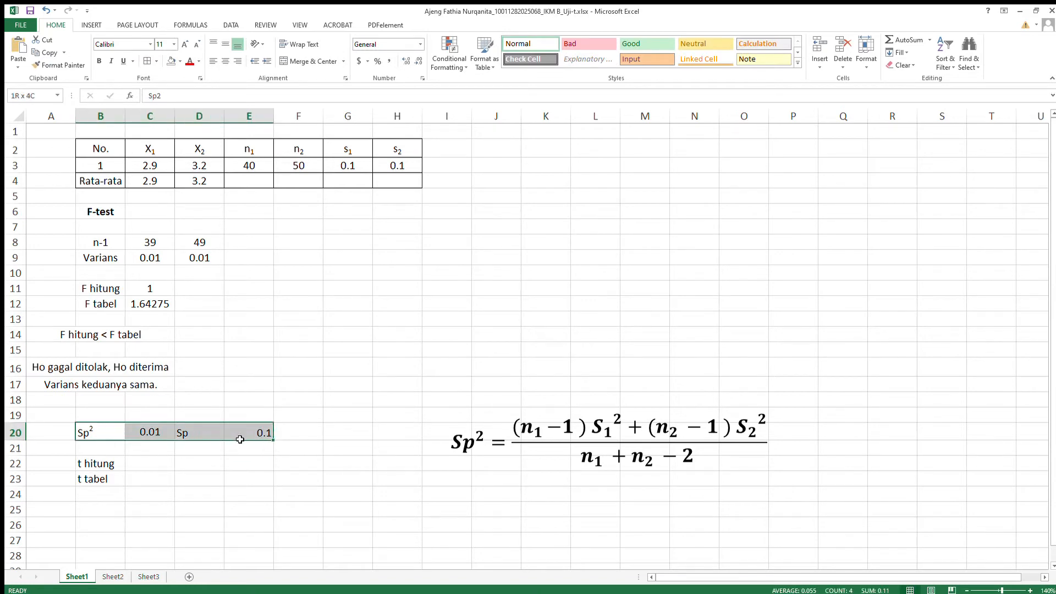
pyautogui.click(225, 61)
pyautogui.click(226, 44)
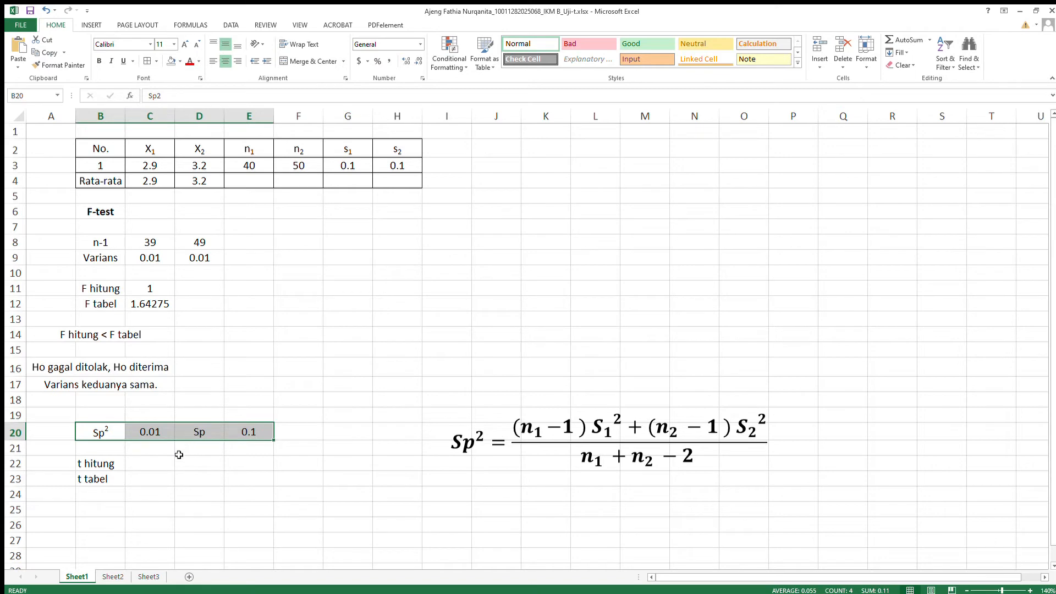
pyautogui.click(158, 467)
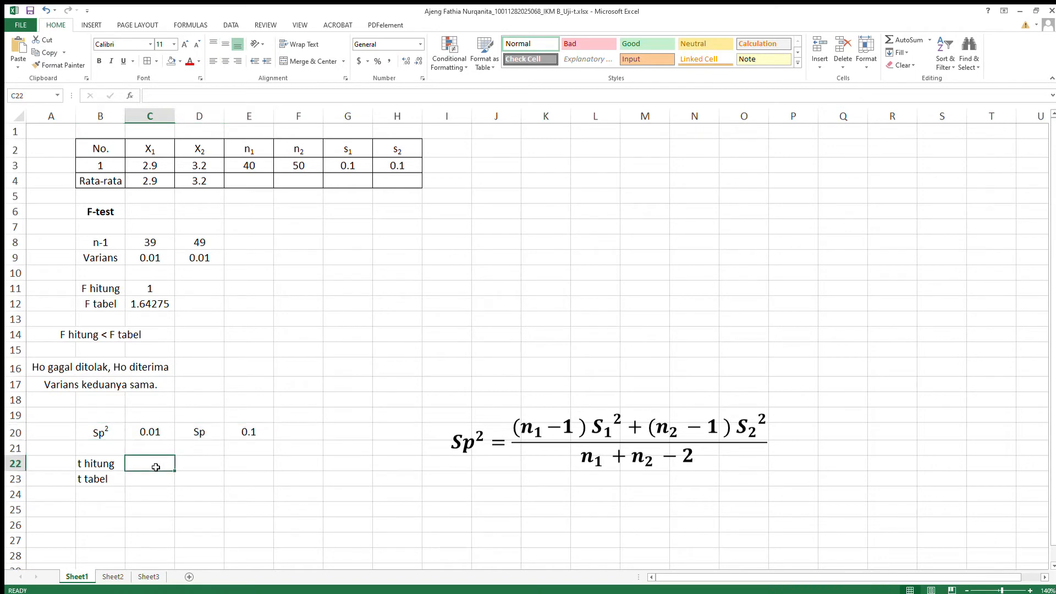
pyautogui.click(105, 435)
pyautogui.click(204, 434)
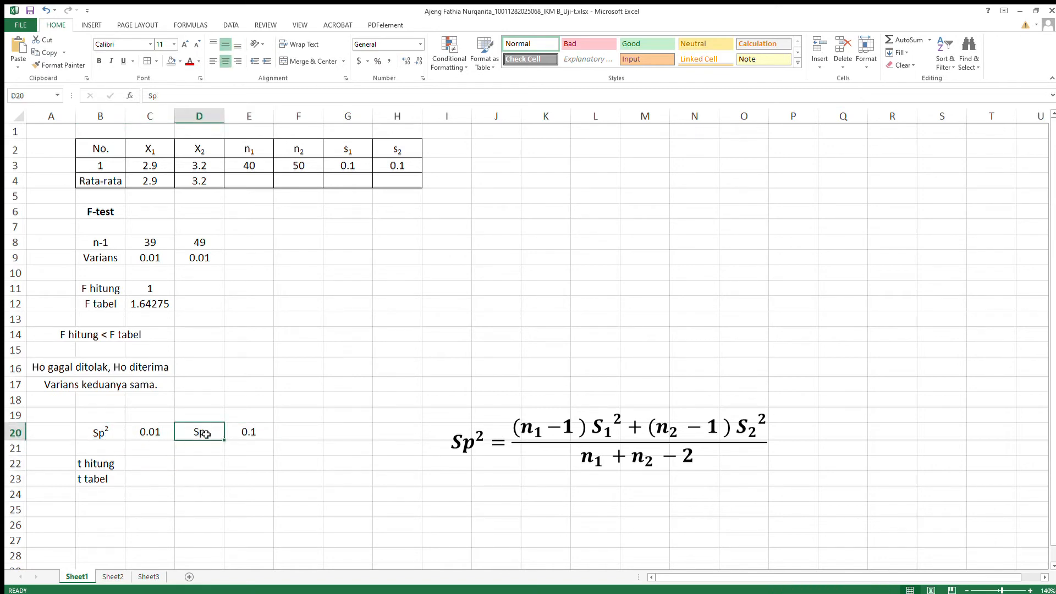
pyautogui.click(137, 468)
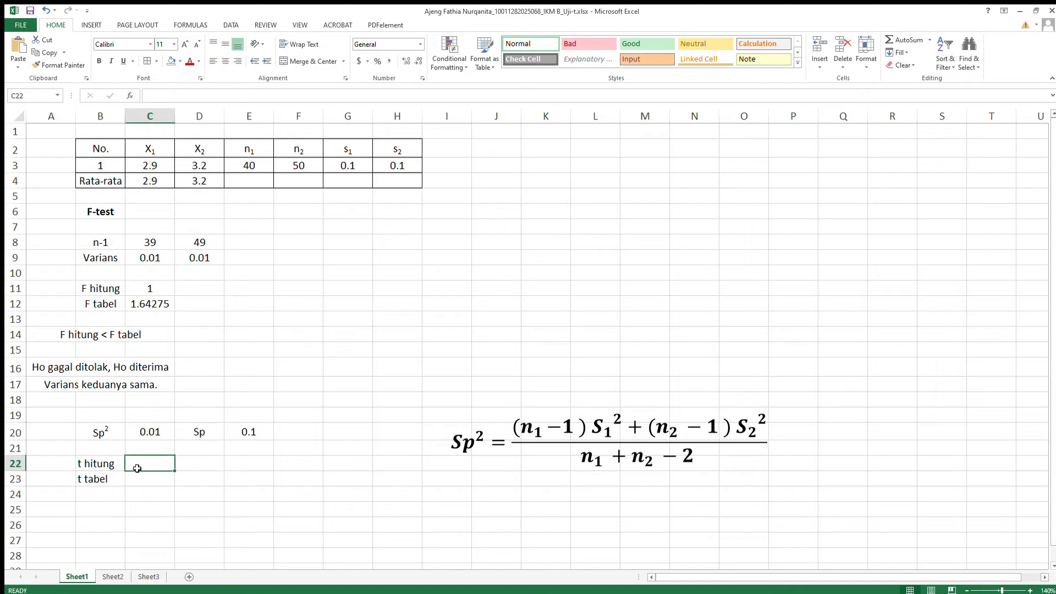
# Replace the Sp² formula text box on Sheet1 with a copy of the t formula text box from Sheet2, placed at J21.
pyautogui.click(460, 440)
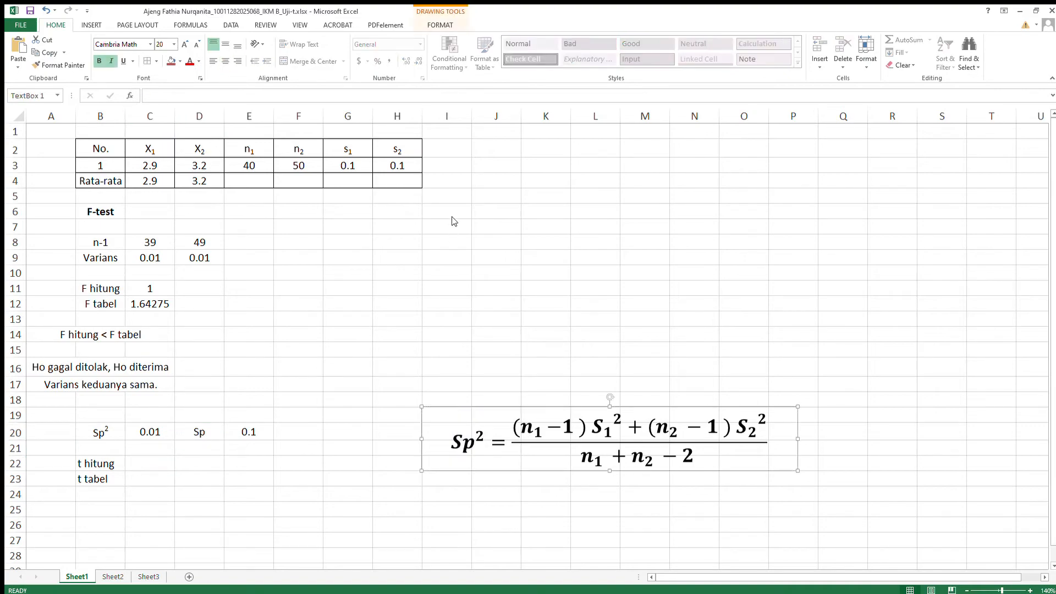
pyautogui.press('Escape')
pyautogui.click(138, 577)
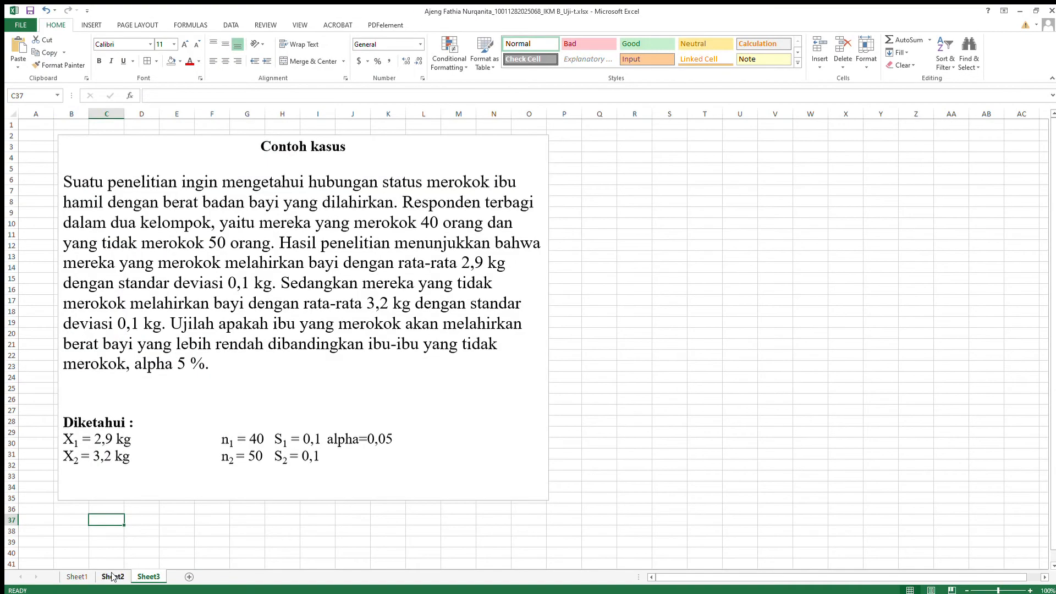
pyautogui.click(113, 576)
pyautogui.click(92, 279)
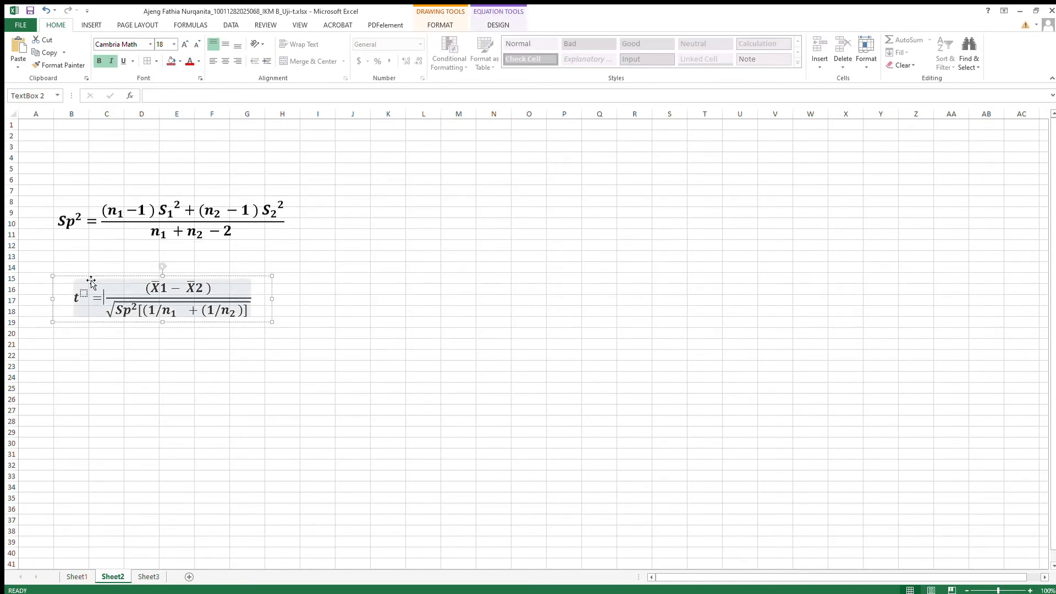
pyautogui.click(92, 279)
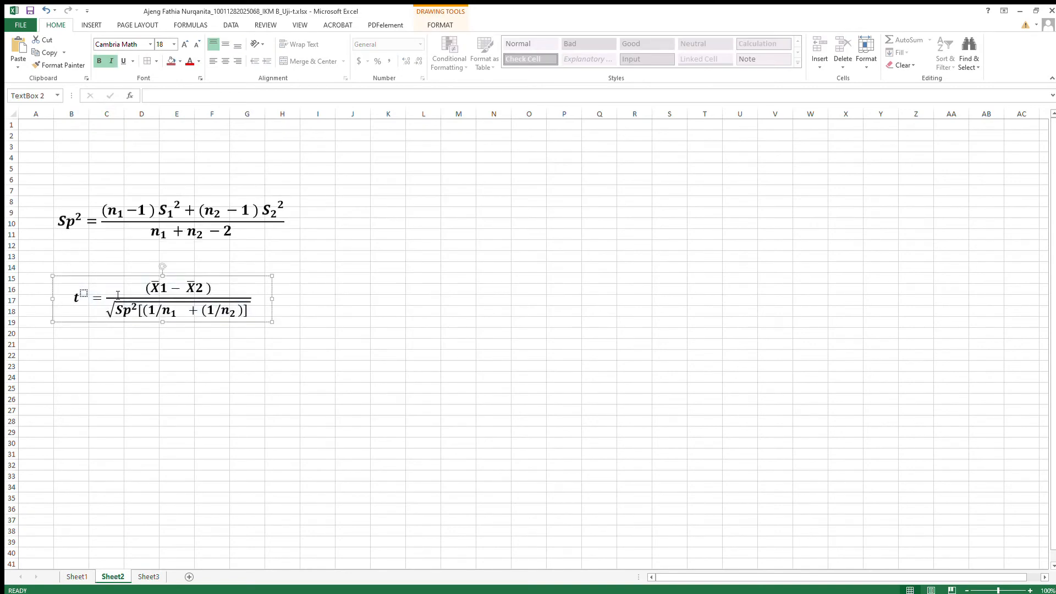
pyautogui.click(77, 577)
pyautogui.click(504, 456)
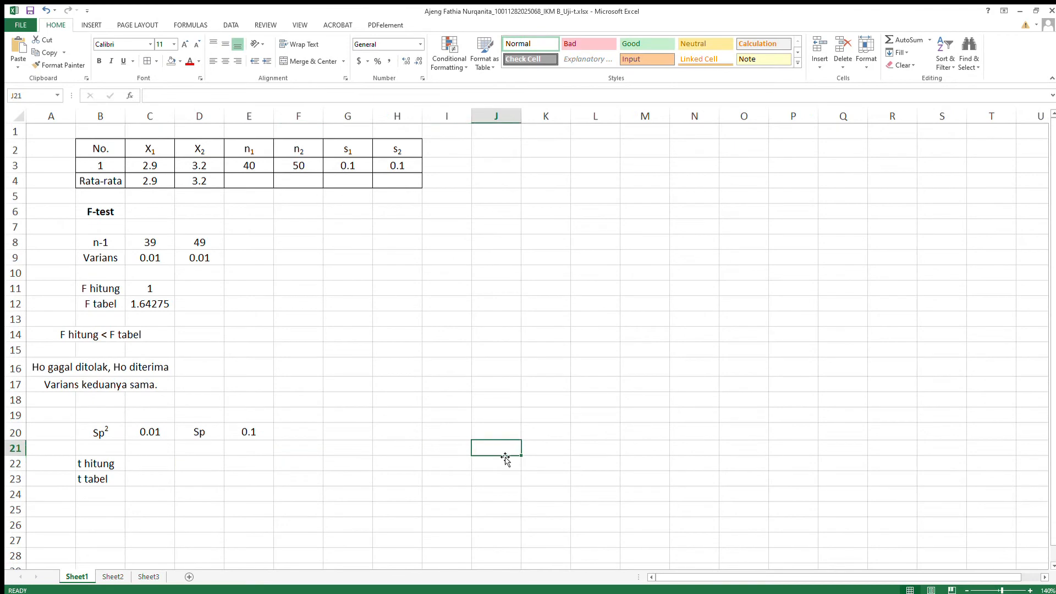
pyautogui.hotkey('ctrl', 'v')
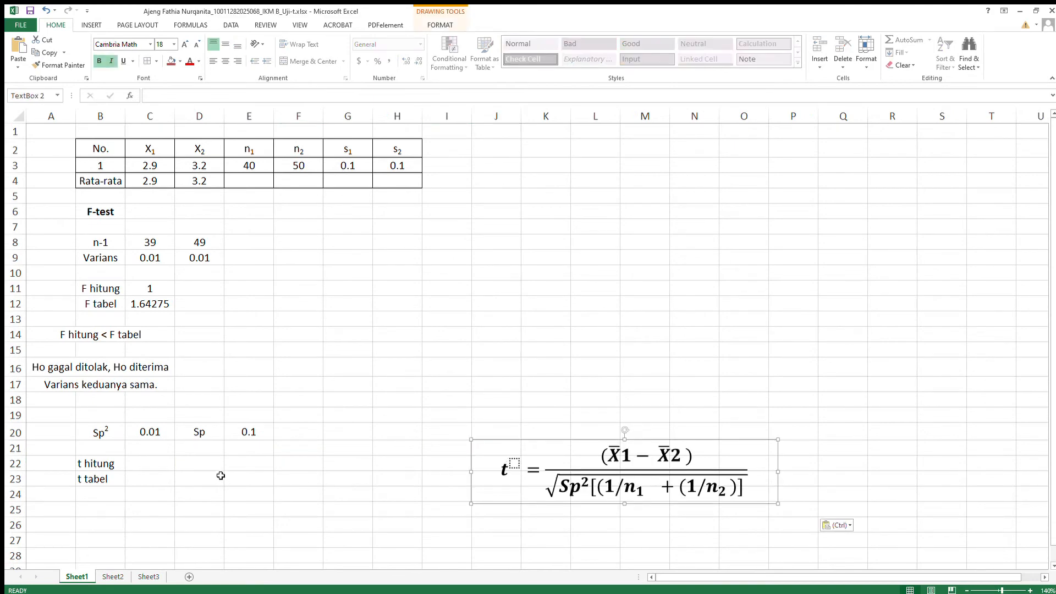
# Start the t hitung formula in C22 with the numerator (C3-D3), followed by a division and an opening parenthesis.
pyautogui.click(145, 468)
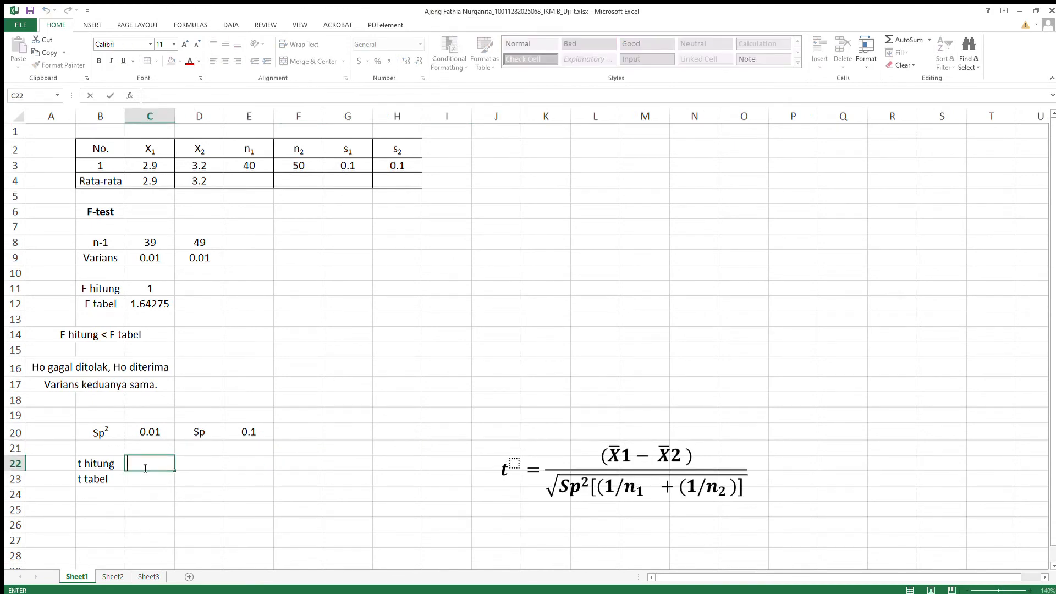
pyautogui.write('=')
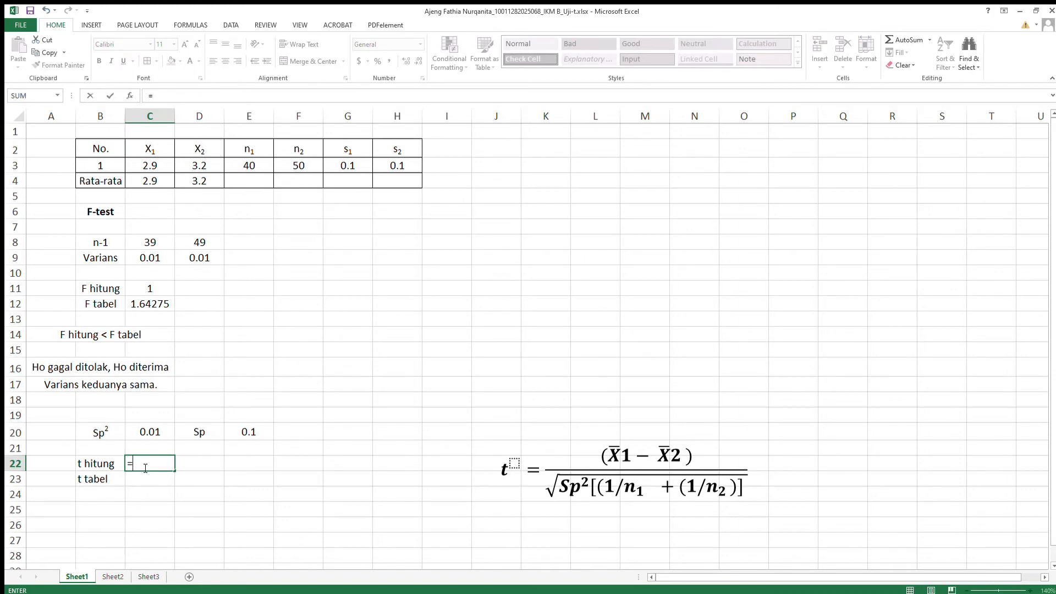
pyautogui.write('(')
pyautogui.click(167, 174)
pyautogui.write('-')
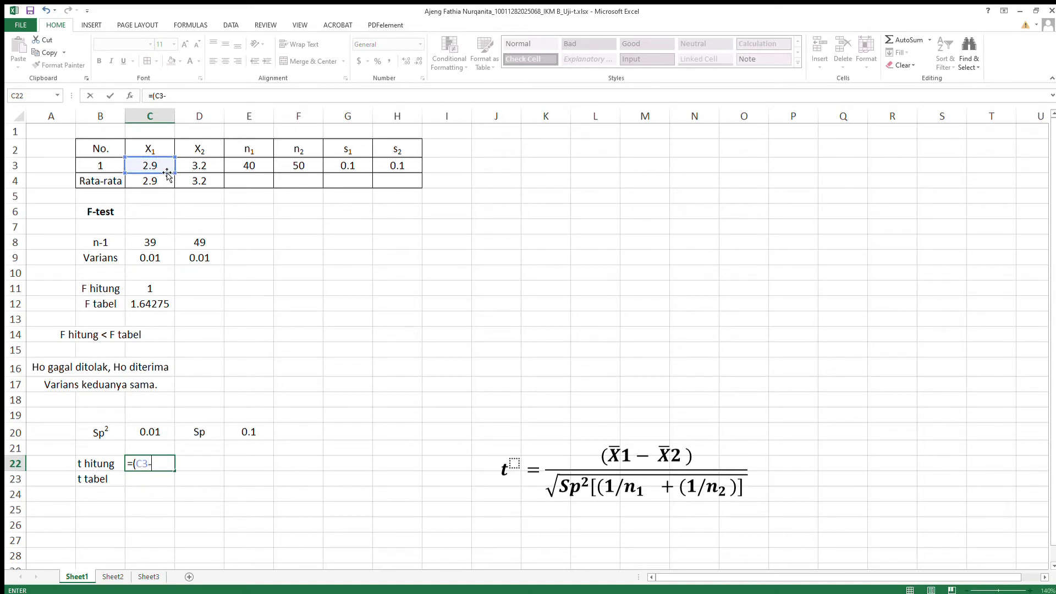
pyautogui.click(200, 167)
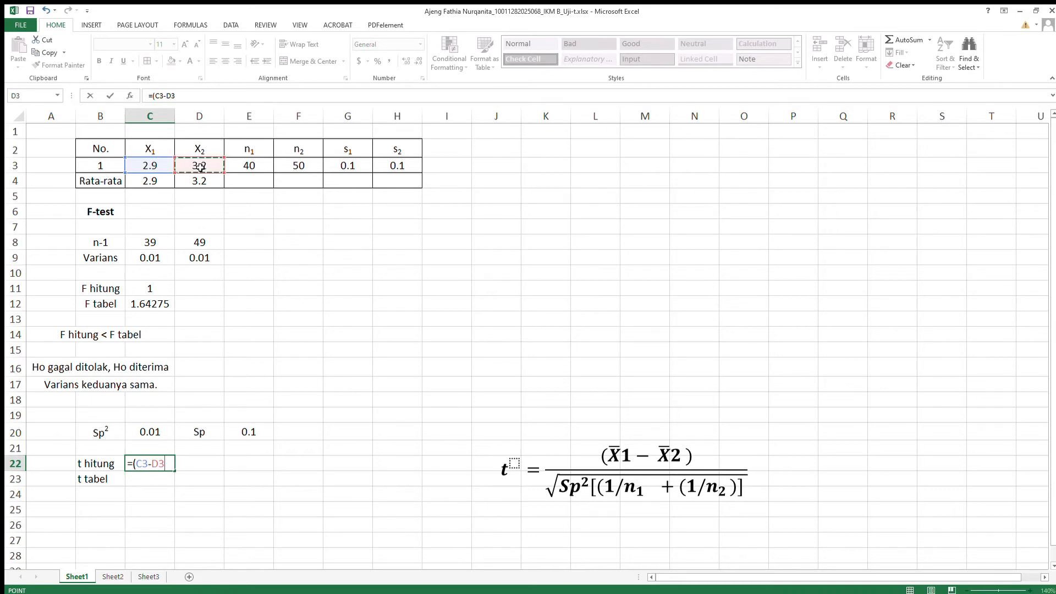
pyautogui.write(')/(')
# Fill in the C22 formula's denominator as E20*((1/E3+1/F3)^0,5) and submit the formula.
pyautogui.click(250, 436)
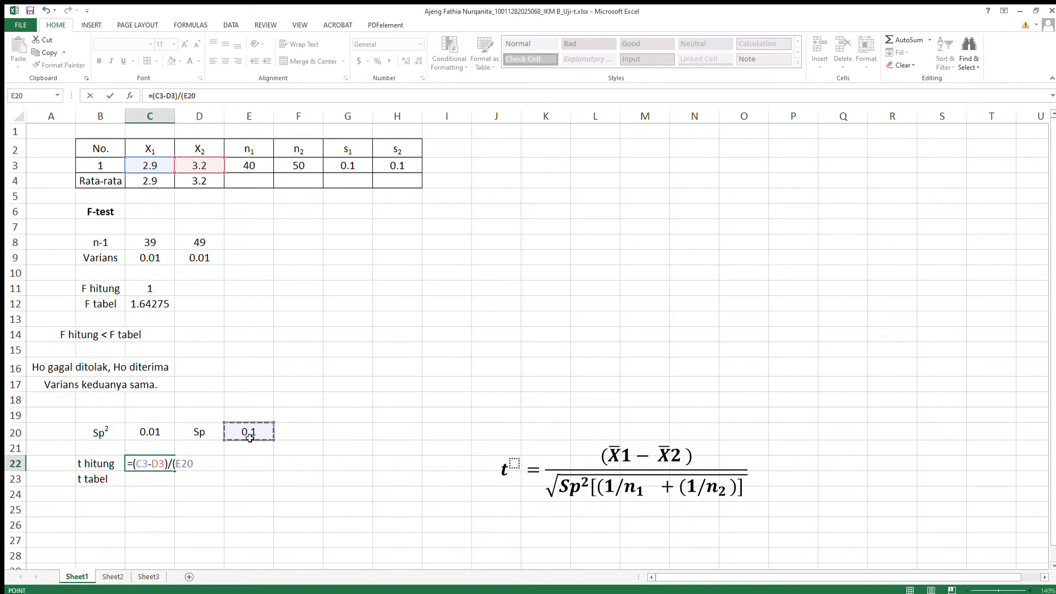
pyautogui.write('*((1/')
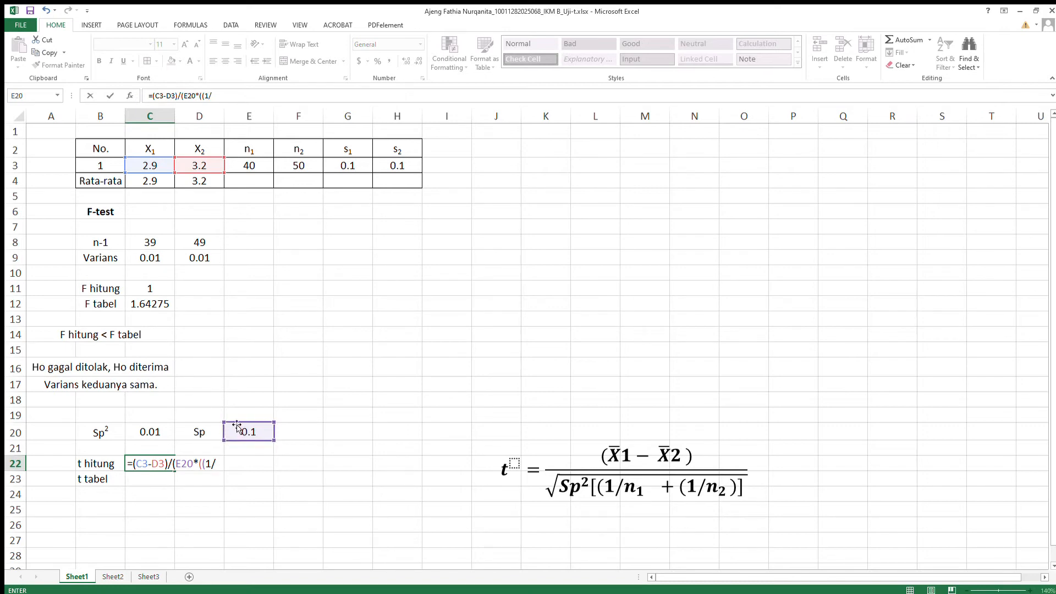
pyautogui.click(250, 167)
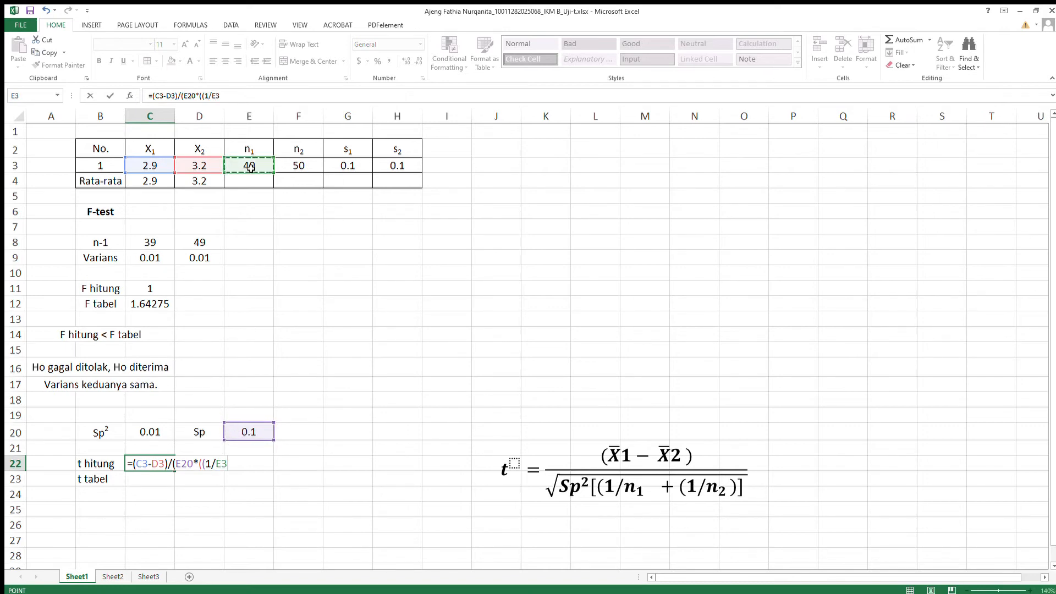
pyautogui.write('+1/')
pyautogui.click(298, 166)
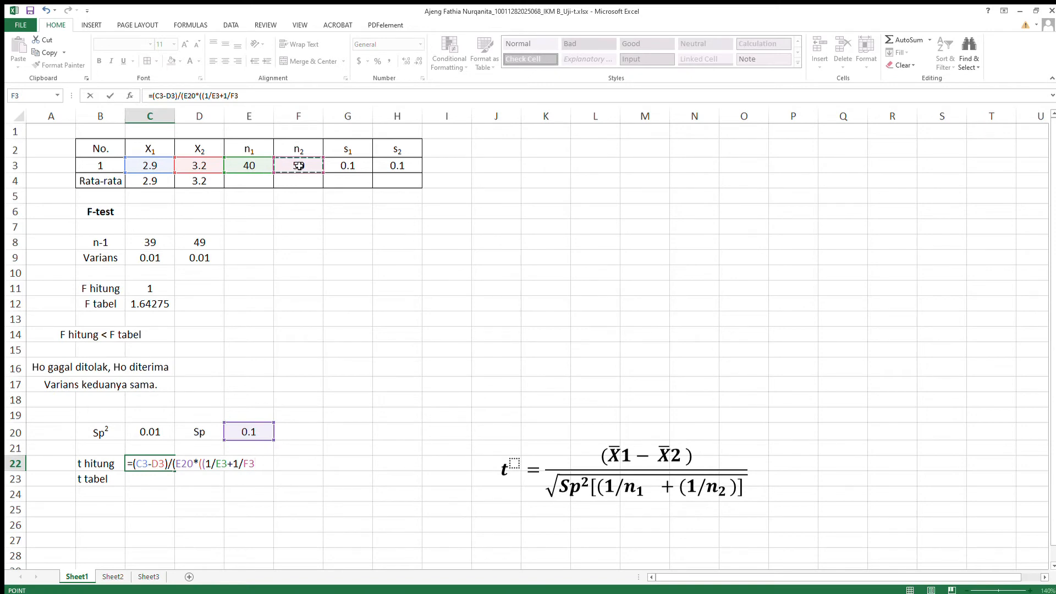
pyautogui.write(')')
pyautogui.write('^0,5))')
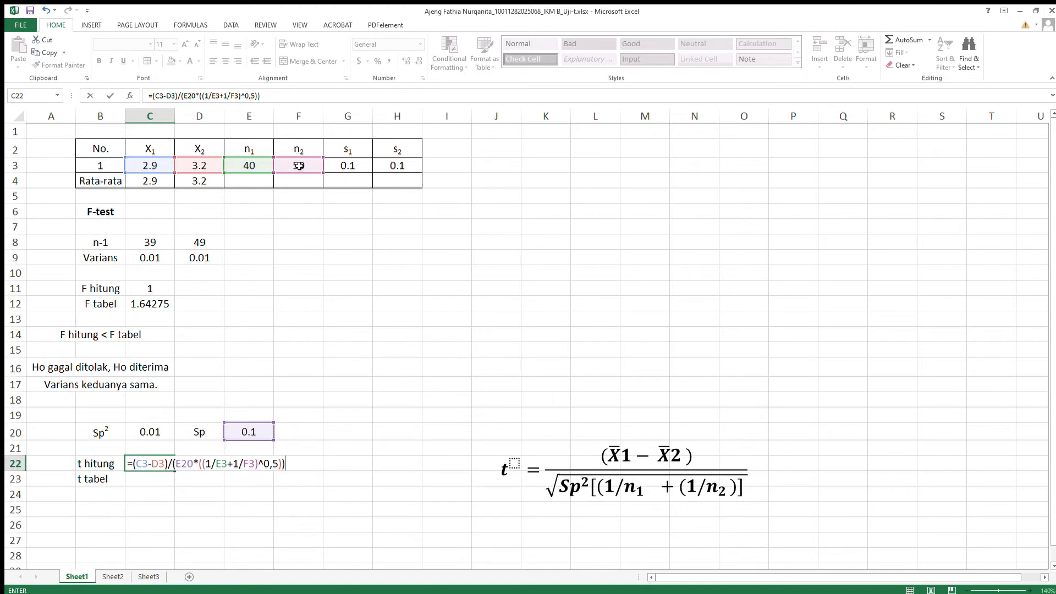
pyautogui.press('Return')
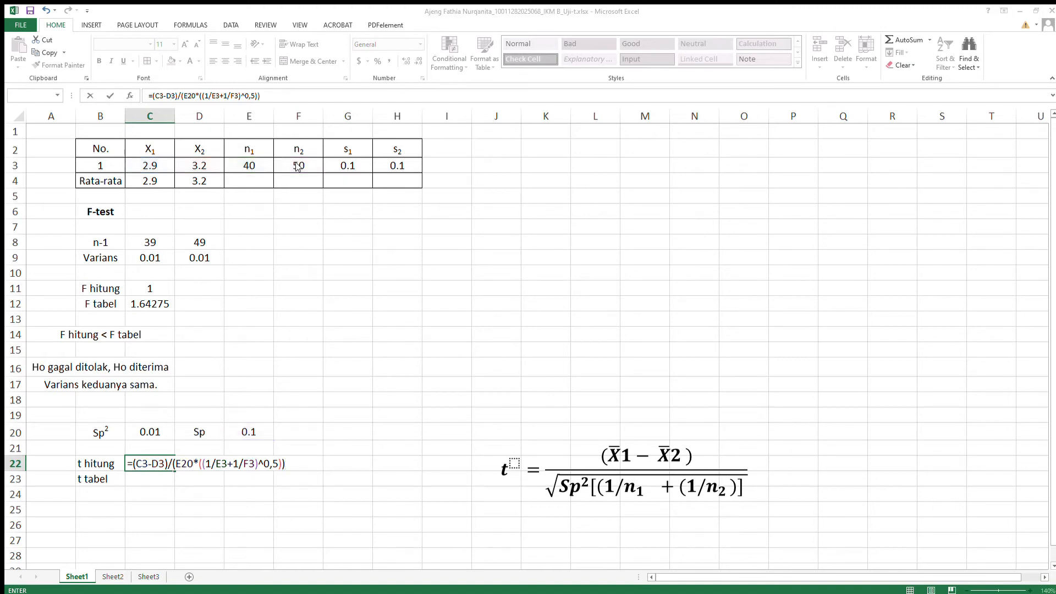
# Correct the exponent in the C22 formula to 0.5, using a decimal point, and enter the formula.
pyautogui.click(506, 362)
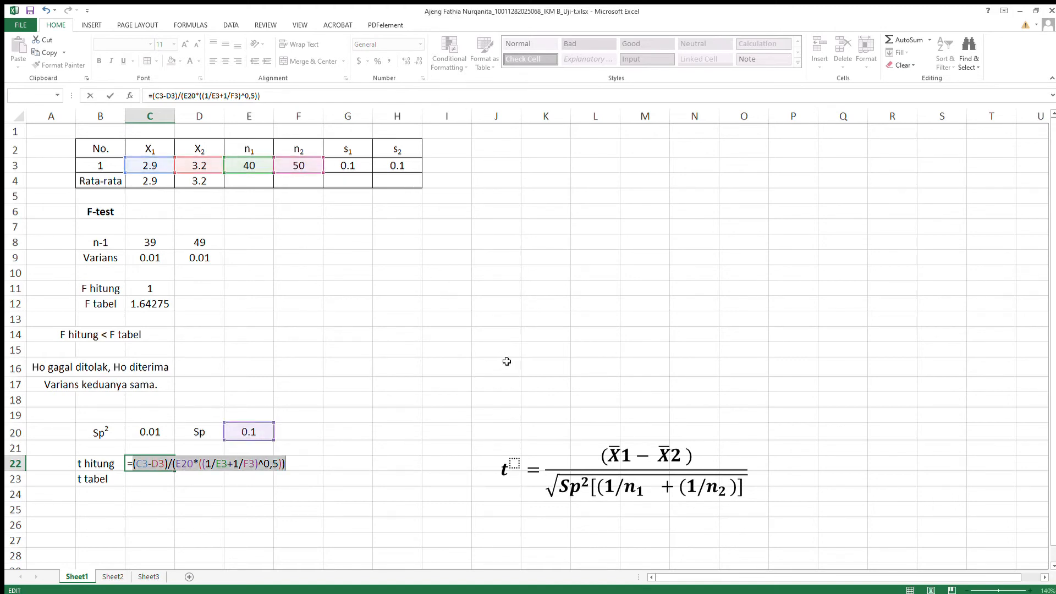
pyautogui.click(274, 471)
pyautogui.press('BackSpace')
pyautogui.write('.')
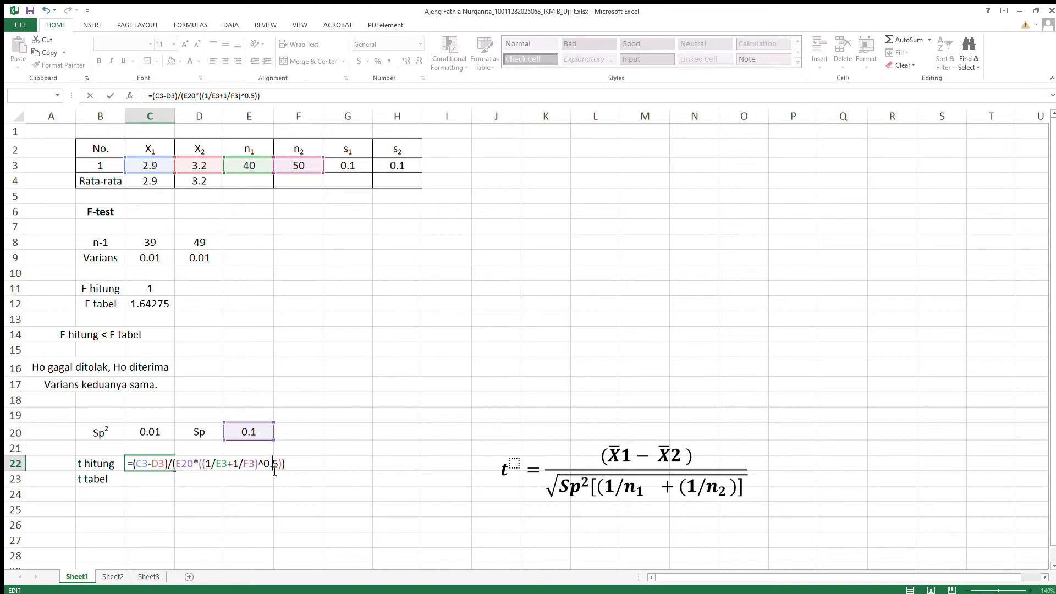
pyautogui.press('Return')
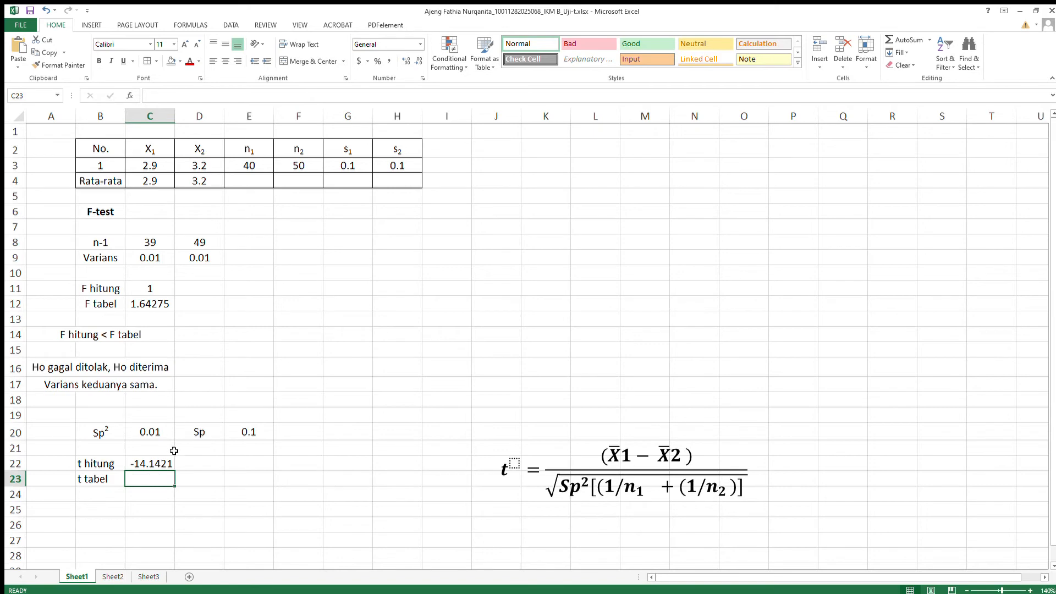
# Label F20 "df" and calculate the degrees of freedom in G20 with =E3+F3-2.
pyautogui.doubleClick(155, 484)
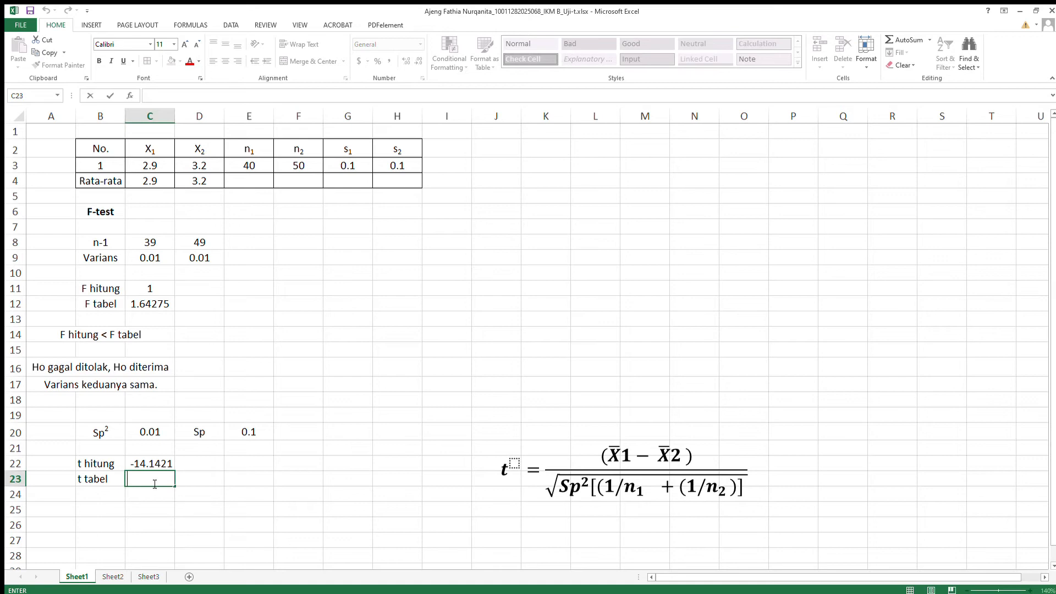
pyautogui.click(304, 436)
pyautogui.write('df')
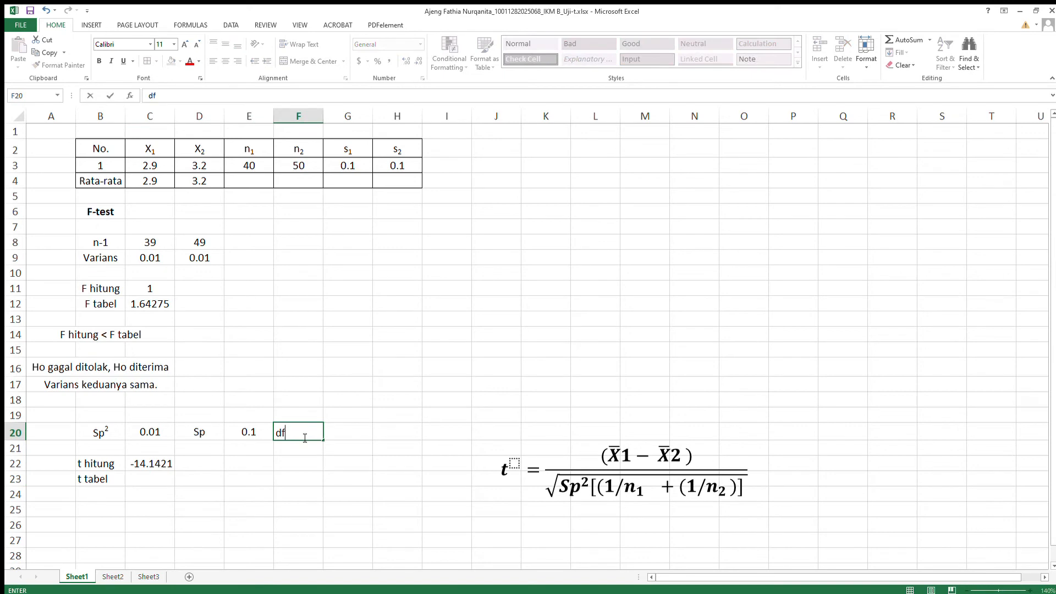
pyautogui.click(334, 434)
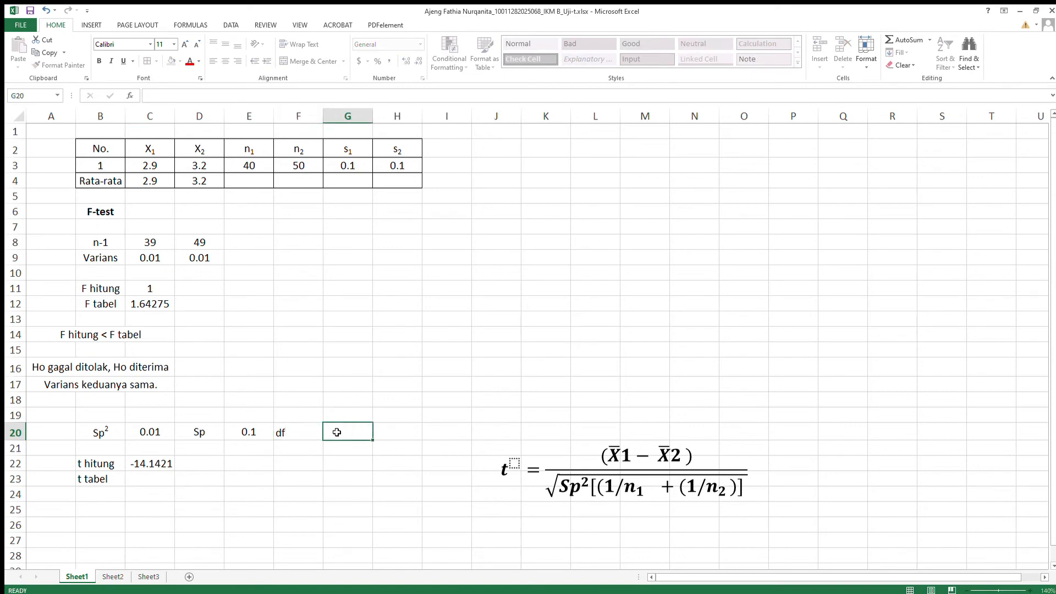
pyautogui.write('=')
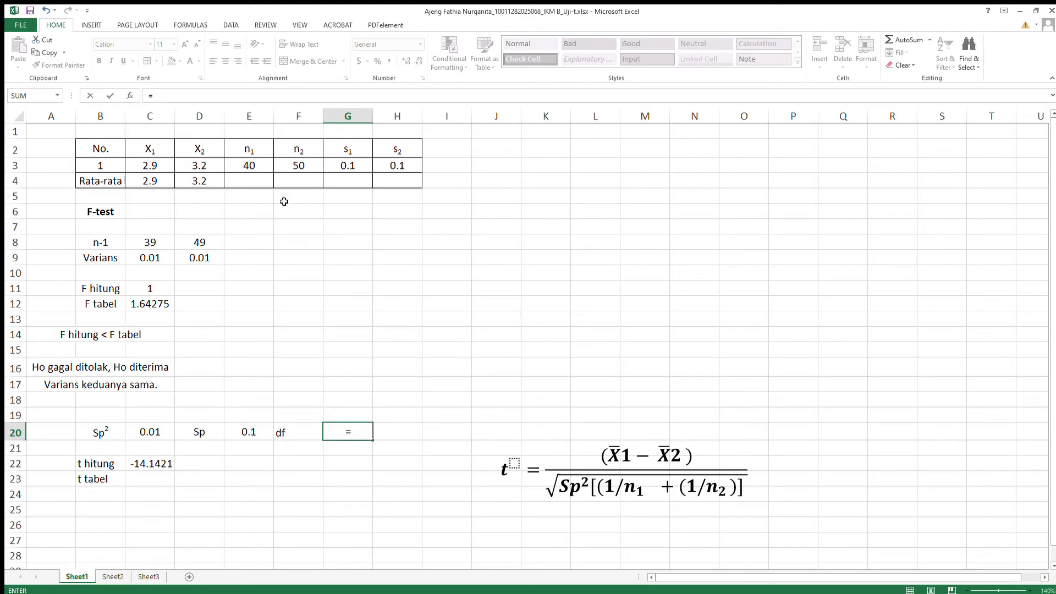
pyautogui.click(254, 166)
pyautogui.write('=')
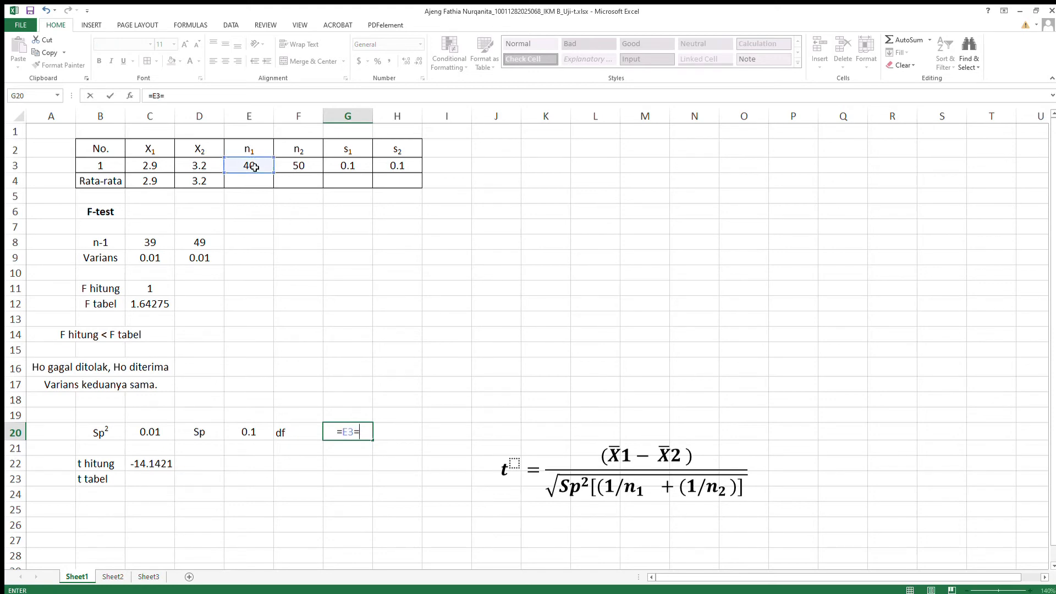
pyautogui.press('BackSpace')
pyautogui.write('+')
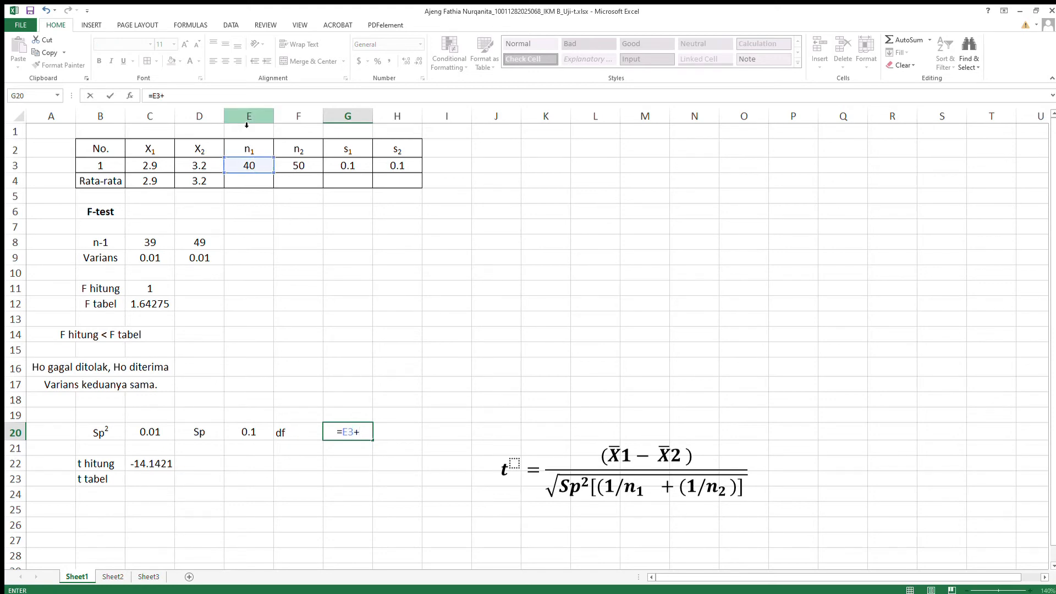
pyautogui.click(300, 166)
pyautogui.write('-')
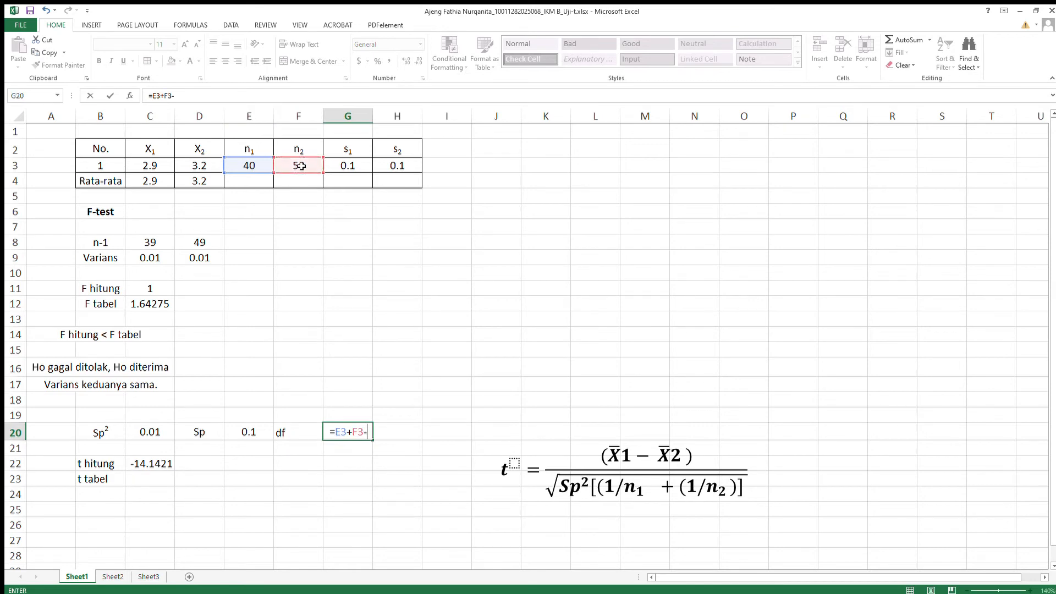
pyautogui.write('2')
pyautogui.hotkey('ctrl', 'Return')
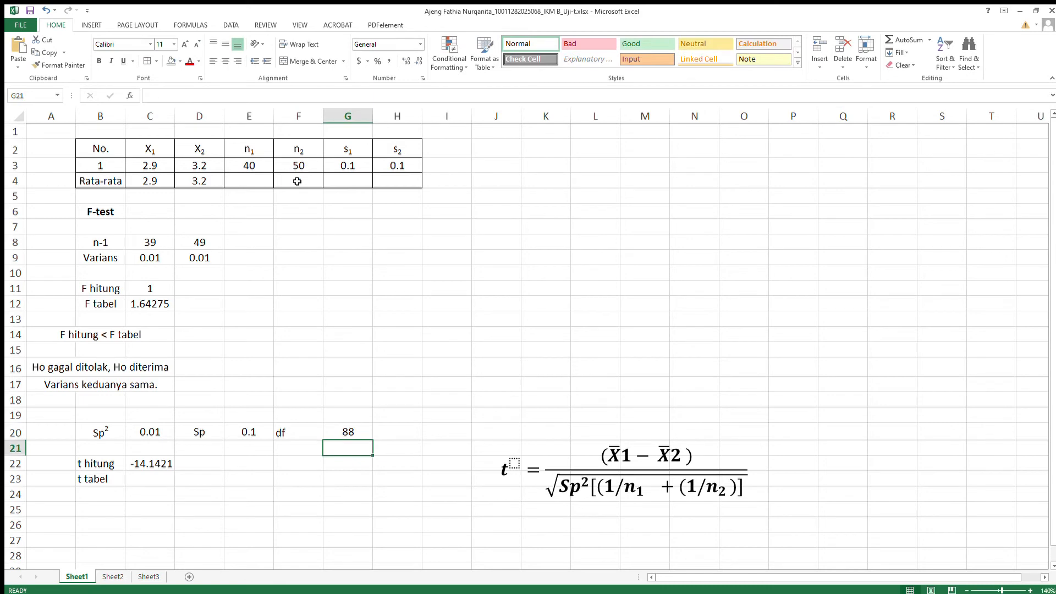
# Center the contents of F20:G20 horizontally and align them to the middle vertically.
pyautogui.click(307, 435)
pyautogui.moveTo(307, 434); pyautogui.dragTo(344, 434)
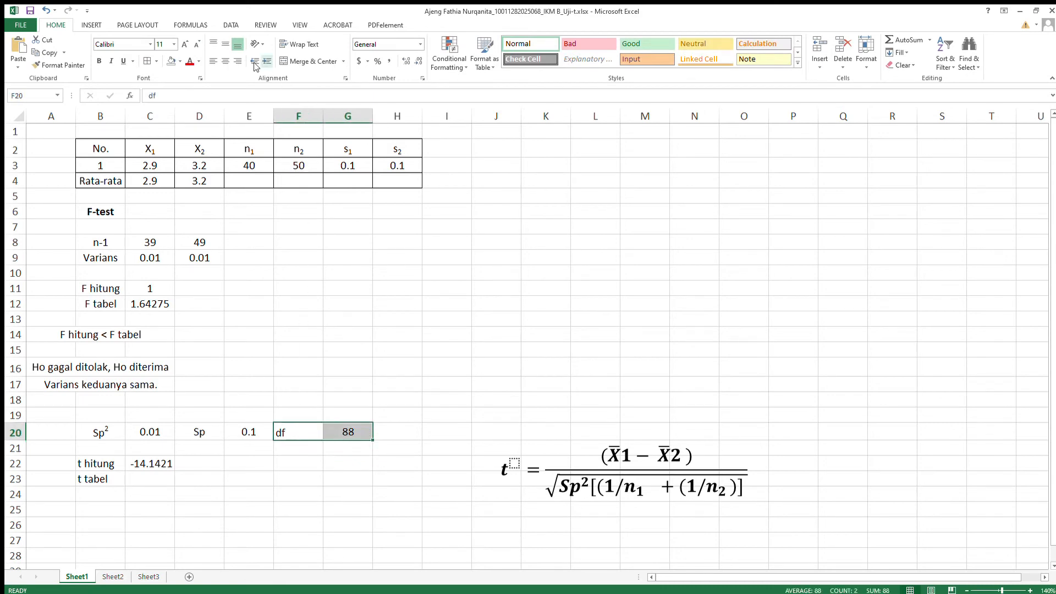
pyautogui.click(226, 61)
pyautogui.click(224, 44)
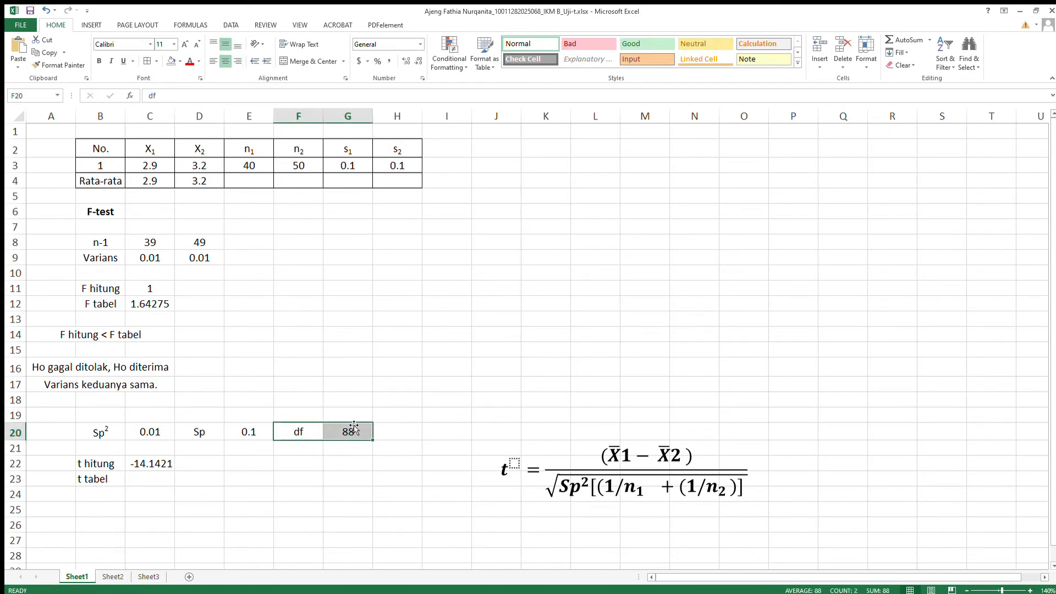
# Make the Sp², Sp and df labels in B20, D20 and F20 bold.
pyautogui.click(100, 432)
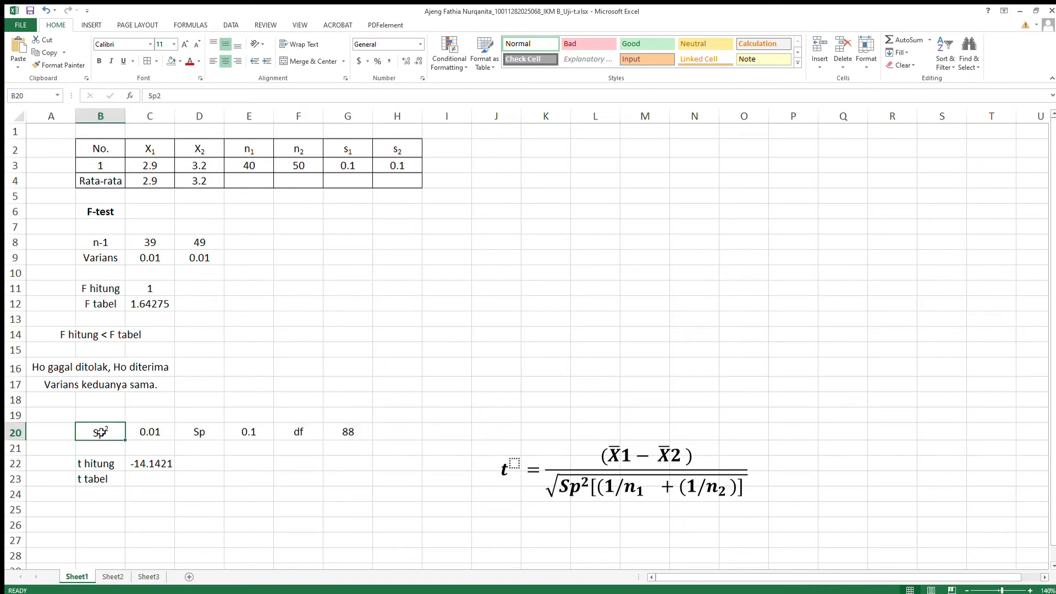
pyautogui.click(99, 61)
pyautogui.click(203, 435)
pyautogui.click(99, 61)
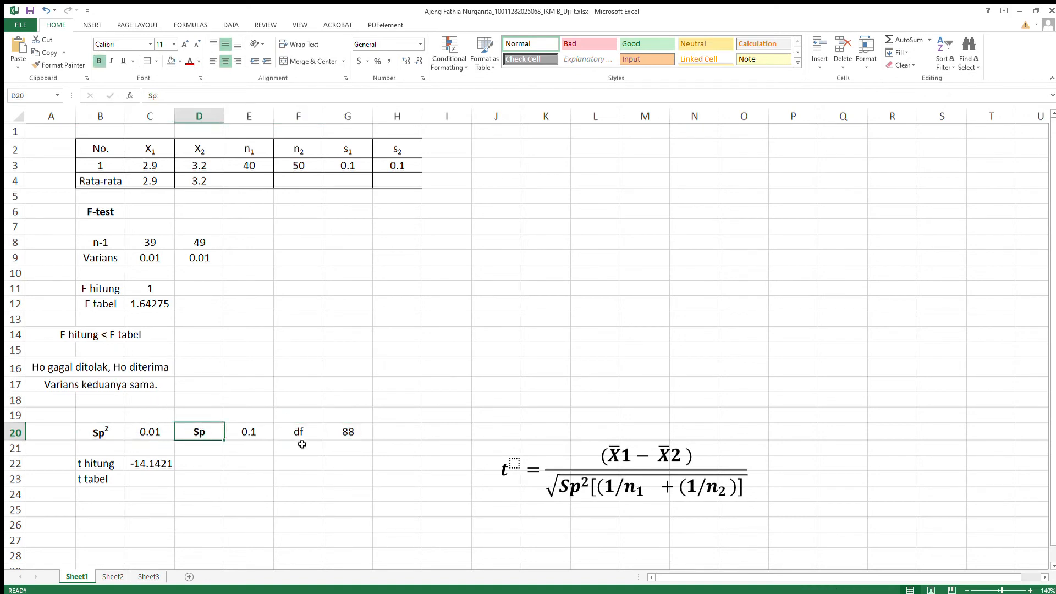
pyautogui.click(299, 437)
pyautogui.click(99, 61)
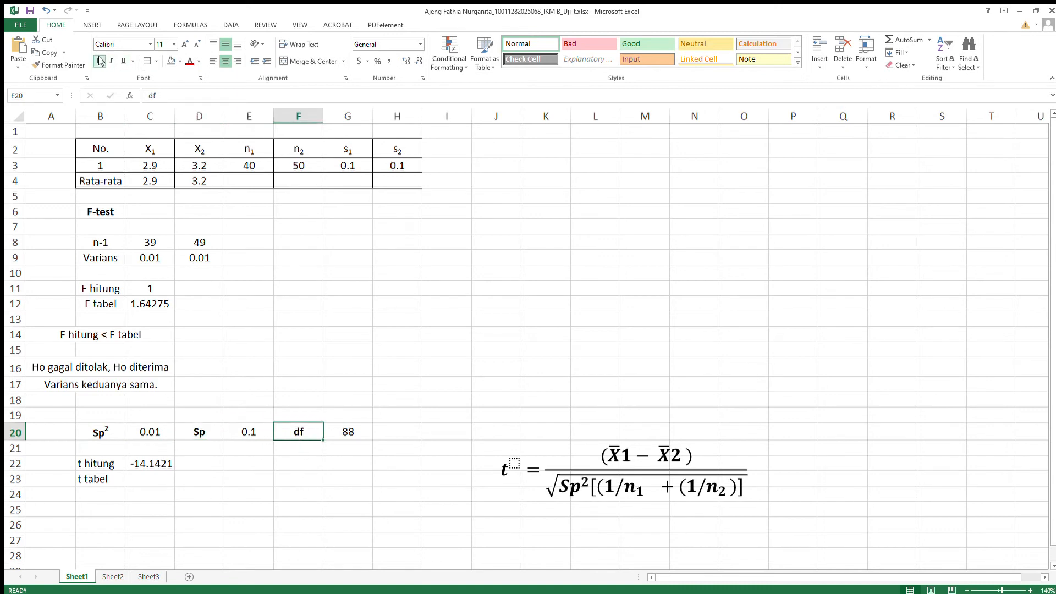
pyautogui.click(348, 461)
# Calculate t tabel in C23 with =TINV(0.05,G20) and widen columns C through H.
pyautogui.click(143, 483)
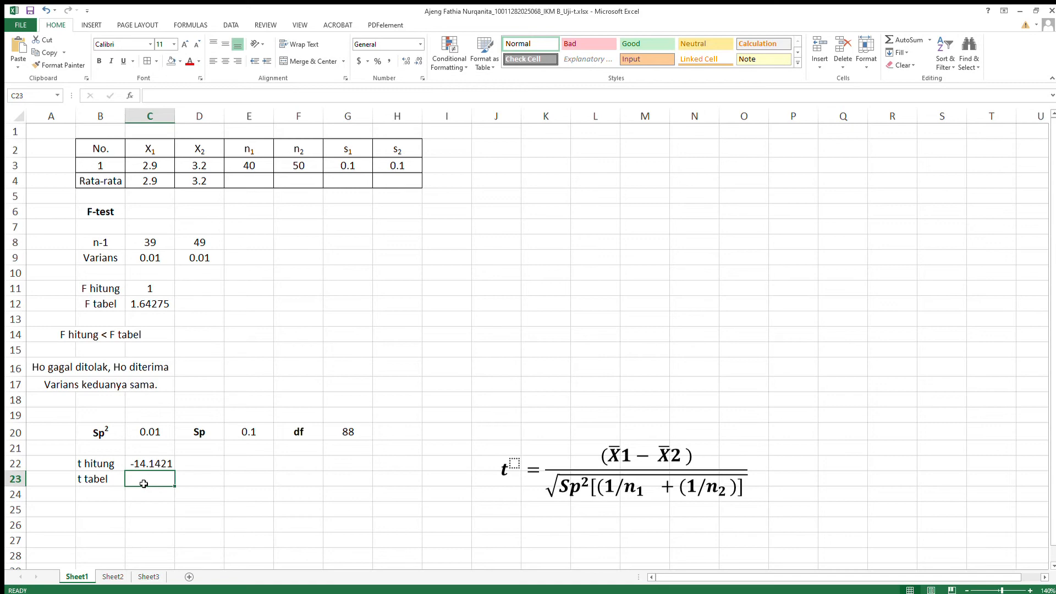
pyautogui.doubleClick(143, 484)
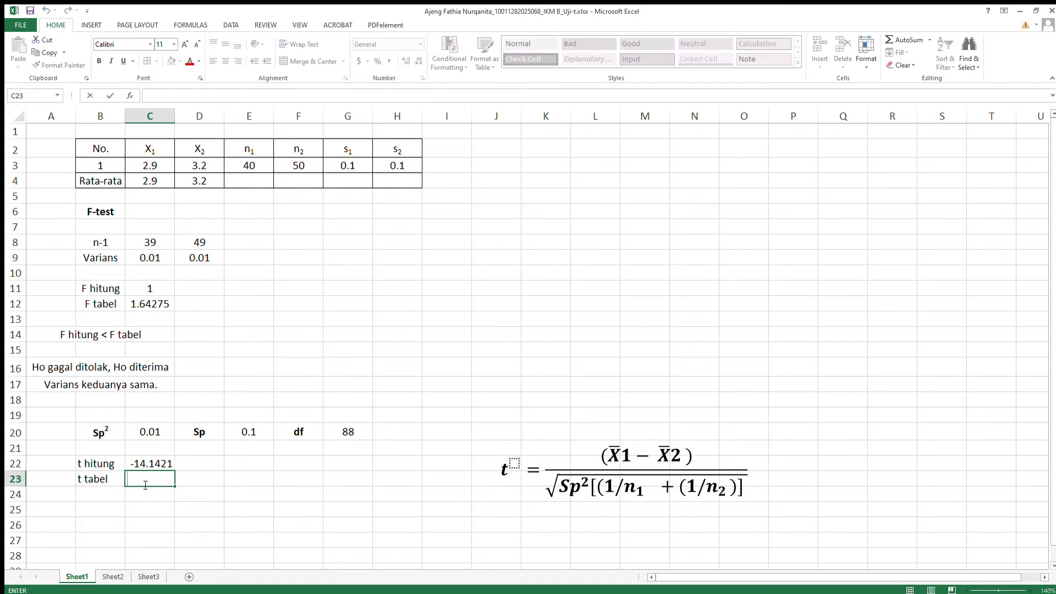
pyautogui.write('=')
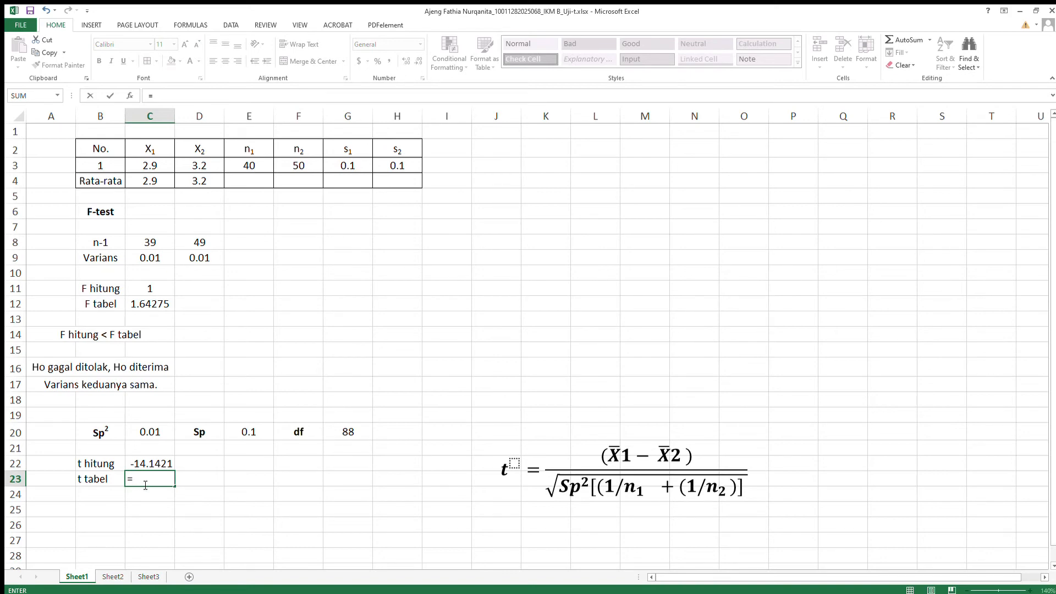
pyautogui.write('(')
pyautogui.press('BackSpace')
pyautogui.write('tinv(0.')
pyautogui.write('05,')
pyautogui.click(348, 435)
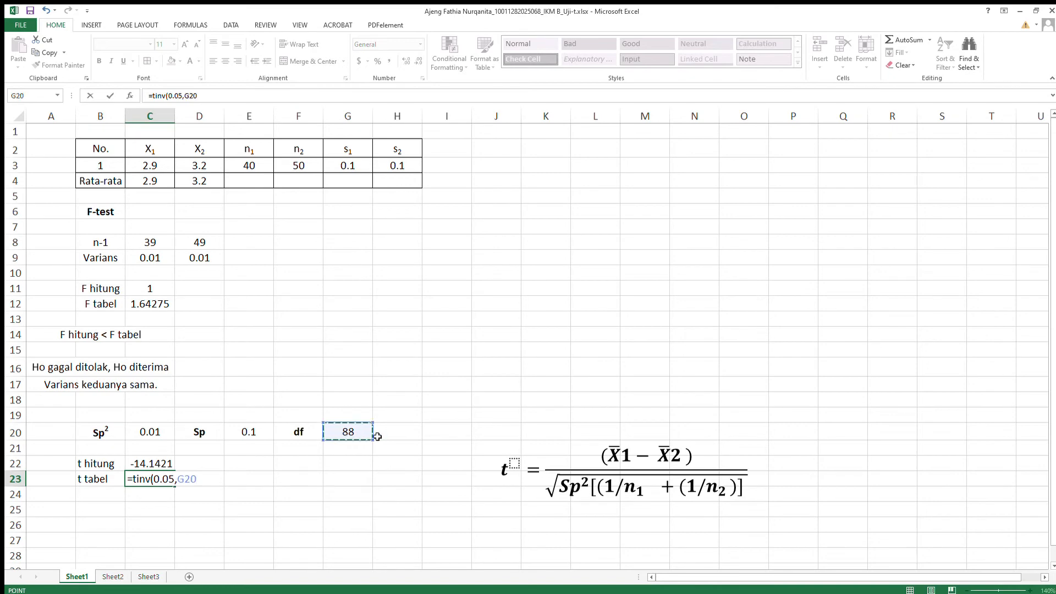
pyautogui.press('Return')
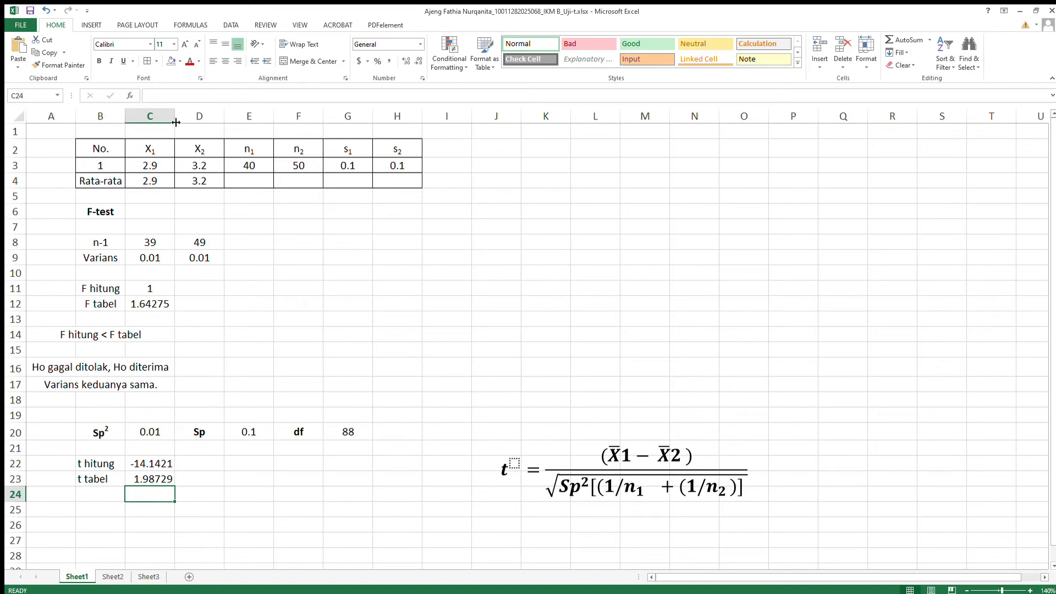
pyautogui.moveTo(175, 122); pyautogui.dragTo(567, 124)
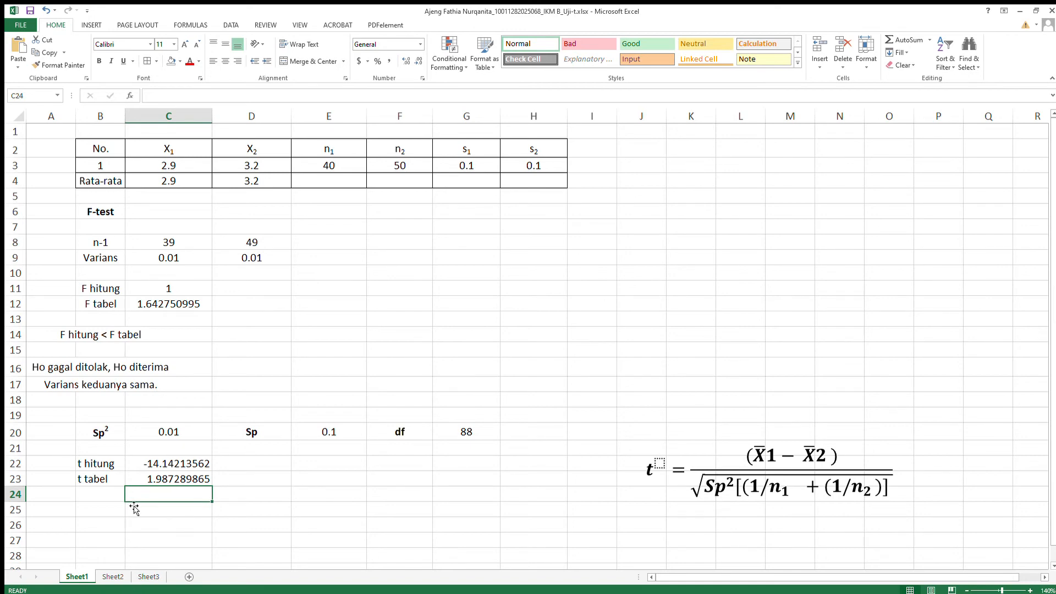
# Enter "Jadi, tidak terdapat secara signifikan ibu yang merokok dan ibu yang tidak merokok" in B25.
pyautogui.click(104, 508)
pyautogui.write('Jadi')
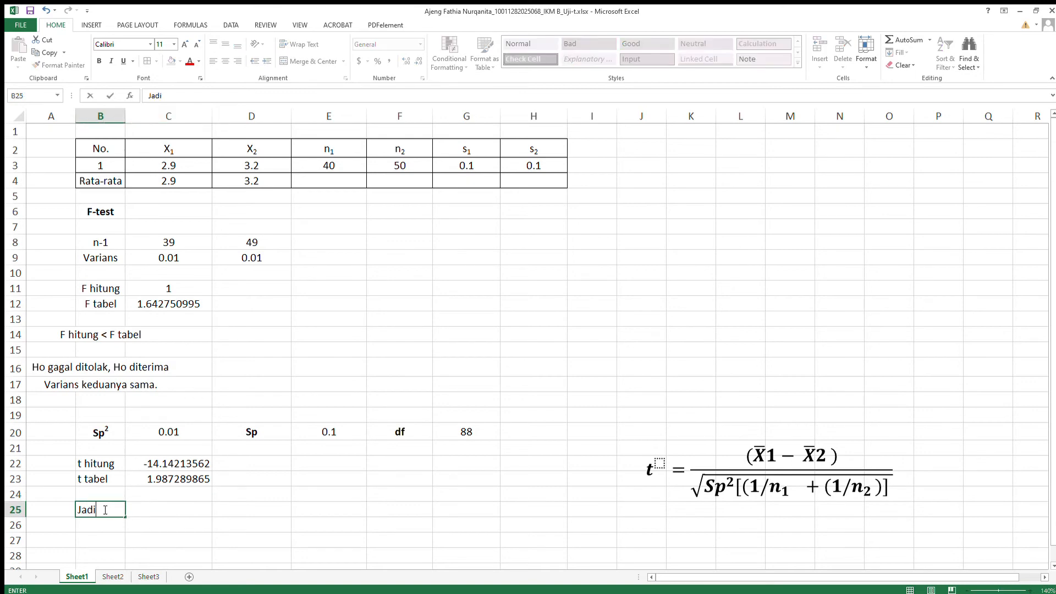
pyautogui.write(', tidak terdap')
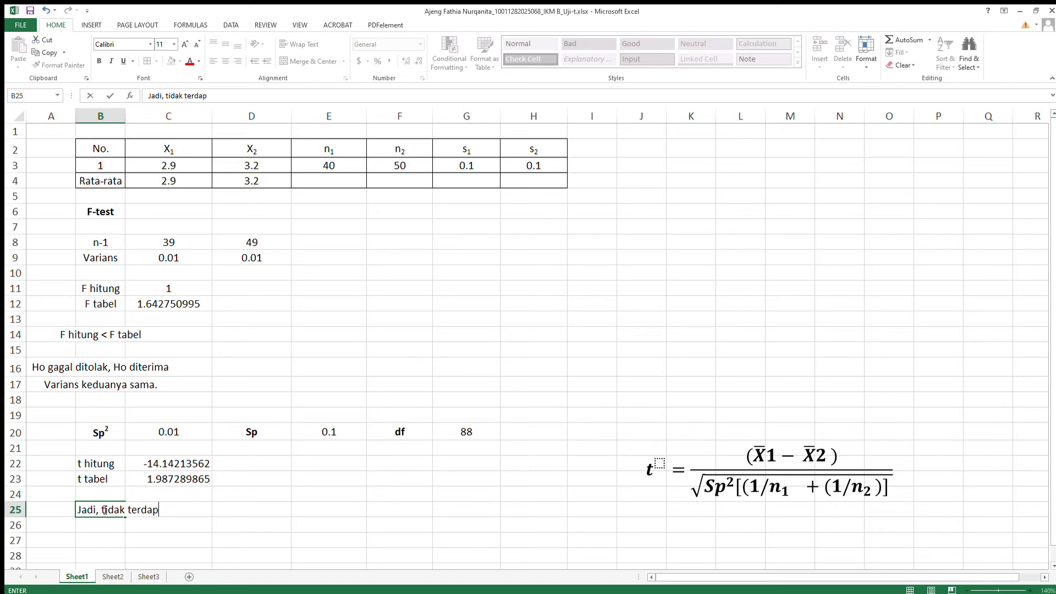
pyautogui.write('at secara signifikan')
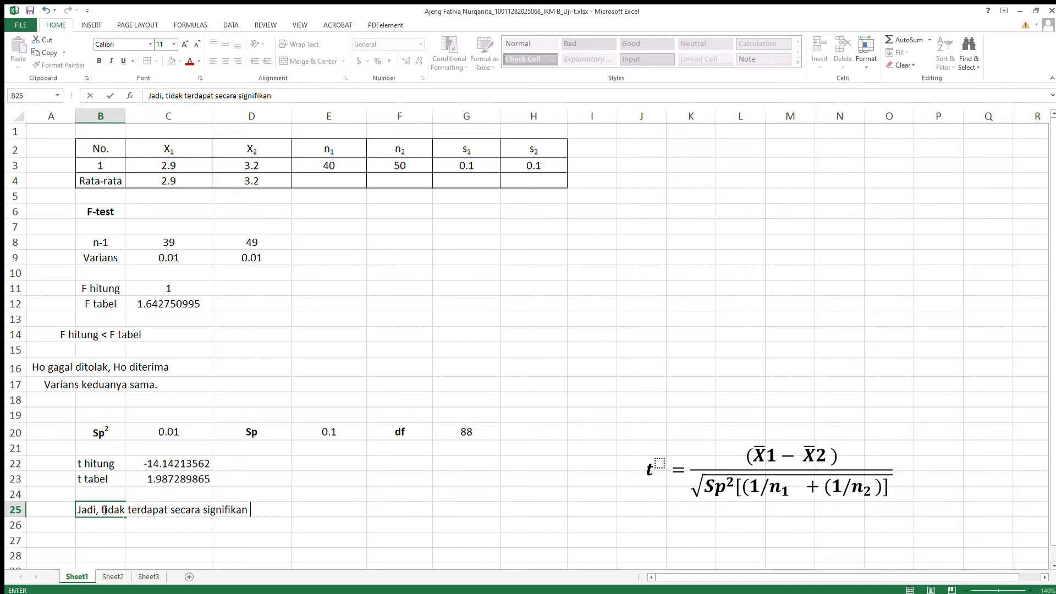
pyautogui.write(' ibu yang merokok')
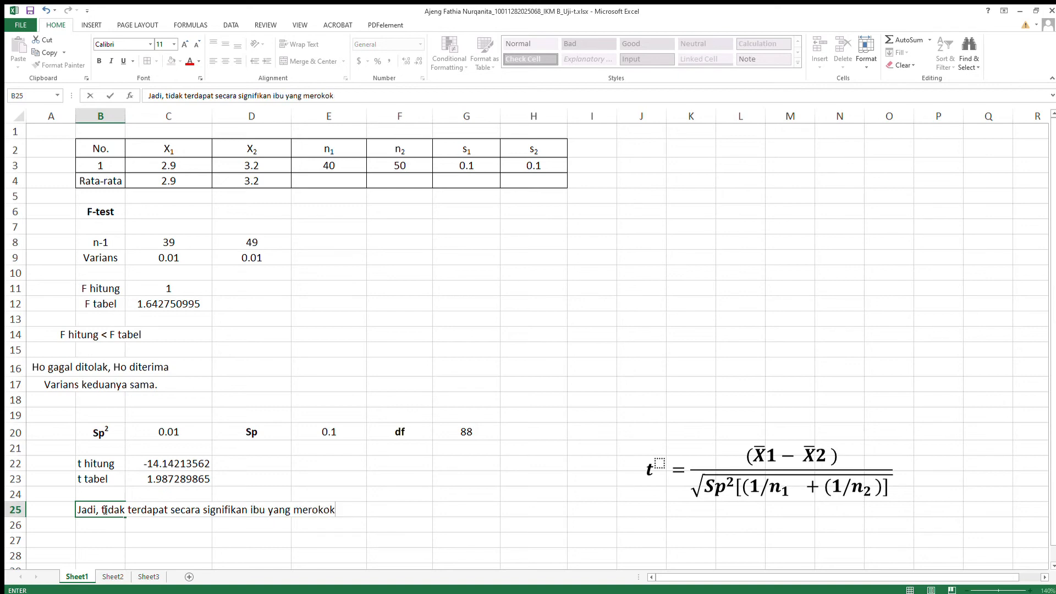
pyautogui.write(' dan ibu yang tidak me')
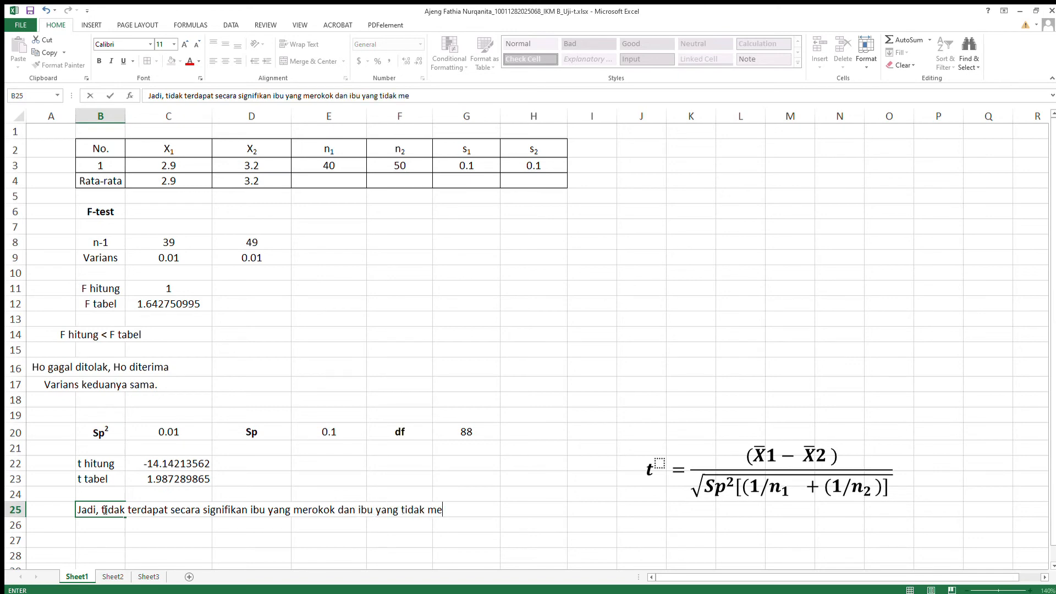
pyautogui.write('rokok')
# Enter "Tidak ada beda nyata" in B26, directly under the significance statement.
pyautogui.click(84, 529)
pyautogui.write('T')
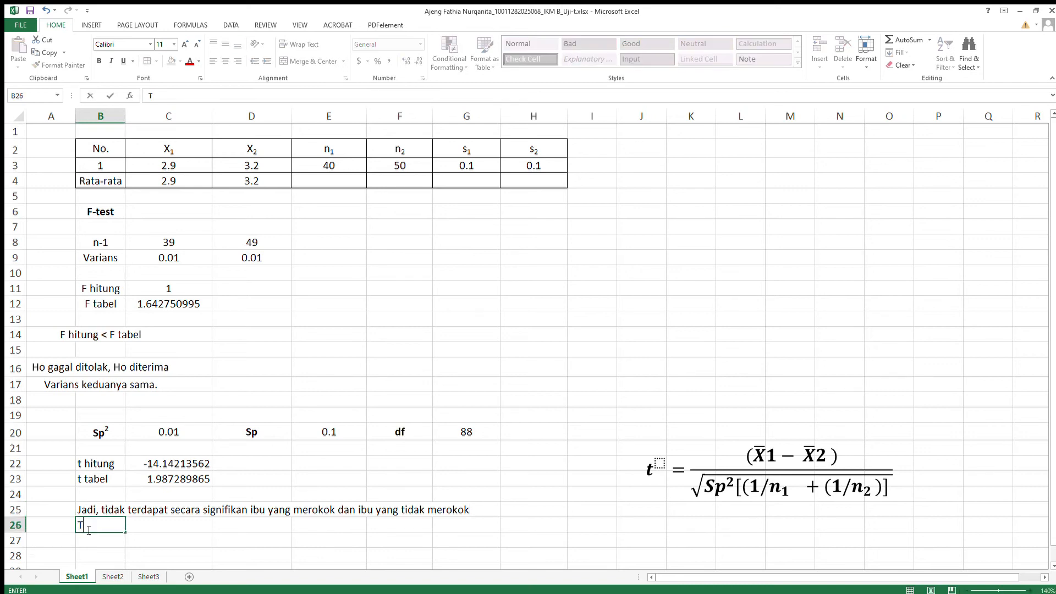
pyautogui.write('idak ada be')
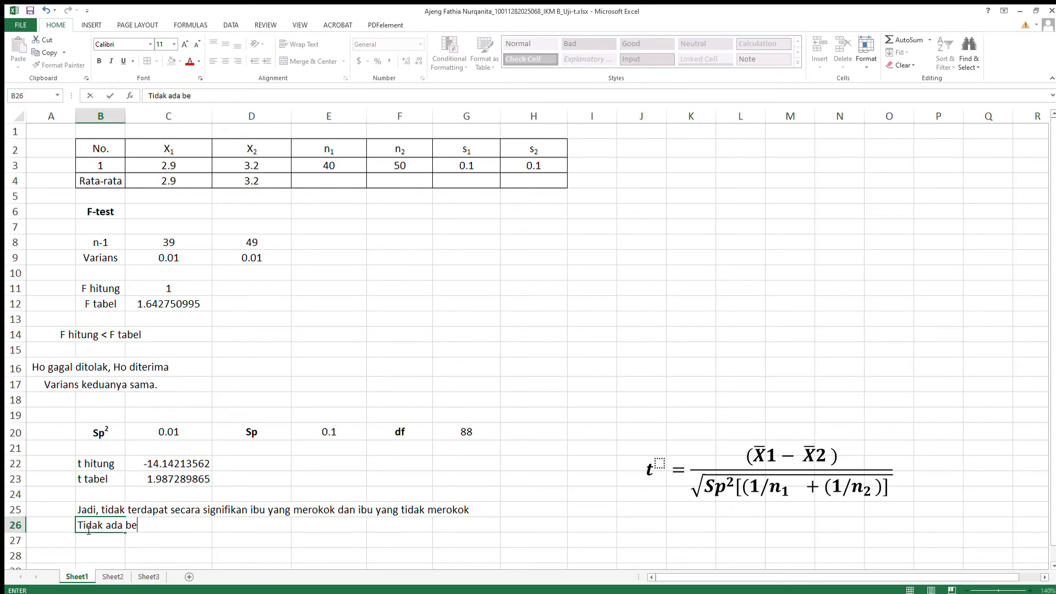
pyautogui.write('da nyata')
# Write the comparison "t hitung<t tabel" in B28.
pyautogui.click(86, 558)
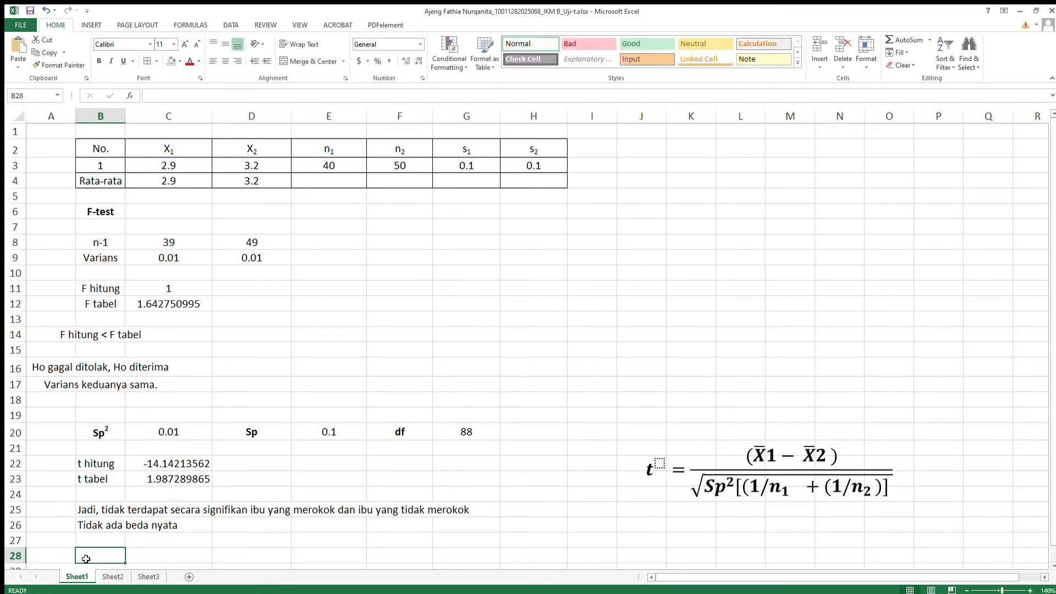
pyautogui.scroll(-1, 122, 536)
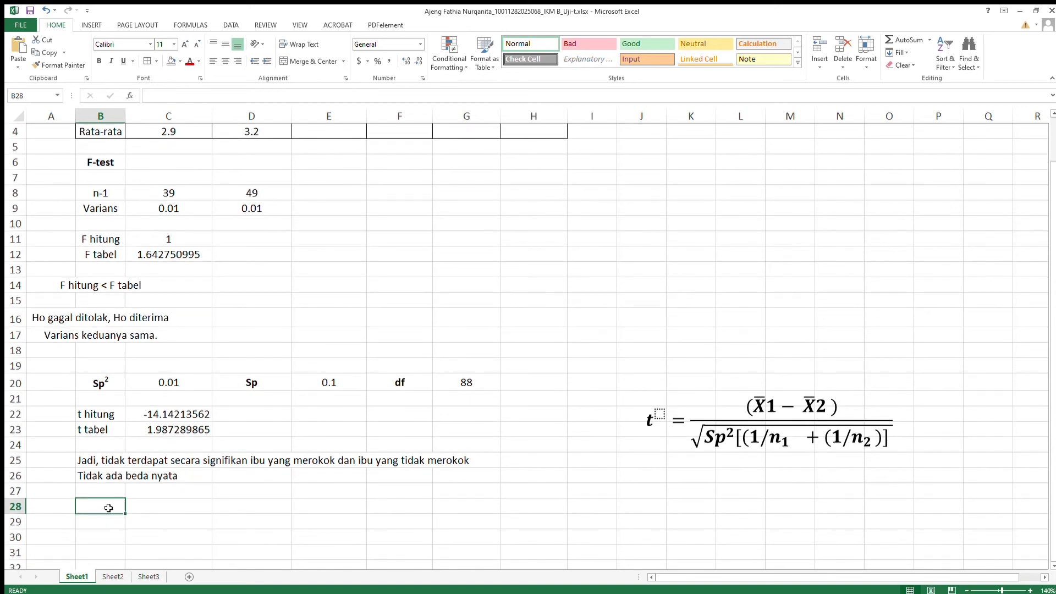
pyautogui.write('t')
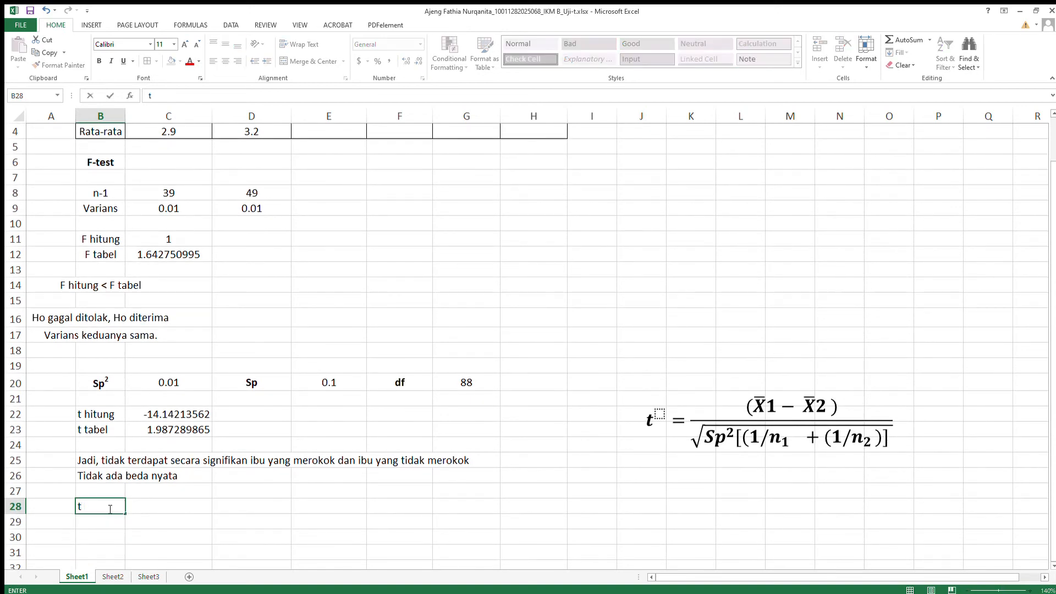
pyautogui.write(' hitung<t tabel')
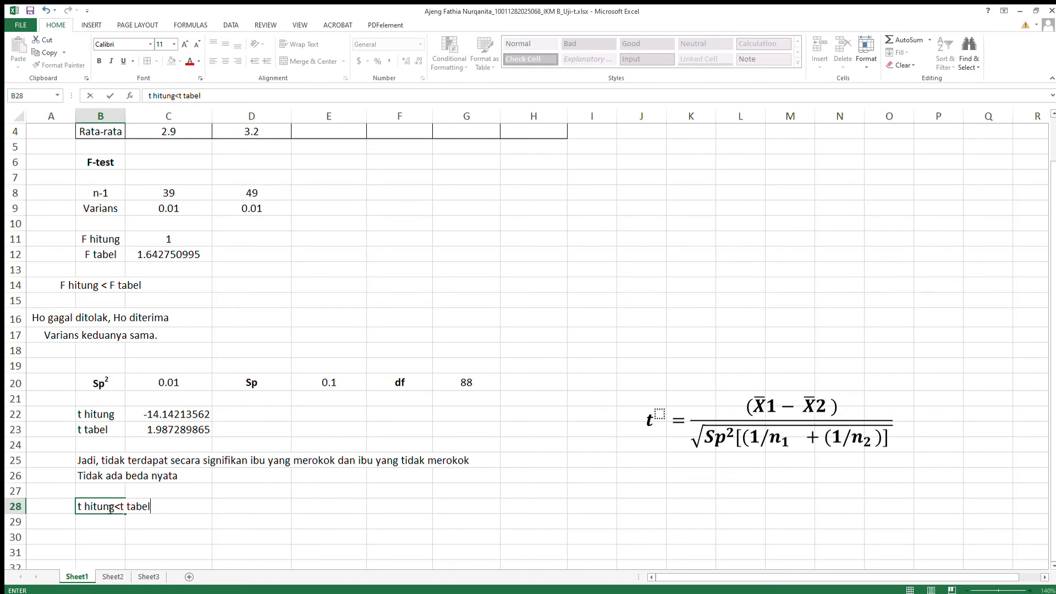
# Write the hypothesis decision "Ho ditolak dan Ha diterima" in B30.
pyautogui.click(100, 539)
pyautogui.write('Ho')
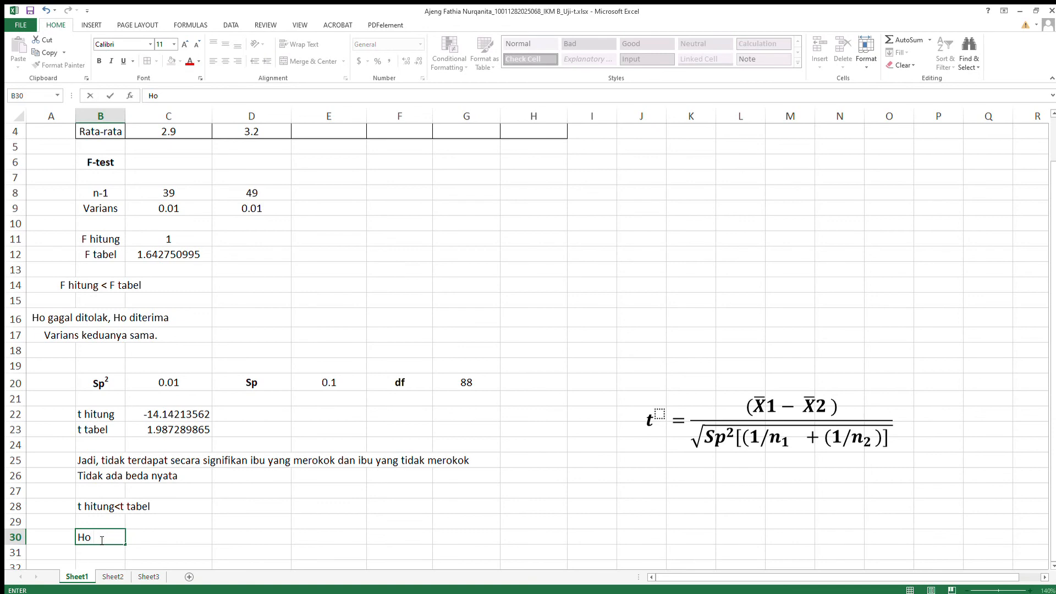
pyautogui.write(' ditolak dan Ha dite')
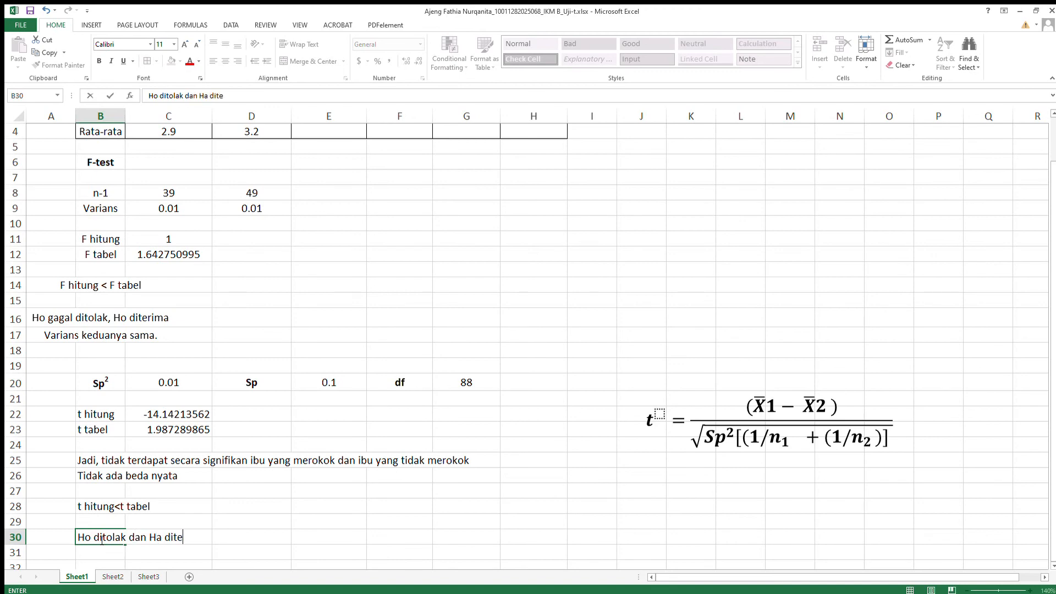
pyautogui.write('rima')
pyautogui.click(196, 512)
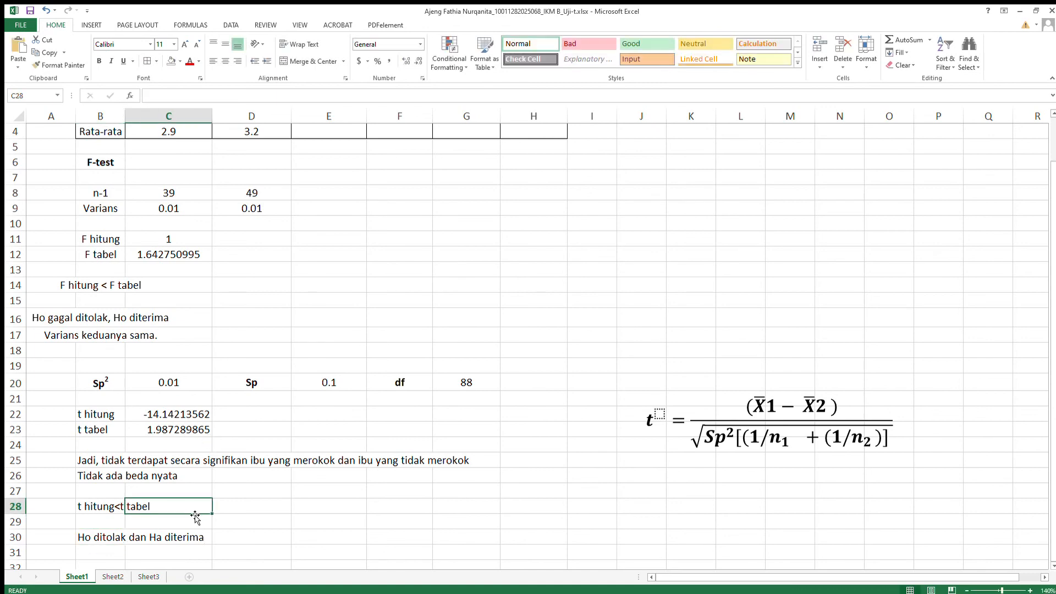
# Write "Kesimpulan : Ada perbedaan antara berat bayi yang dilahirkan dari ibu merokok dan ibu yang tidak merokok" in B32.
pyautogui.scroll(-1, 195, 518)
pyautogui.click(107, 525)
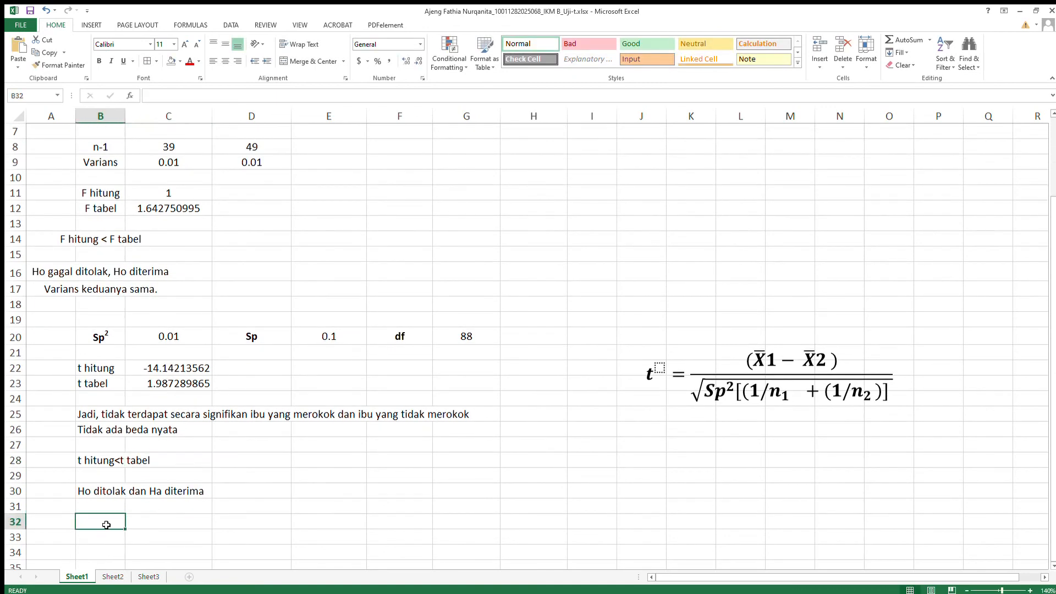
pyautogui.write('Kesimpulan')
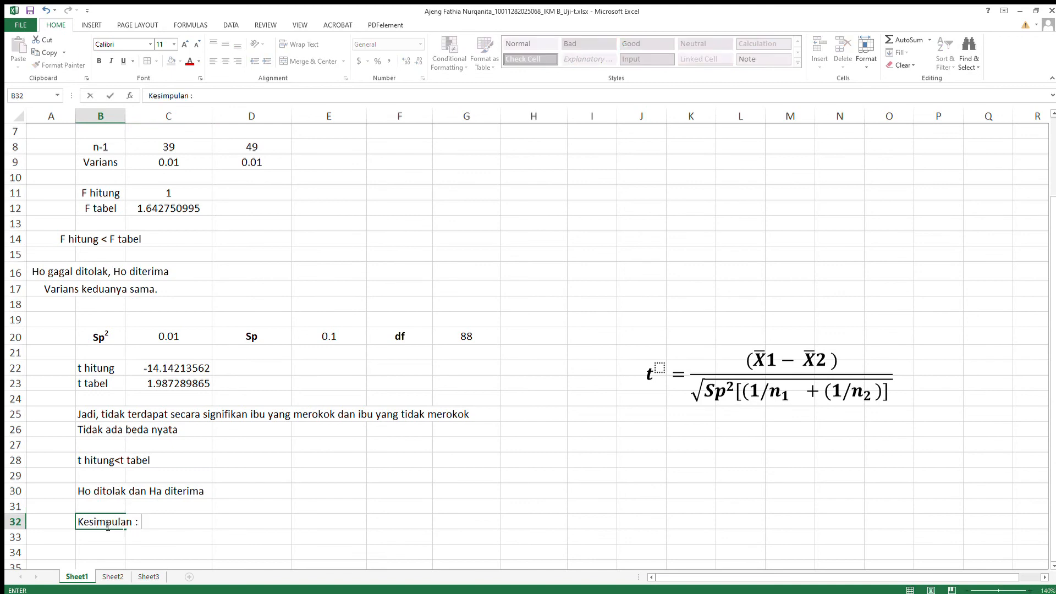
pyautogui.write(' : Ada perbedaan')
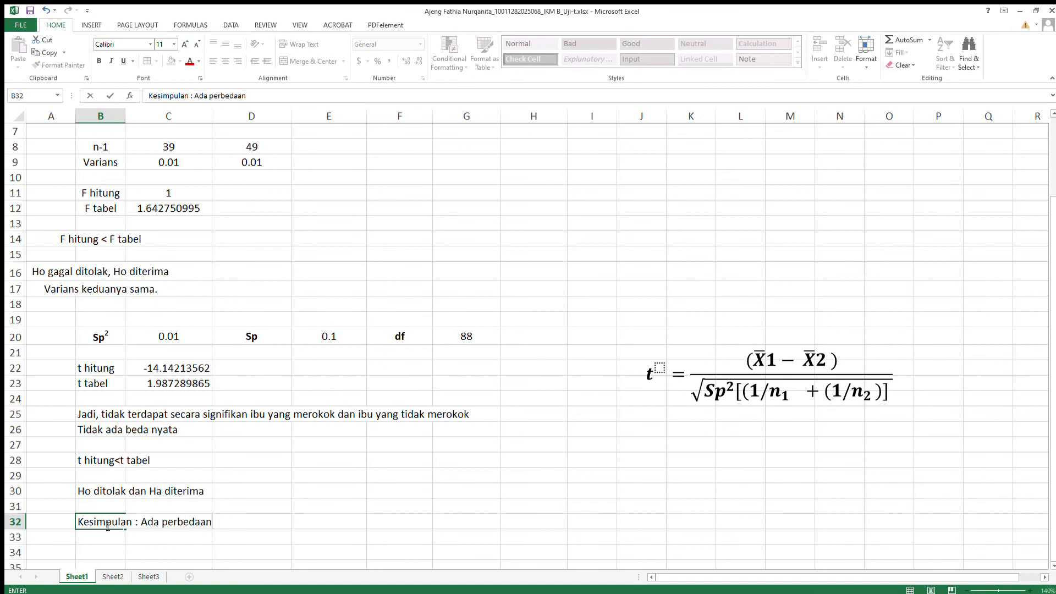
pyautogui.write(' antara berat bayi')
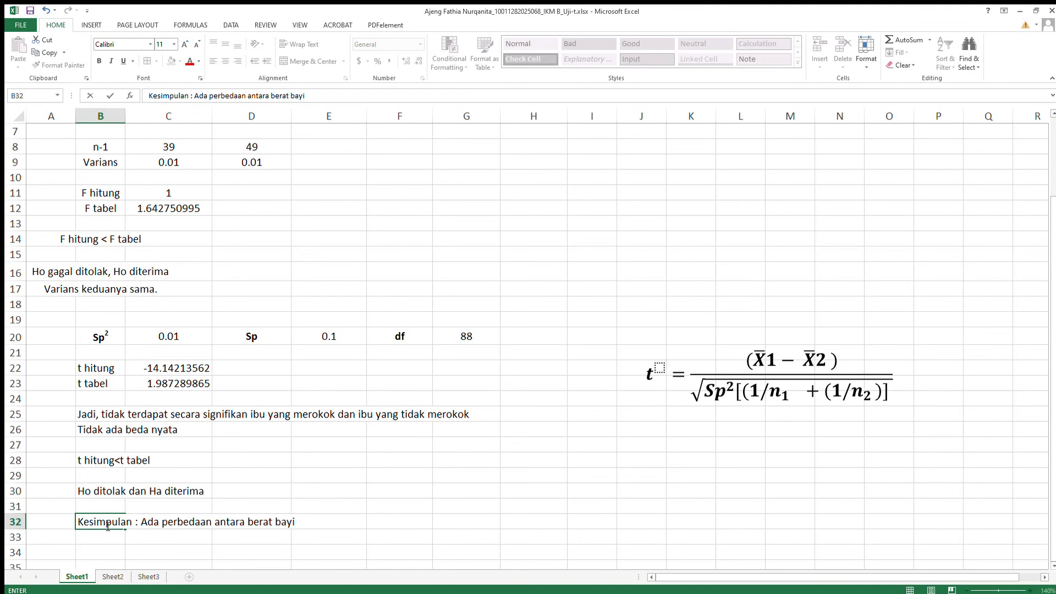
pyautogui.write(' yang dilahirkan da')
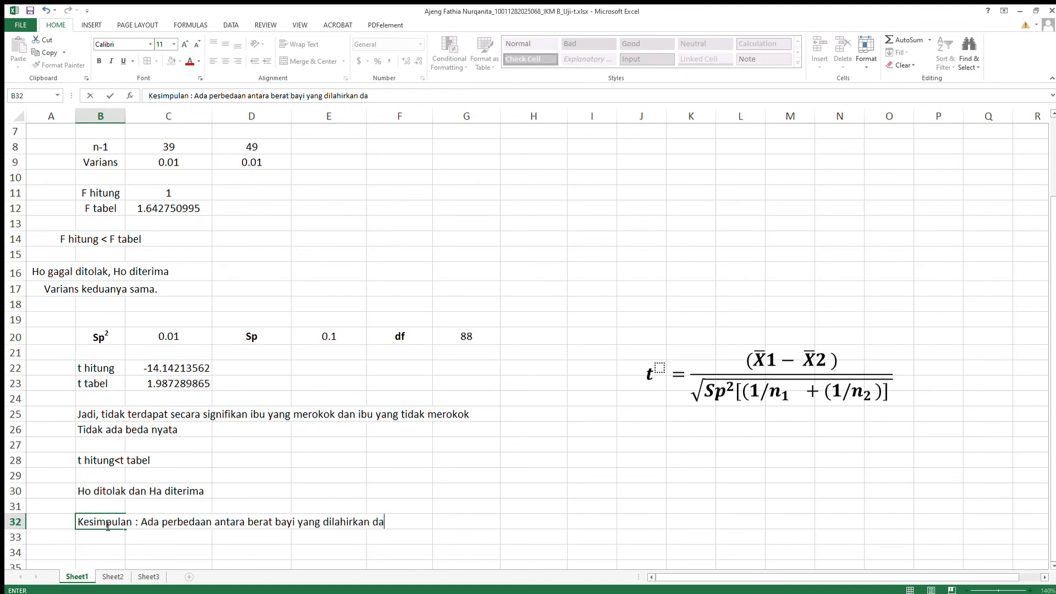
pyautogui.write('ri ibu merokok')
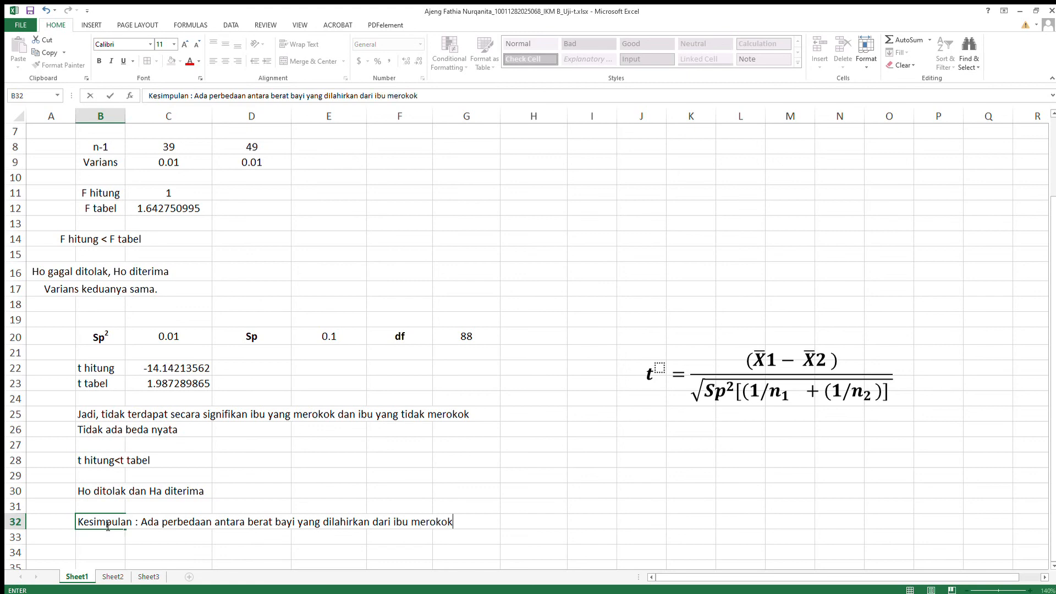
pyautogui.write(' dan ibu yang tidka m')
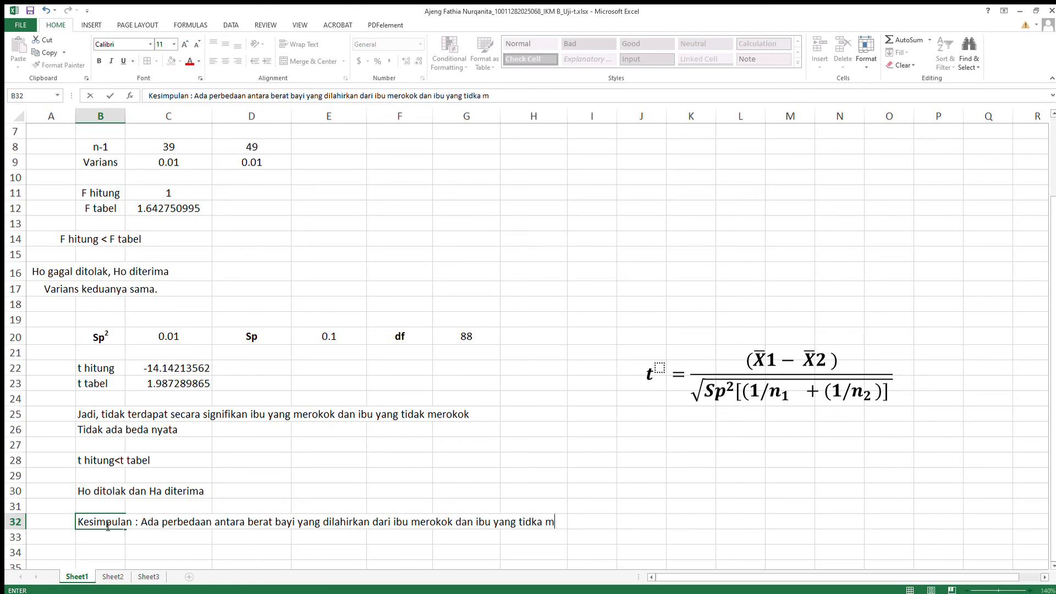
pyautogui.press('BackSpace')
pyautogui.press('BackSpace')
pyautogui.press('BackSpace')
pyautogui.press('BackSpace')
pyautogui.write('ak merokok')
pyautogui.scroll(2, 409, 414)
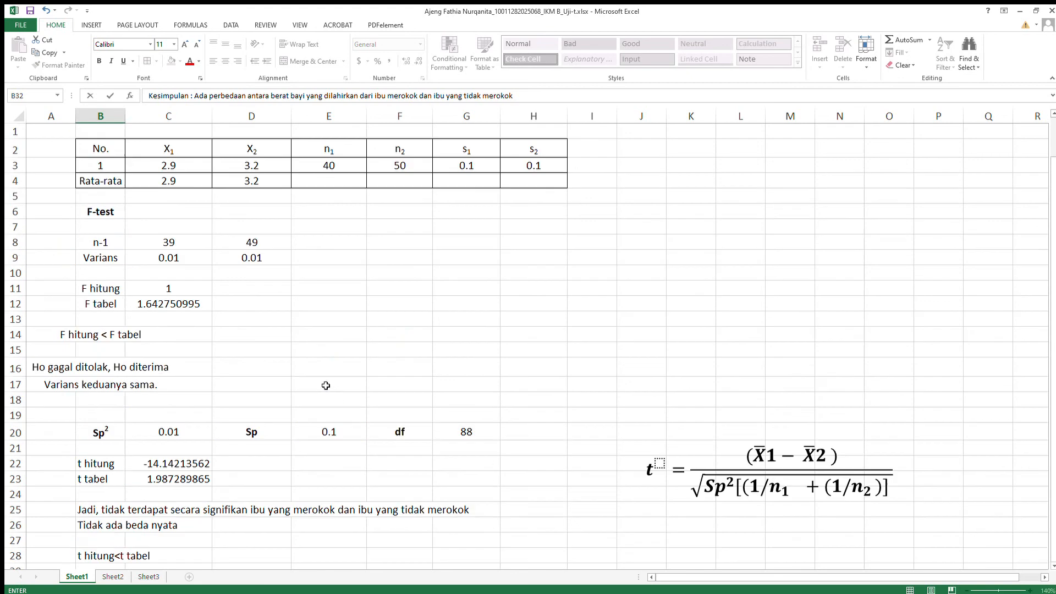
pyautogui.click(188, 171)
# Highlight the t hitung value in C22 with a yellow fill.
pyautogui.click(237, 169)
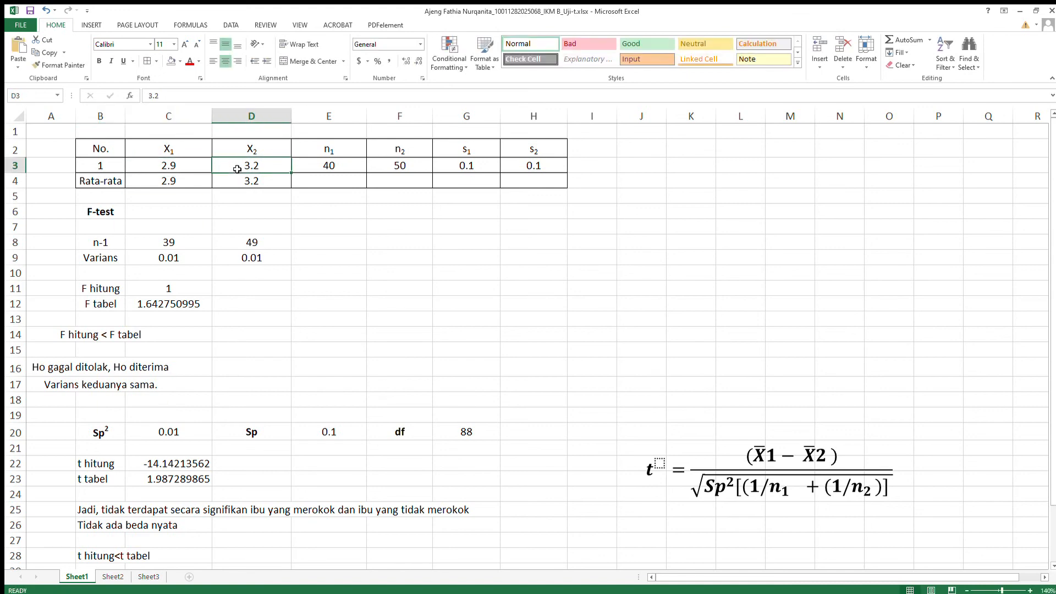
pyautogui.click(227, 260)
pyautogui.scroll(-5, 229, 267)
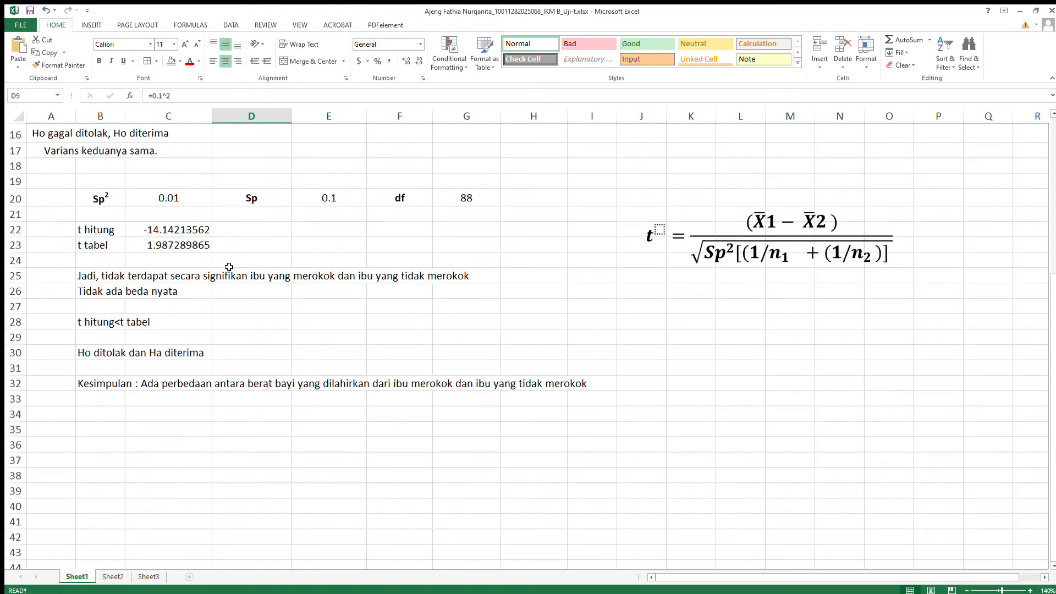
pyautogui.click(155, 229)
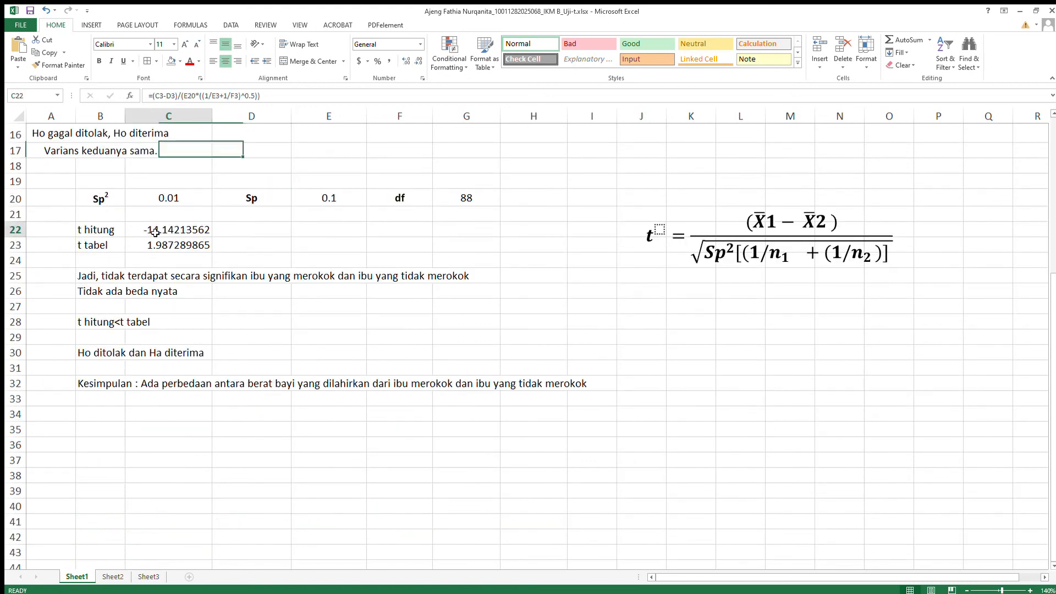
pyautogui.click(179, 62)
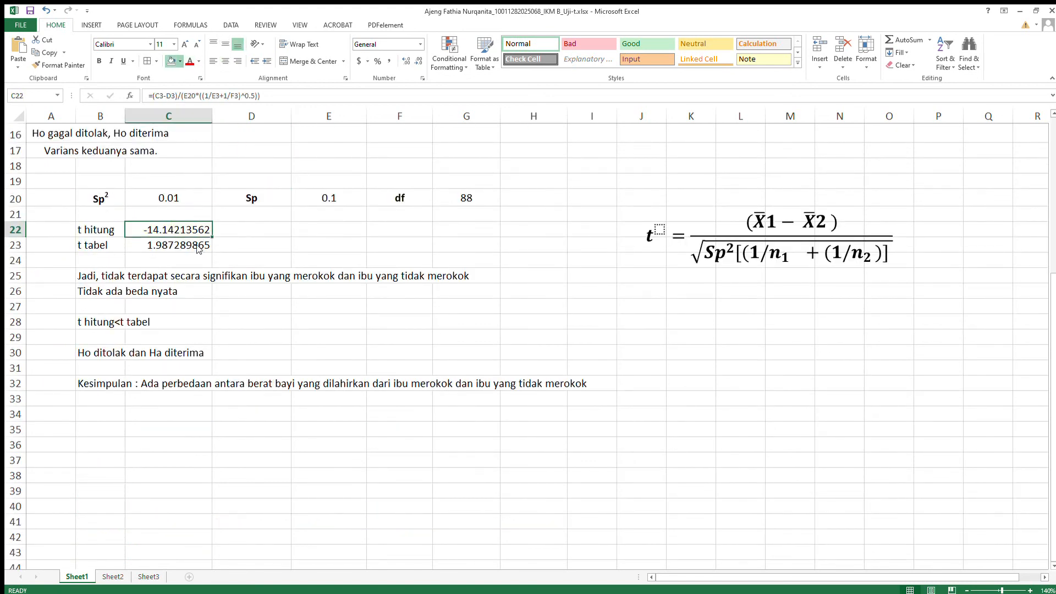
pyautogui.click(200, 147)
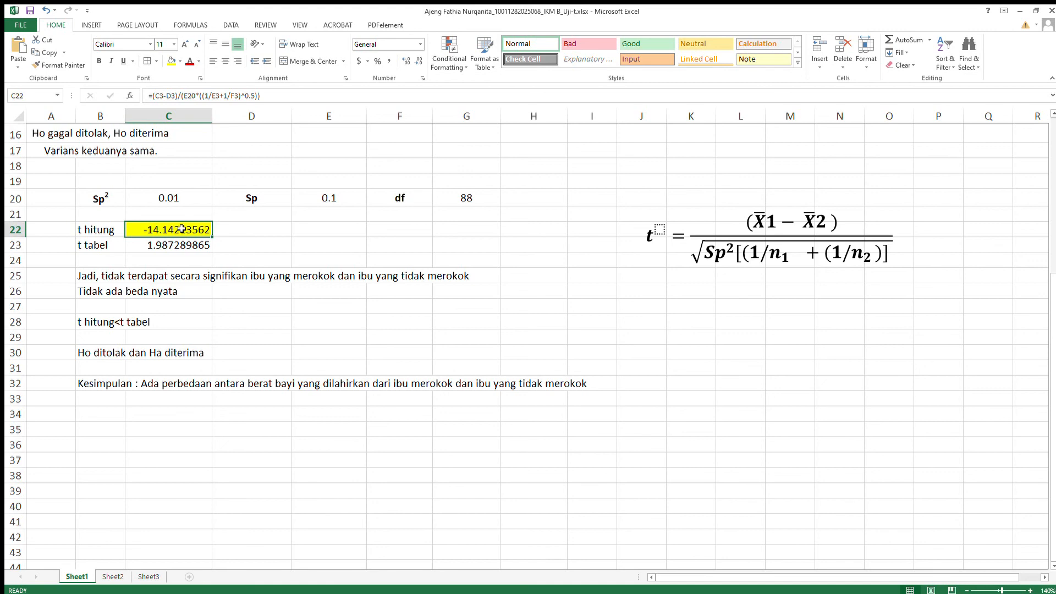
# Enter the hypothesis note "Ha > H" in B34, below the conclusion.
pyautogui.click(106, 416)
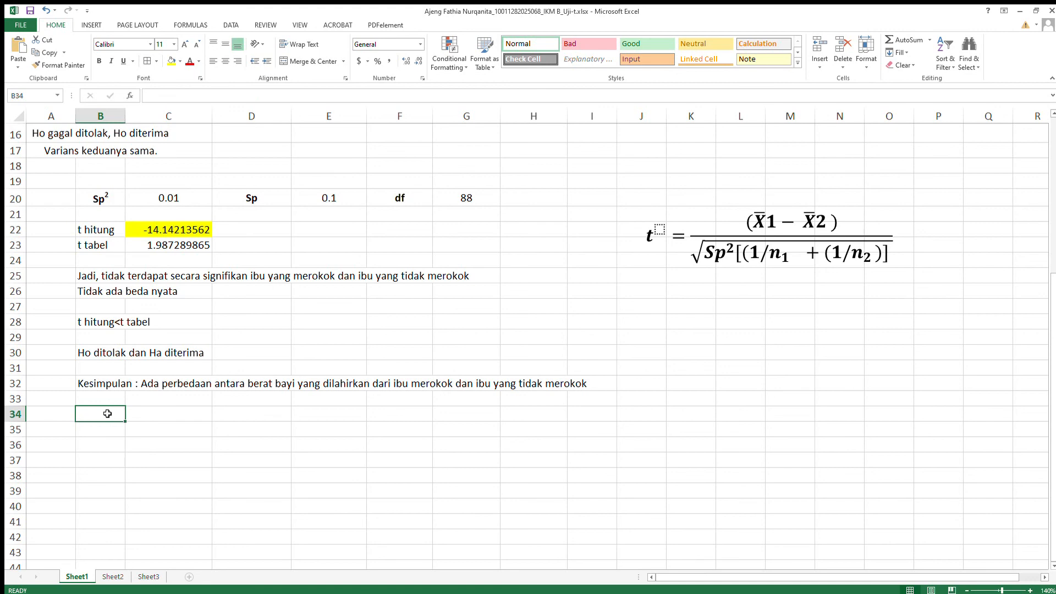
pyautogui.write('Ha')
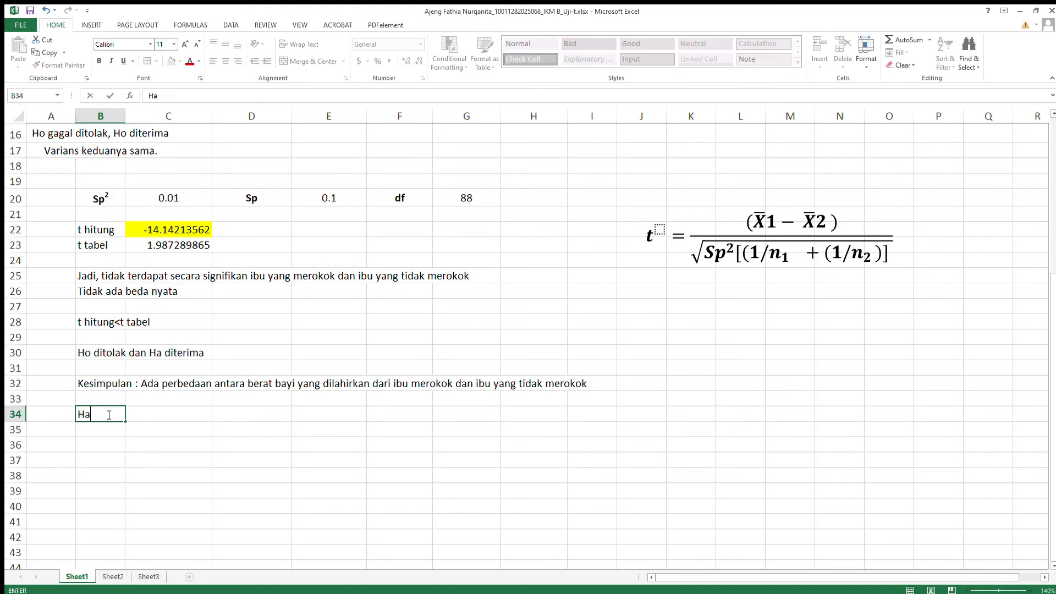
pyautogui.write(' > H')
pyautogui.click(188, 411)
# Review the completed calculations, check the example case text on Sheet3, and return to Sheet1.
pyautogui.scroll(3, 187, 411)
pyautogui.scroll(2, 188, 411)
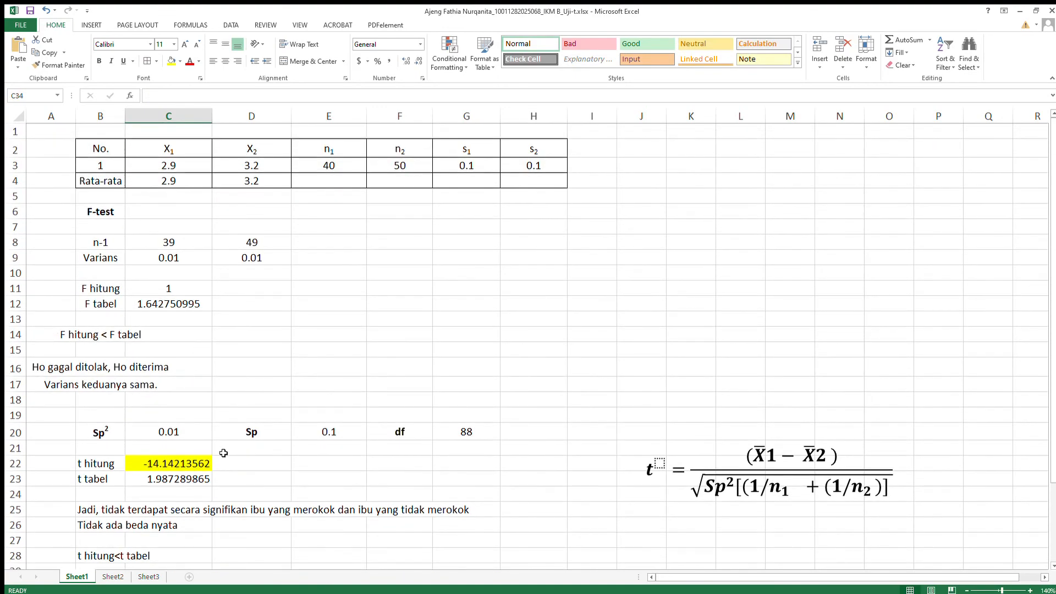
pyautogui.click(148, 577)
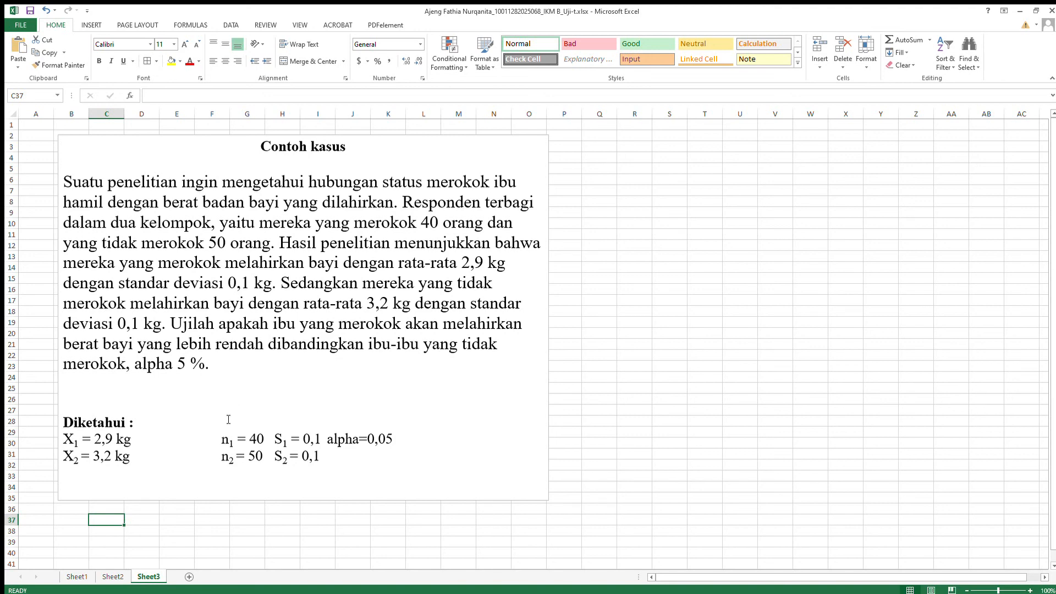
pyautogui.click(76, 576)
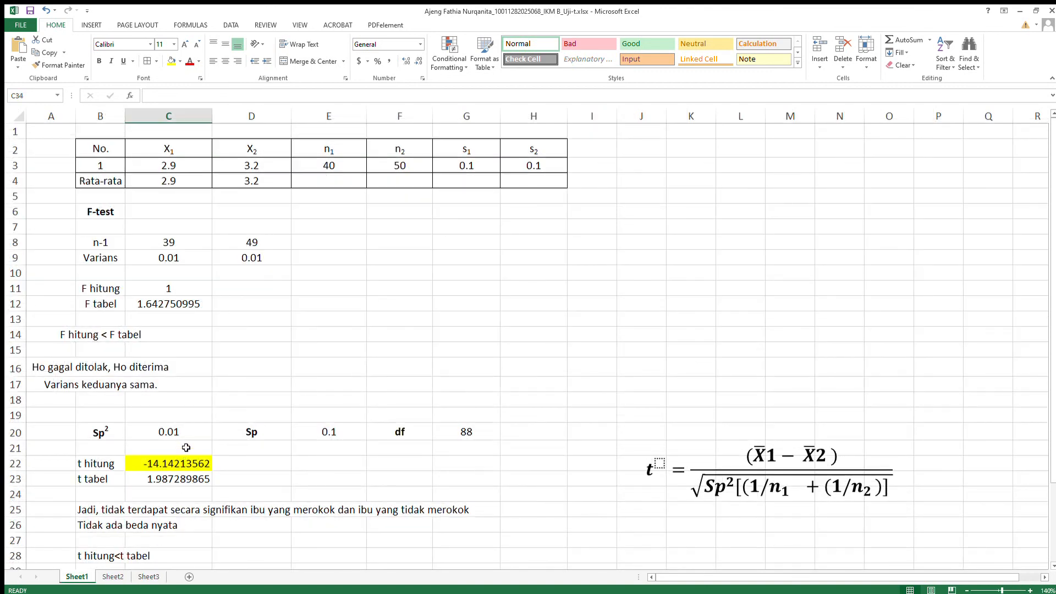